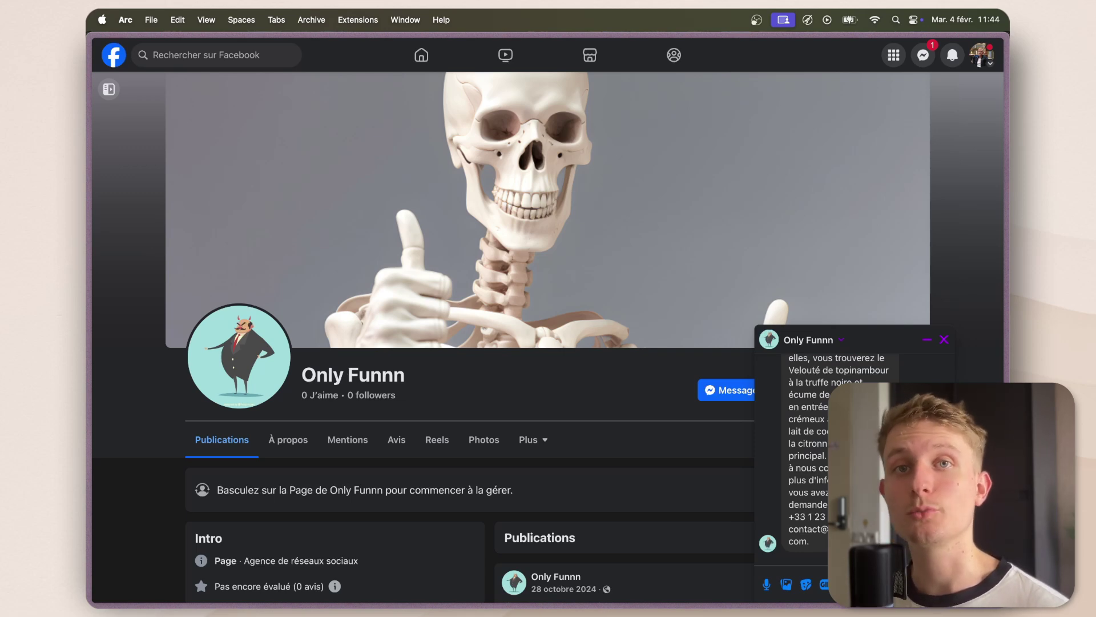
# Read through the reply about vegetarian options in the Only Funnn Messenger chat.
pyautogui.scroll(5, 790, 400)
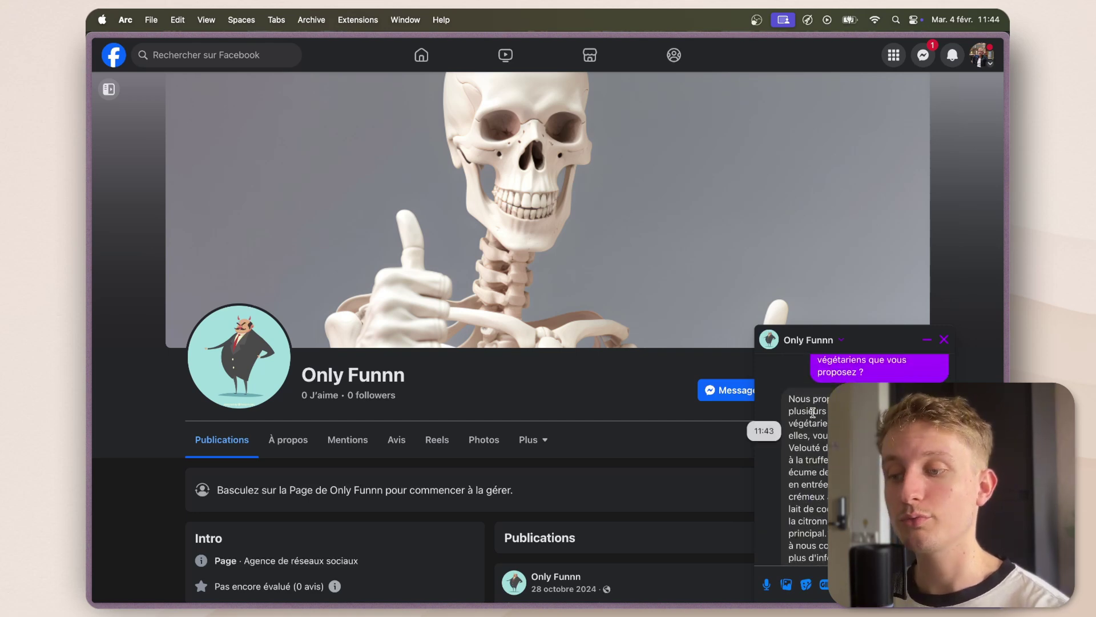
pyautogui.scroll(-2, 808, 457)
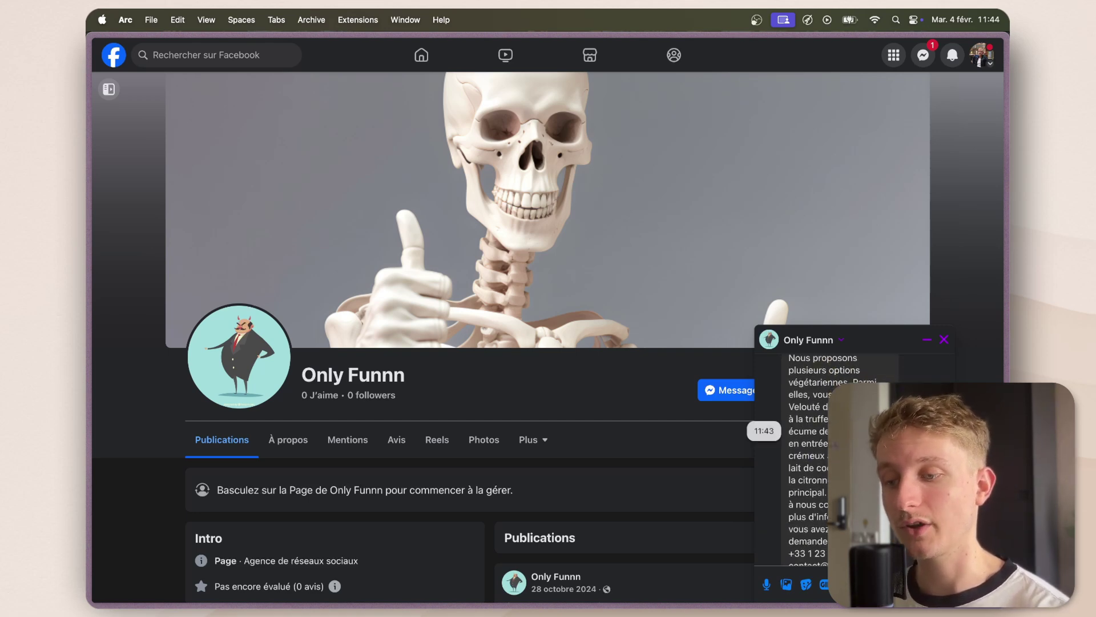
pyautogui.scroll(-2, 807, 456)
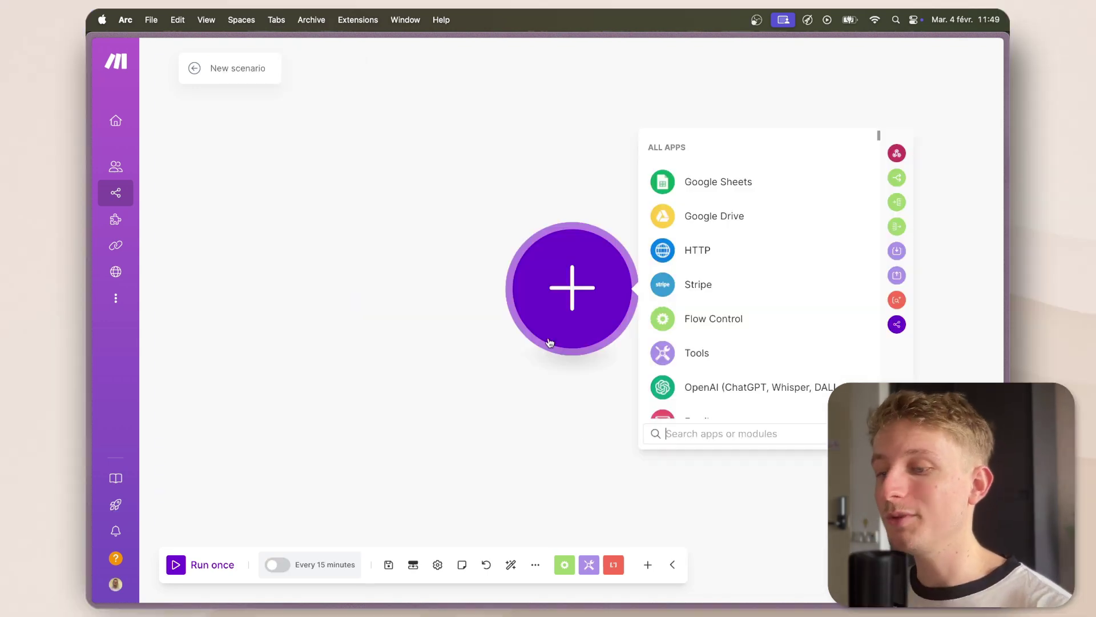
# Add the Facebook Messenger Watch Messages trigger as the first module of the new scenario.
pyautogui.write('messenger')
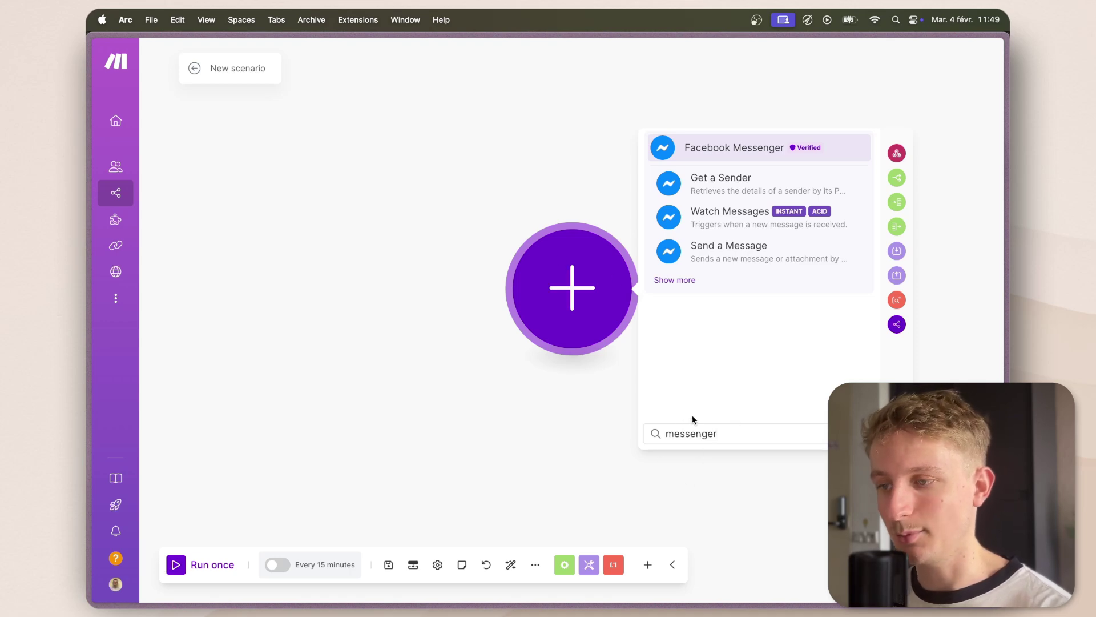
pyautogui.click(723, 155)
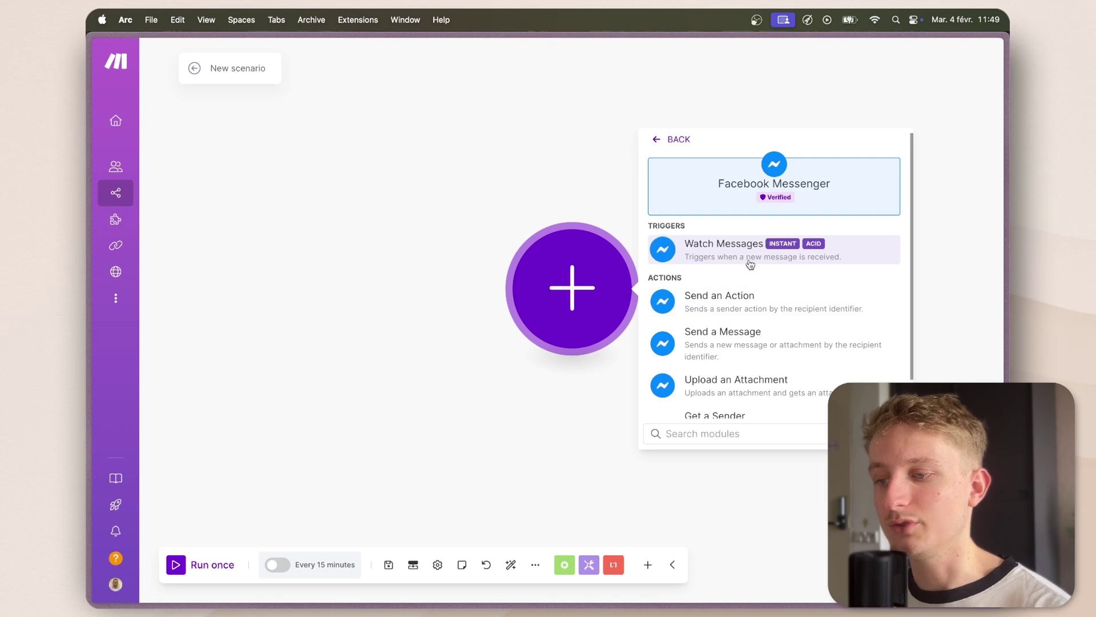
pyautogui.click(734, 256)
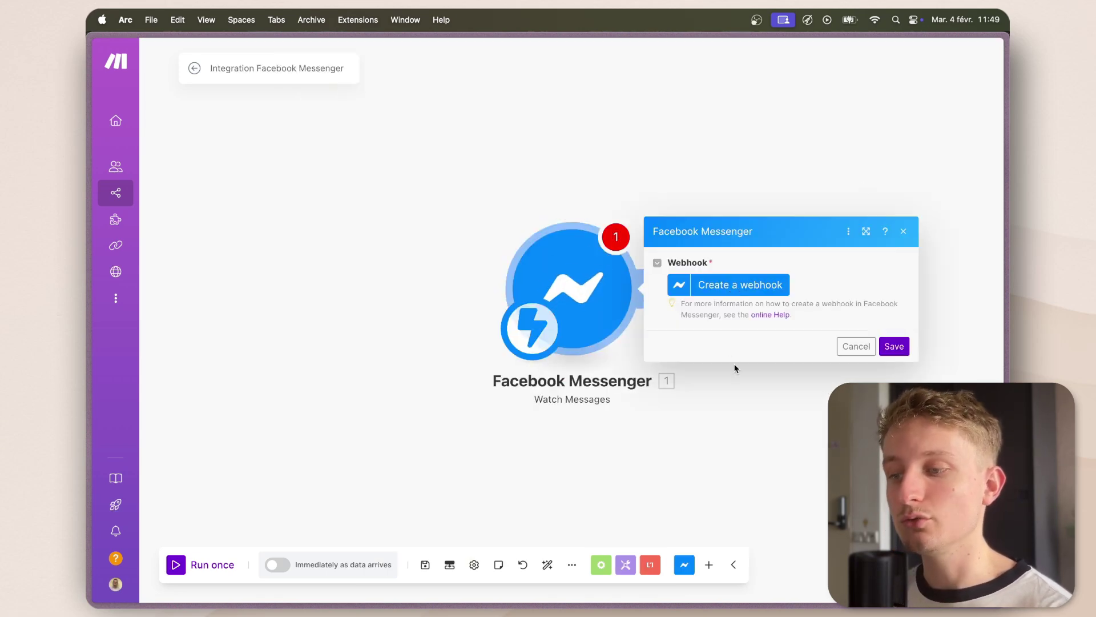
# Start creating a webhook for the Messenger trigger and name it "Message envoyé".
pyautogui.click(737, 289)
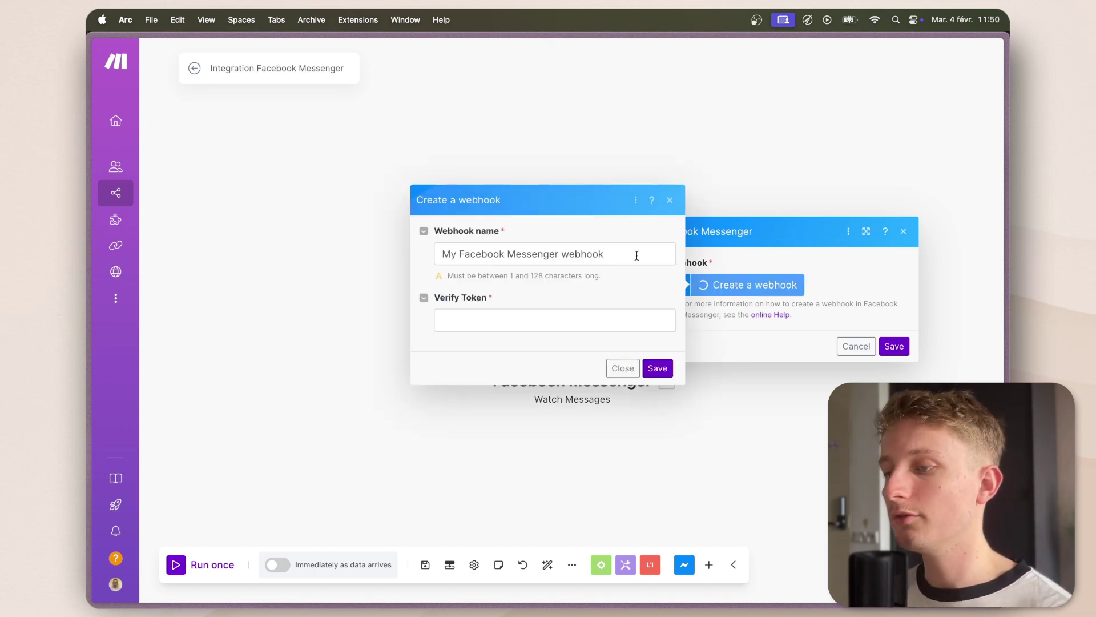
pyautogui.moveTo(637, 255); pyautogui.dragTo(443, 253)
pyautogui.write('M')
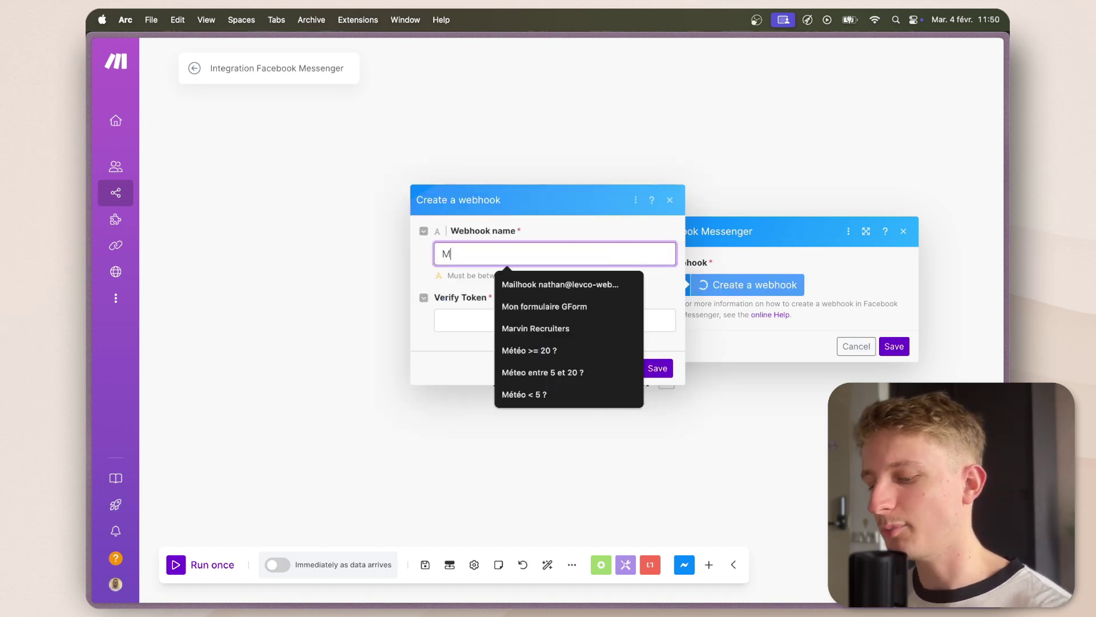
pyautogui.write('essage envoy')
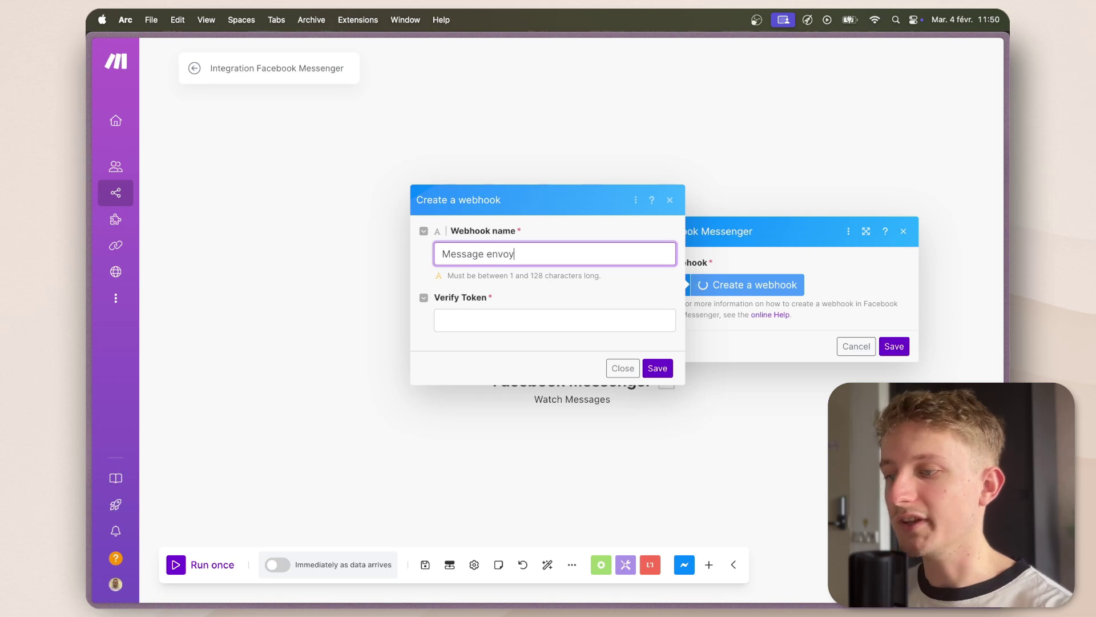
pyautogui.write('é')
pyautogui.click(457, 320)
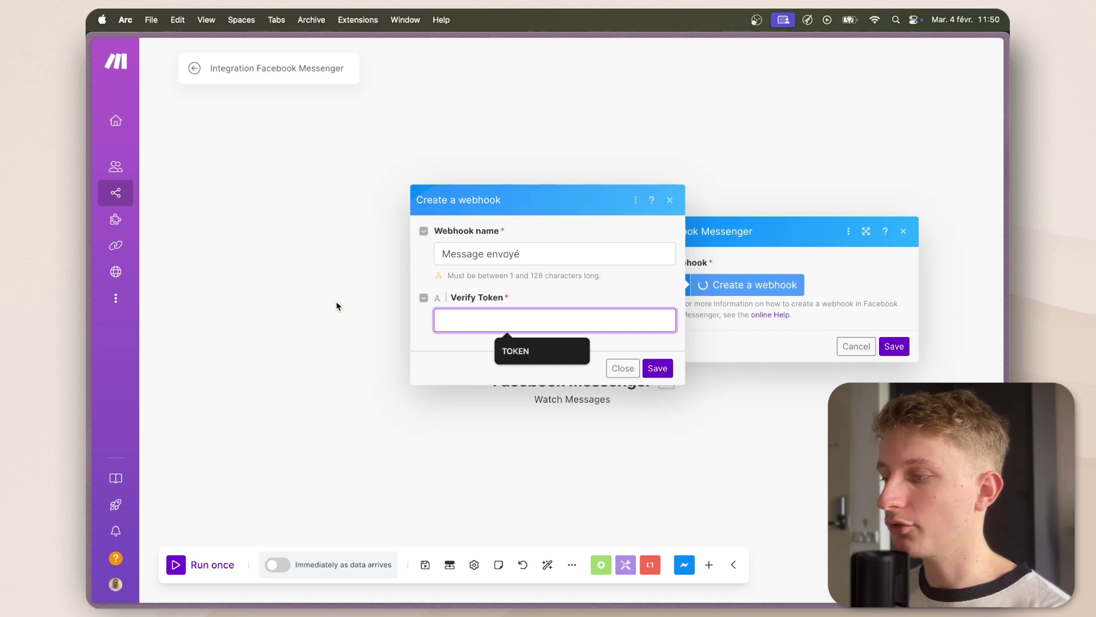
# Find the Meta for Developers site by searching "developers.facebook.com" in a new tab and open its list of own applications.
pyautogui.moveTo(91, 308)
pyautogui.press('super+t')
pyautogui.write('de')
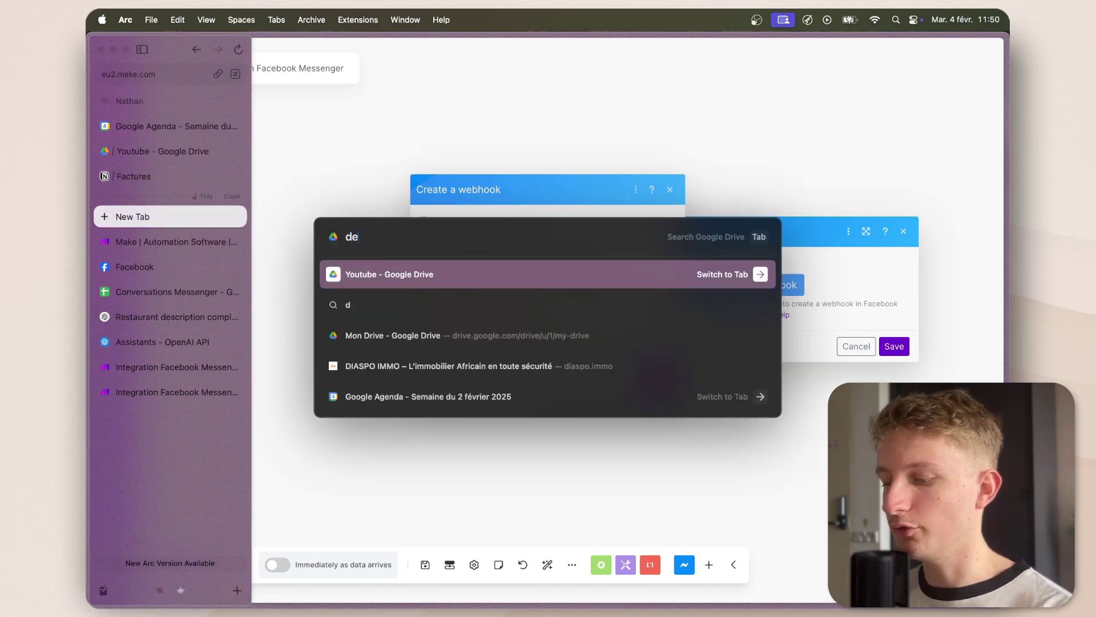
pyautogui.write('velopers.facebook.com')
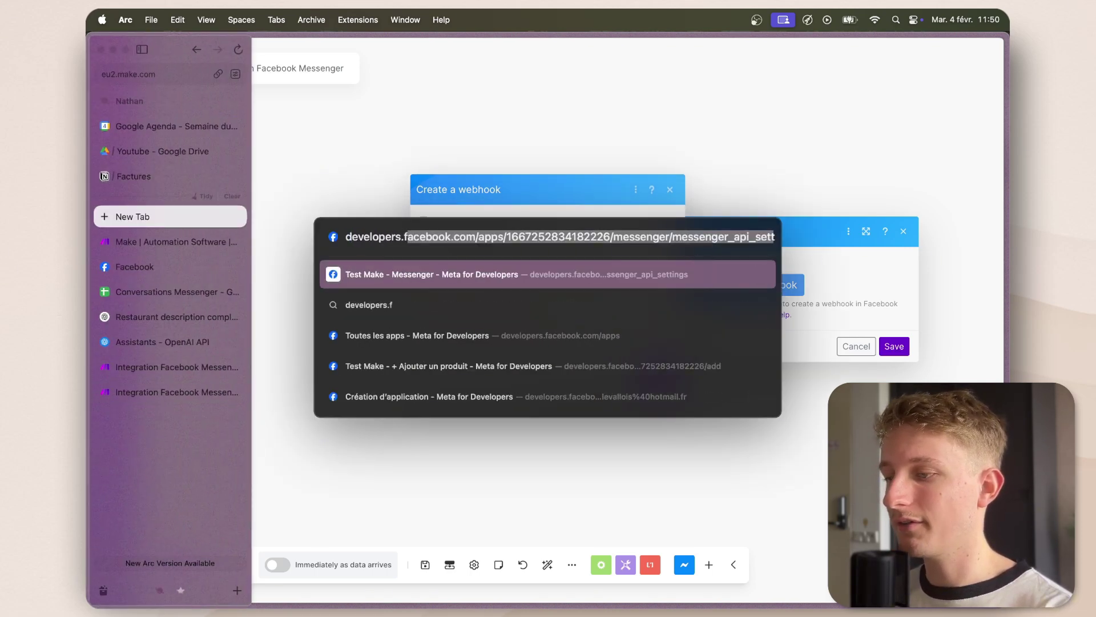
pyautogui.press('Return')
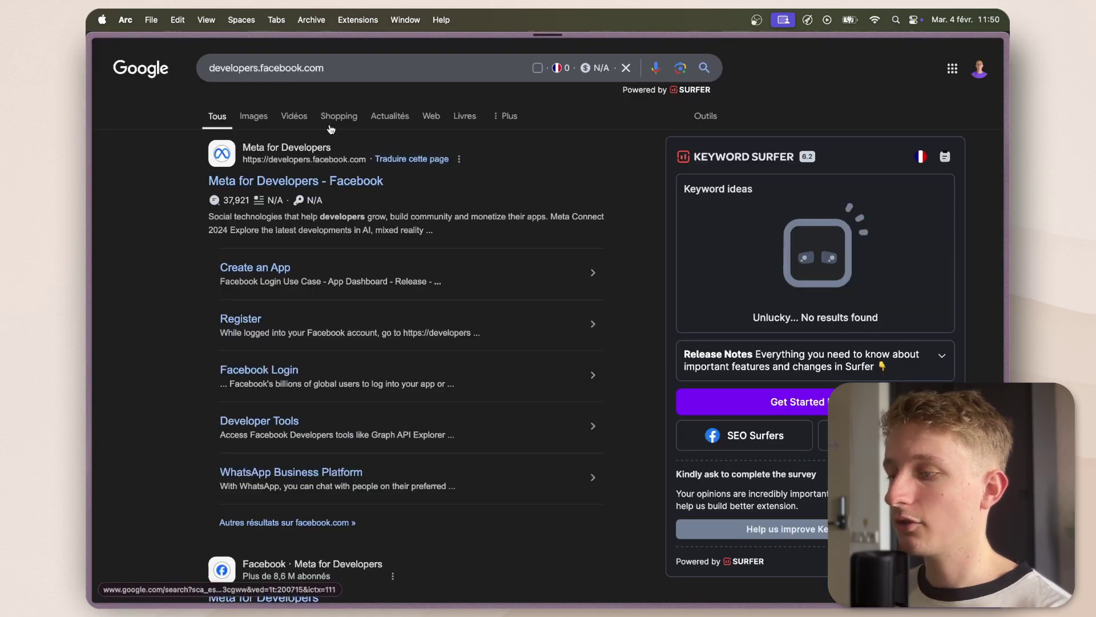
pyautogui.click(336, 182)
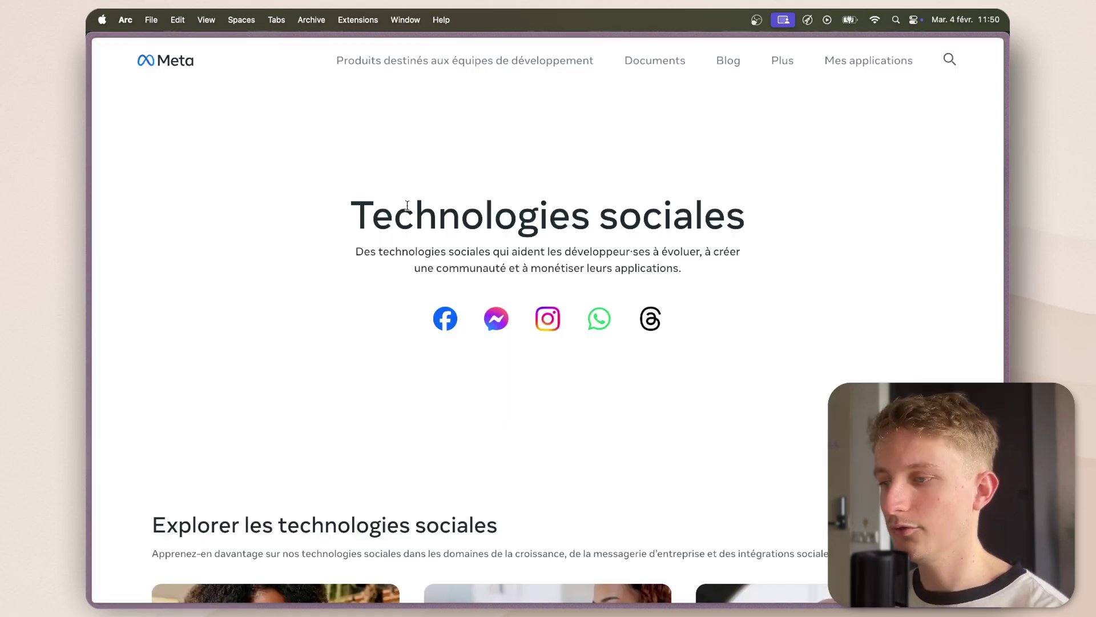
pyautogui.click(858, 63)
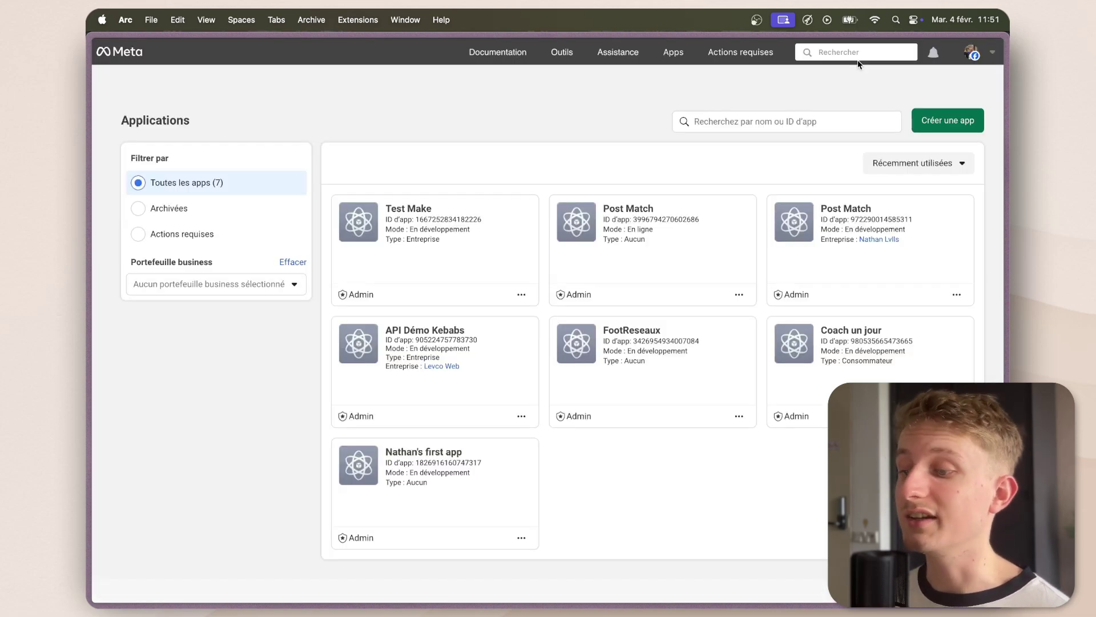
# Create a Meta app named "Automatisation Messenger" with the Entreprise type and no business portfolio.
pyautogui.click(952, 126)
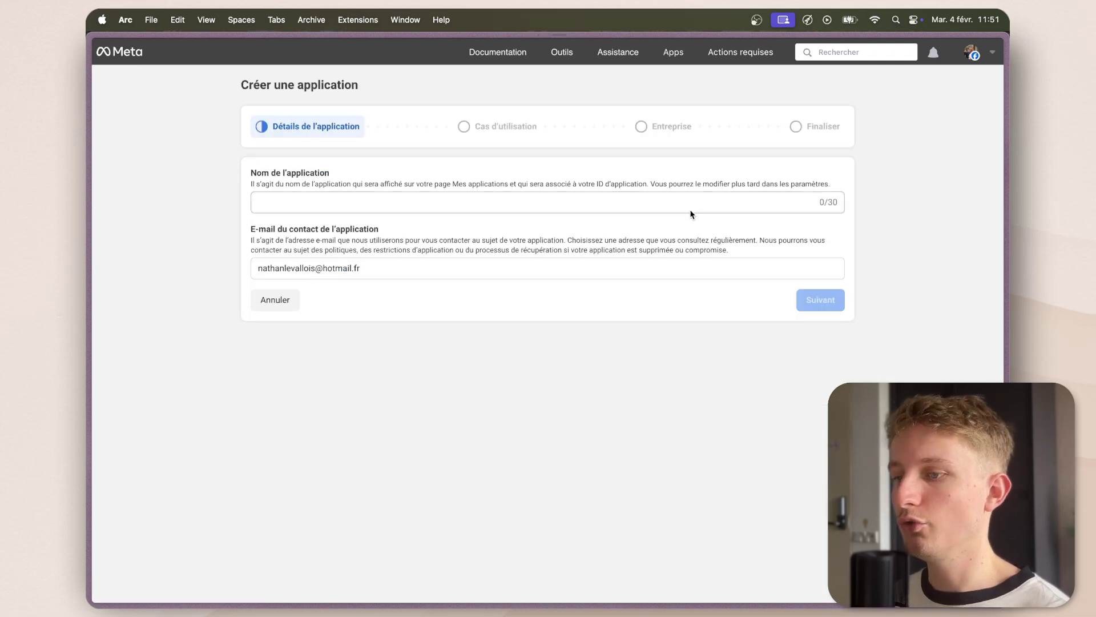
pyautogui.click(690, 204)
pyautogui.write('Auto')
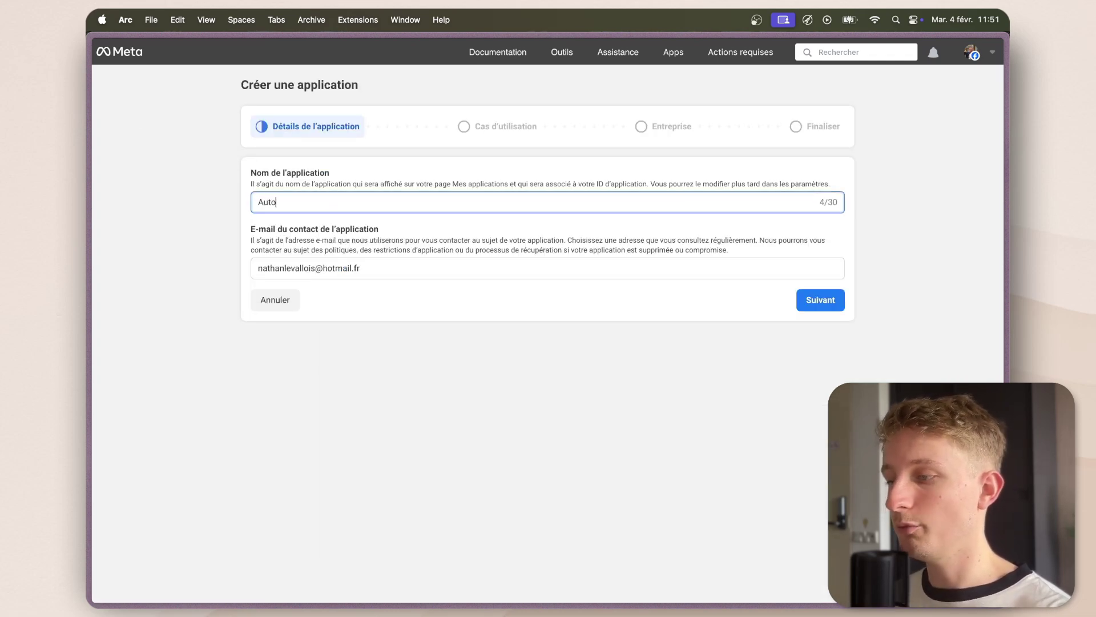
pyautogui.write('matisation Messenger')
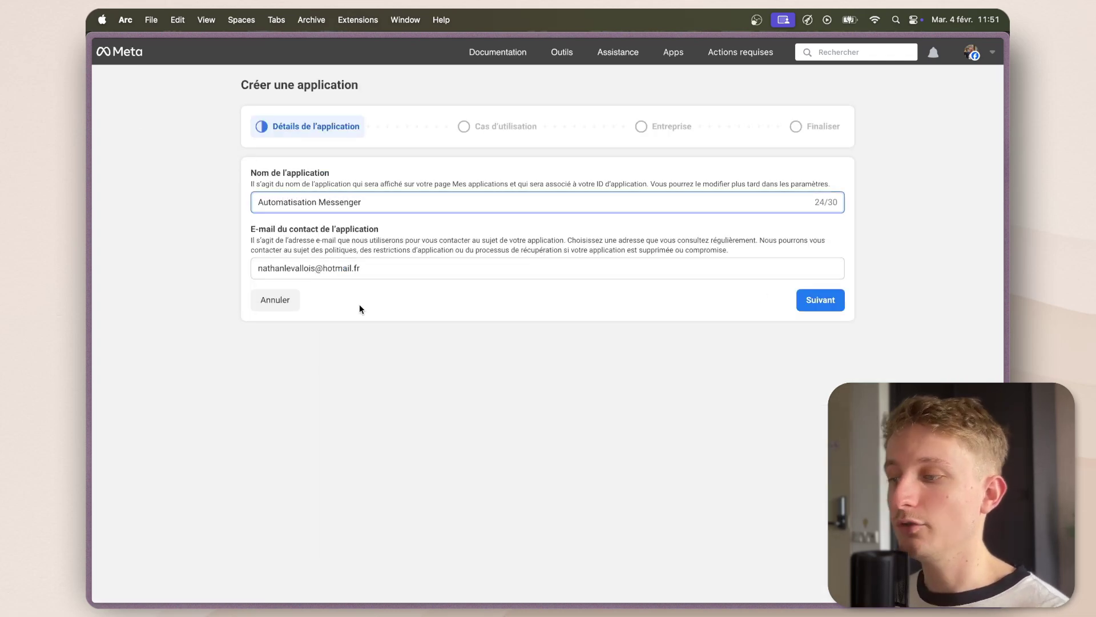
pyautogui.click(833, 299)
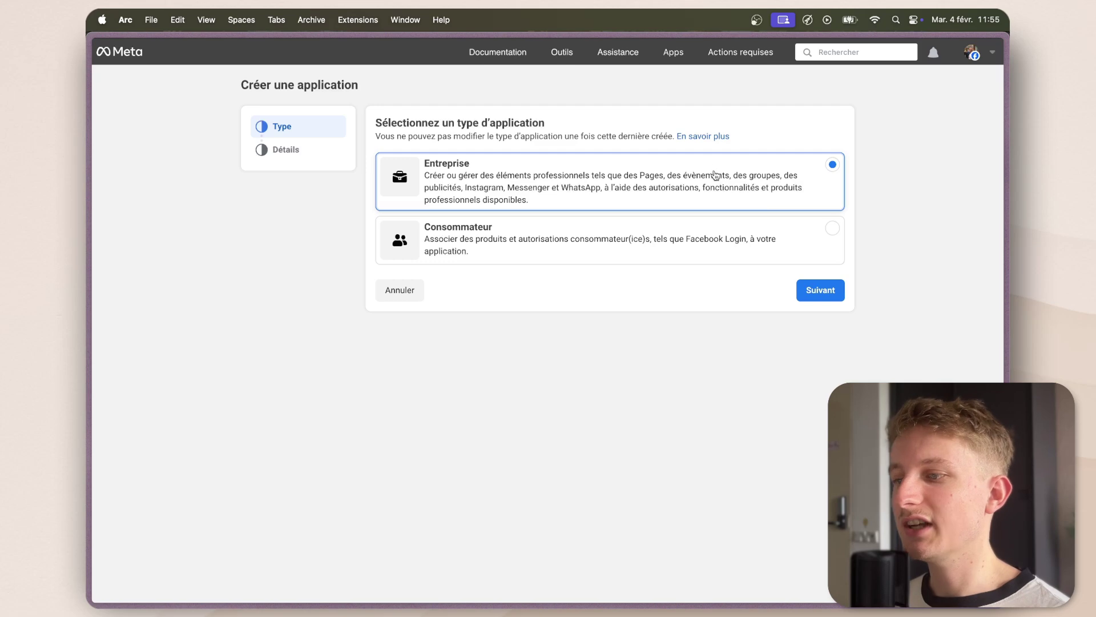
pyautogui.click(833, 297)
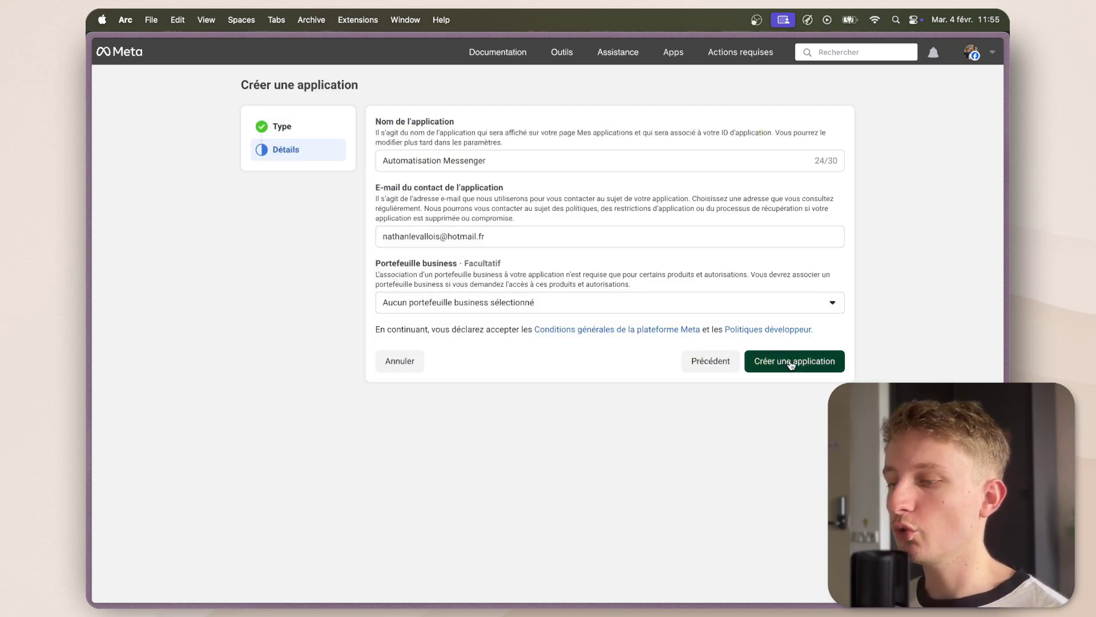
pyautogui.click(791, 364)
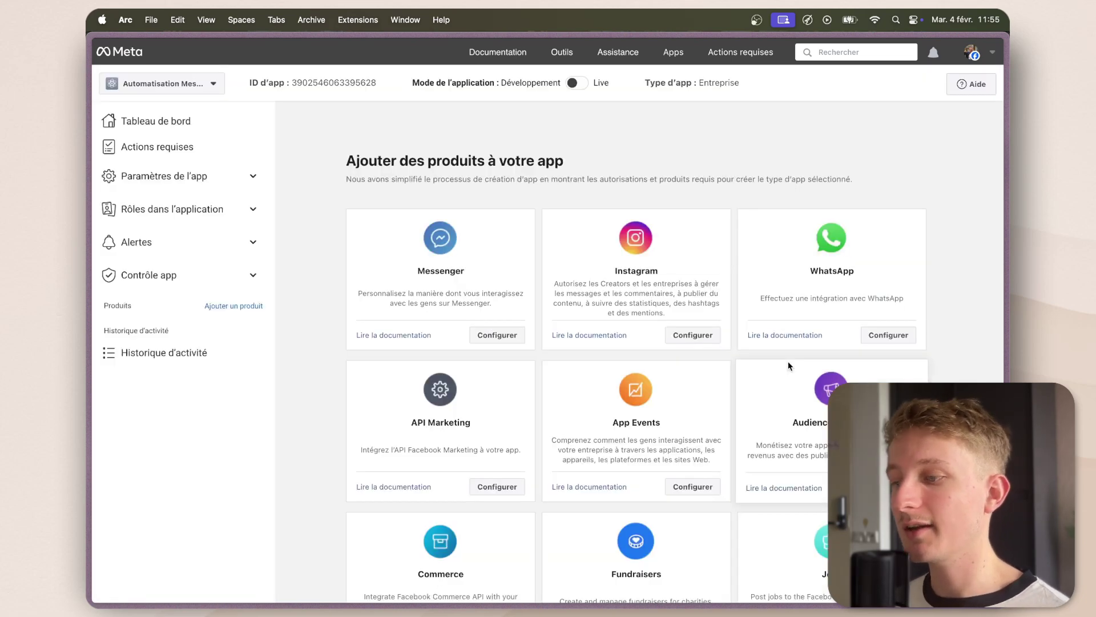
# Set up the Messenger product for the app and go to the callback URL in its webhook configuration.
pyautogui.click(499, 337)
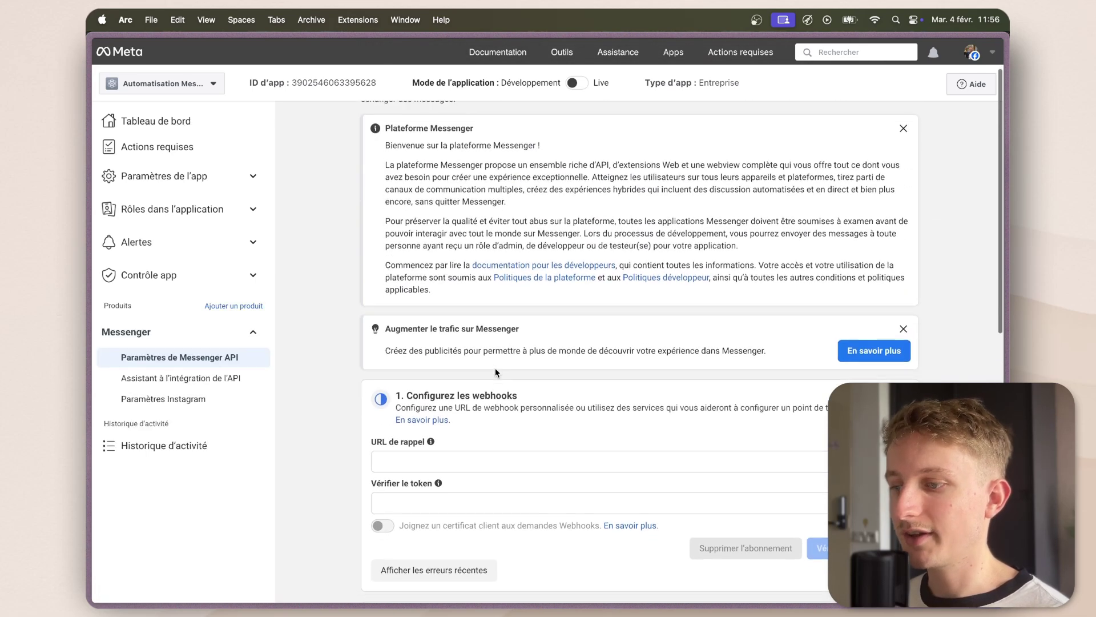
pyautogui.scroll(-1, 443, 318)
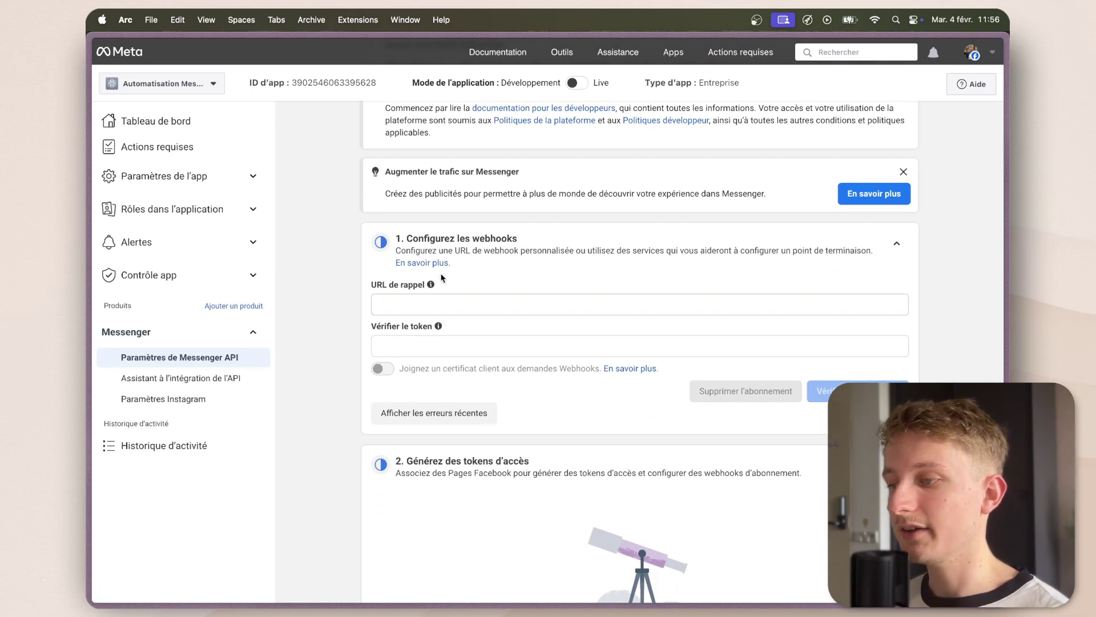
pyautogui.click(410, 309)
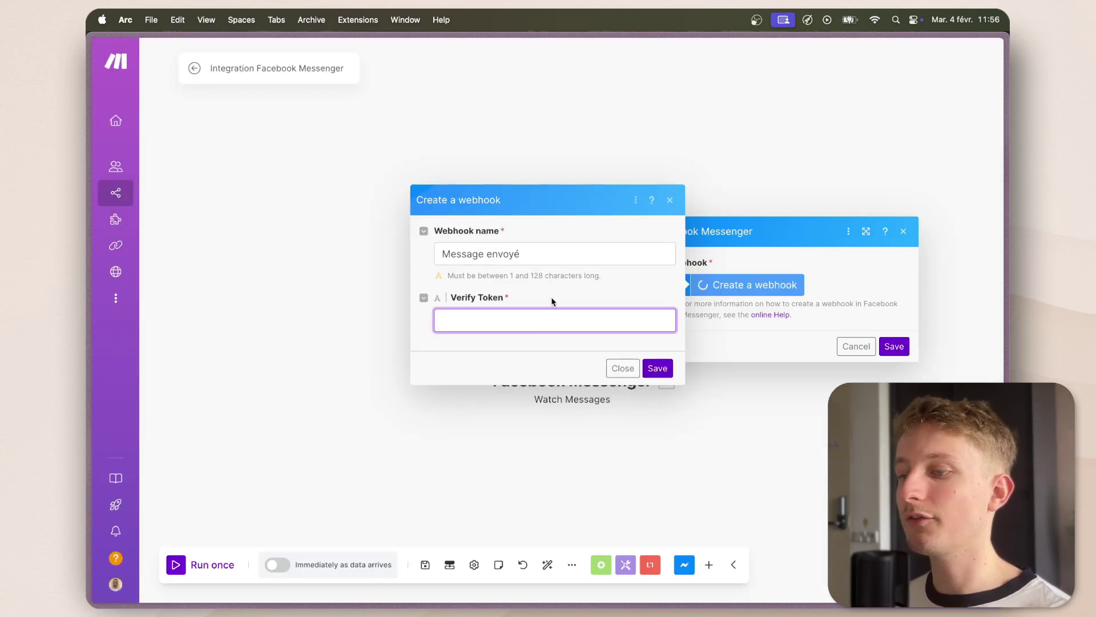
# Switch to the Make scenario, save the "Message envoyé" webhook with its verify token and copy the webhook address.
pyautogui.write('TOKEN')
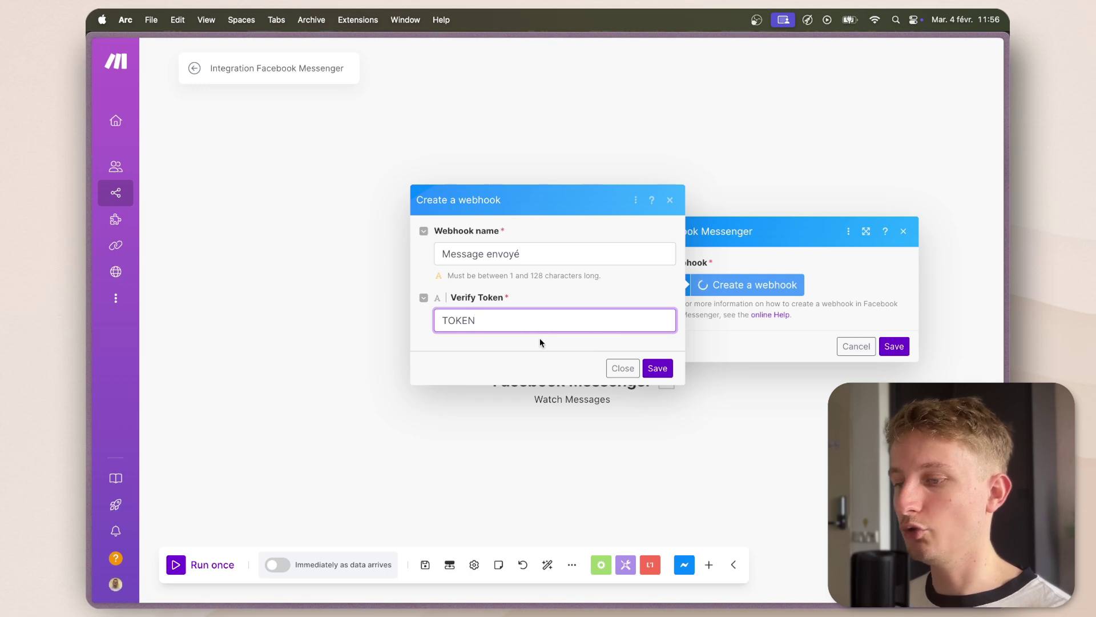
pyautogui.click(652, 369)
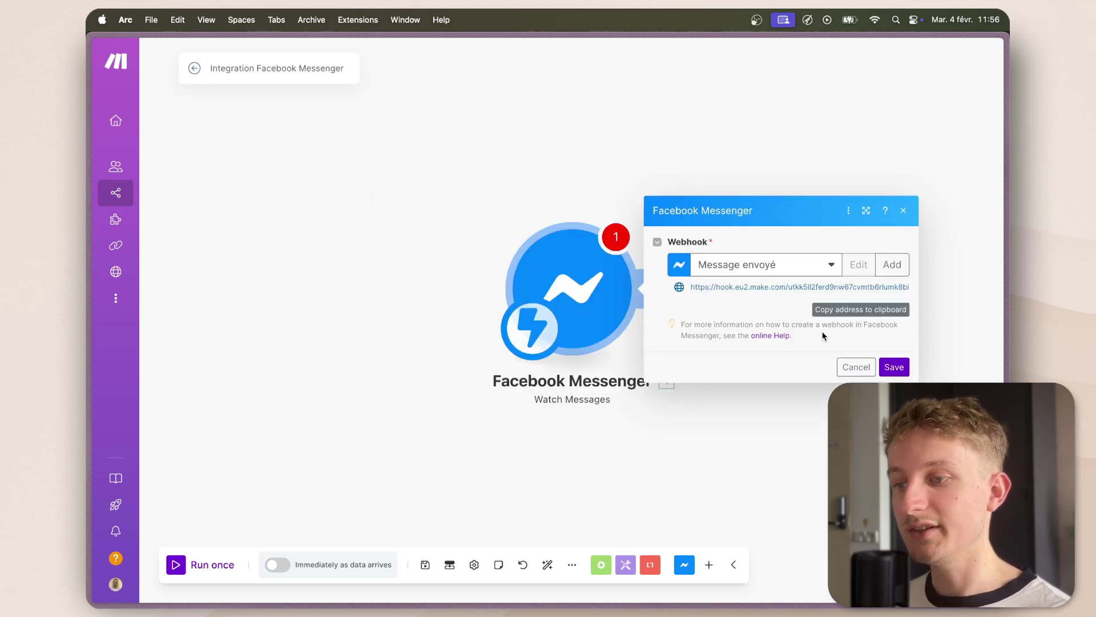
pyautogui.click(855, 310)
# Switch to the Meta app, enter the copied address as callback URL and the verify token, and validate the webhook.
pyautogui.moveTo(87, 258)
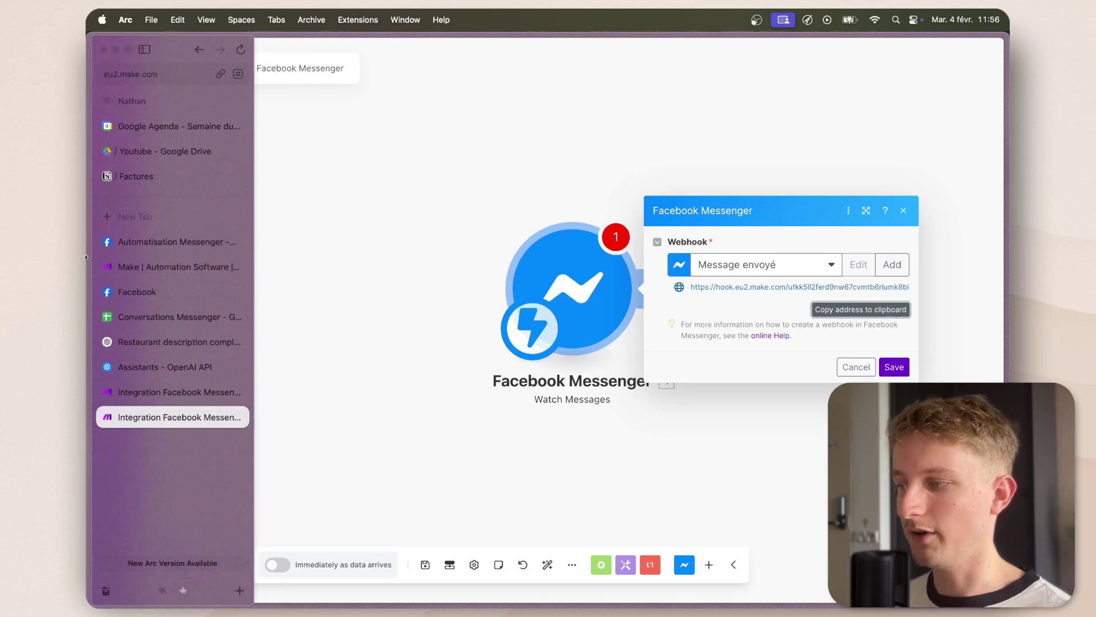
pyautogui.click(172, 241)
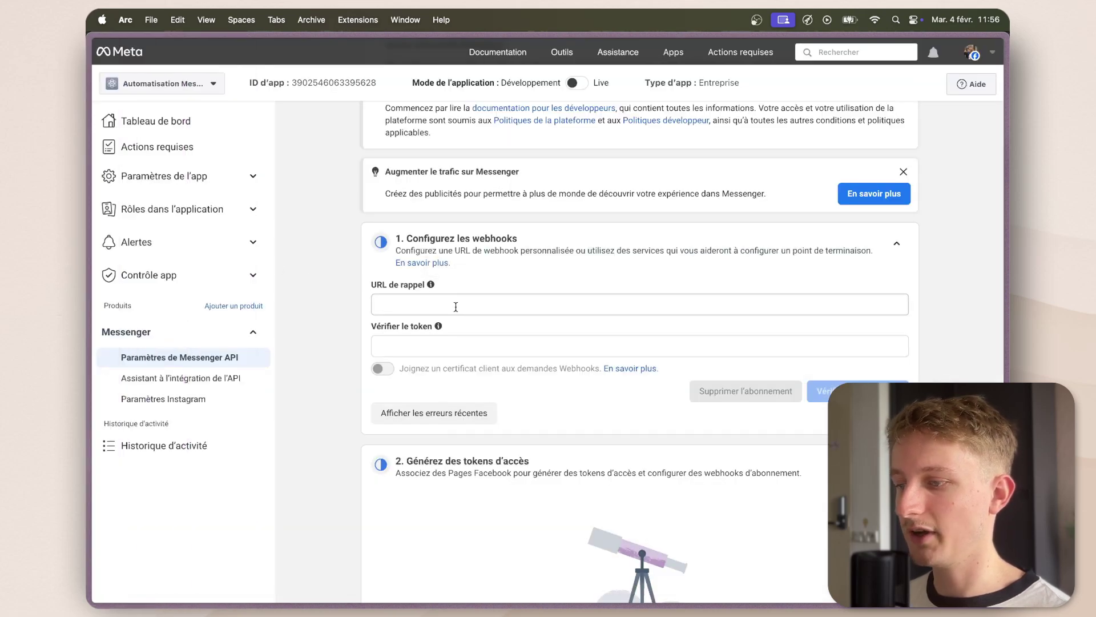
pyautogui.click(456, 307)
pyautogui.press('super+v')
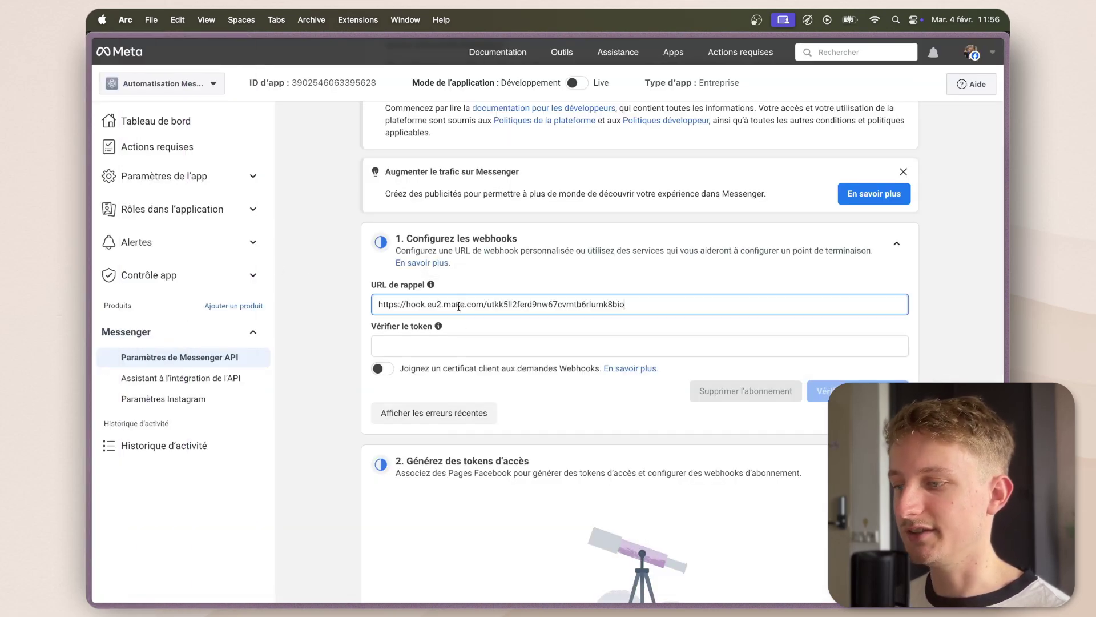
pyautogui.click(415, 347)
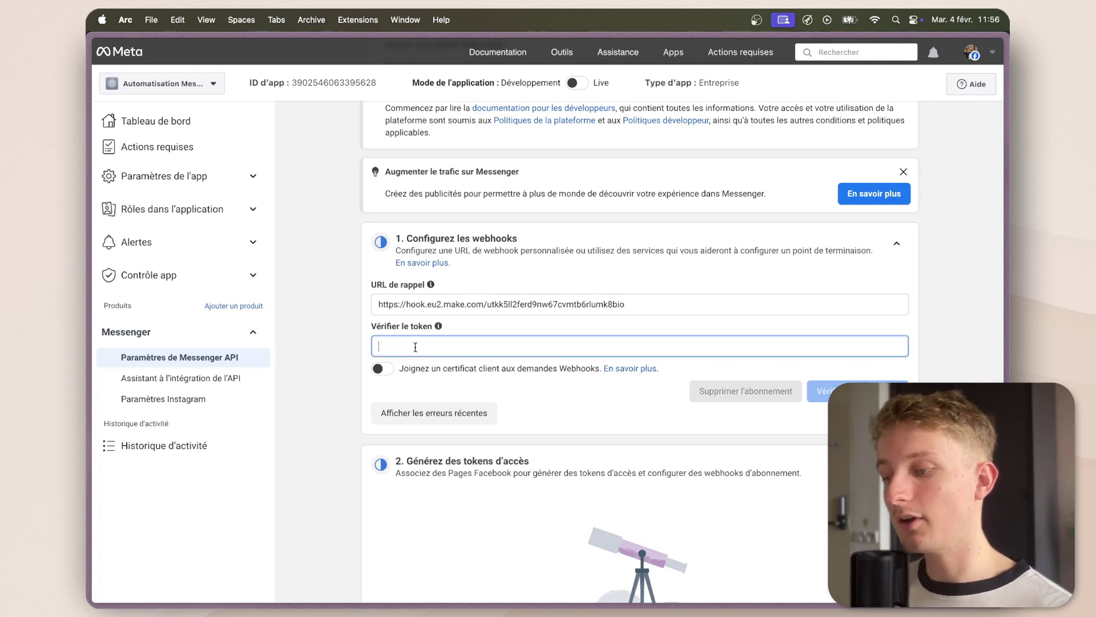
pyautogui.write('TOKE')
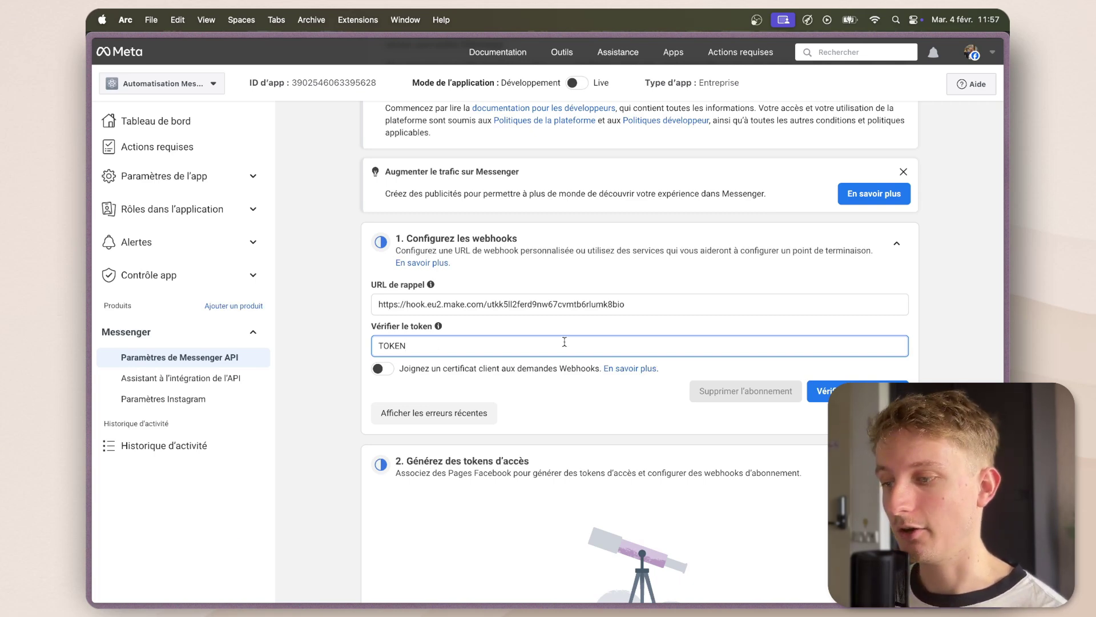
pyautogui.write('N')
pyautogui.click(815, 390)
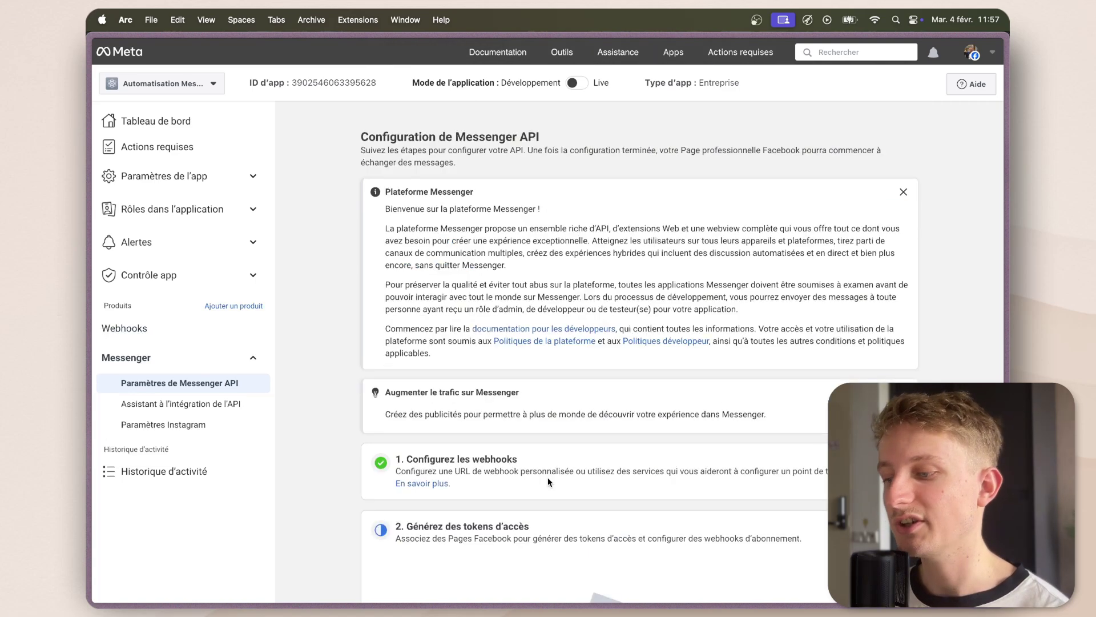
# Connect the Facebook Page "Smarter than You" to the app as the only current Page and save its conversation access permission.
pyautogui.scroll(-3, 547, 482)
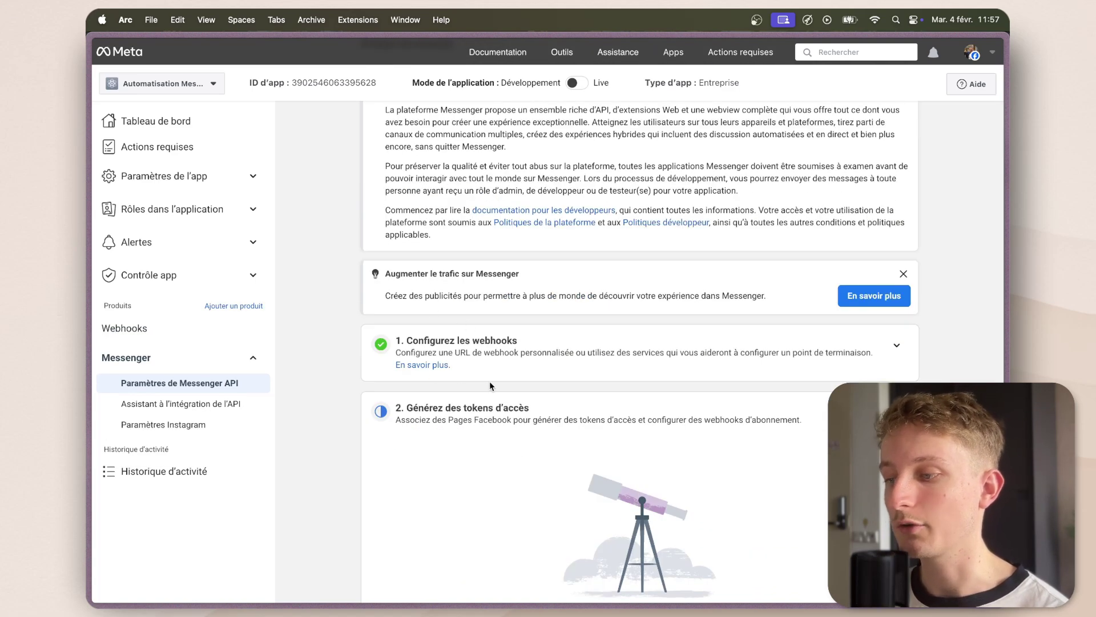
pyautogui.scroll(-3, 445, 320)
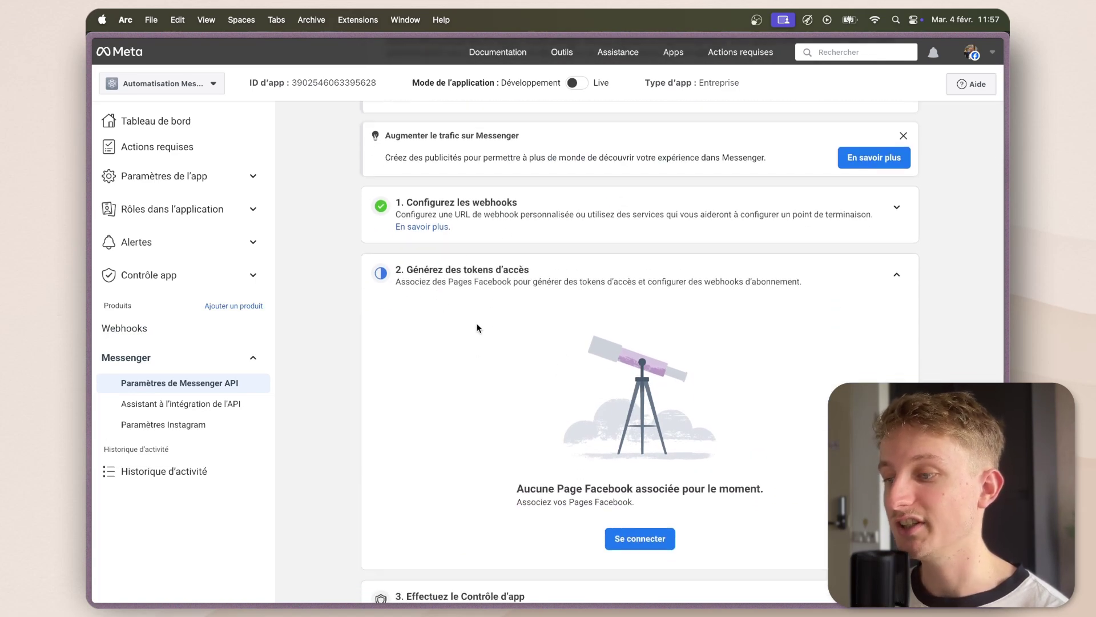
pyautogui.scroll(-2, 560, 423)
pyautogui.click(637, 468)
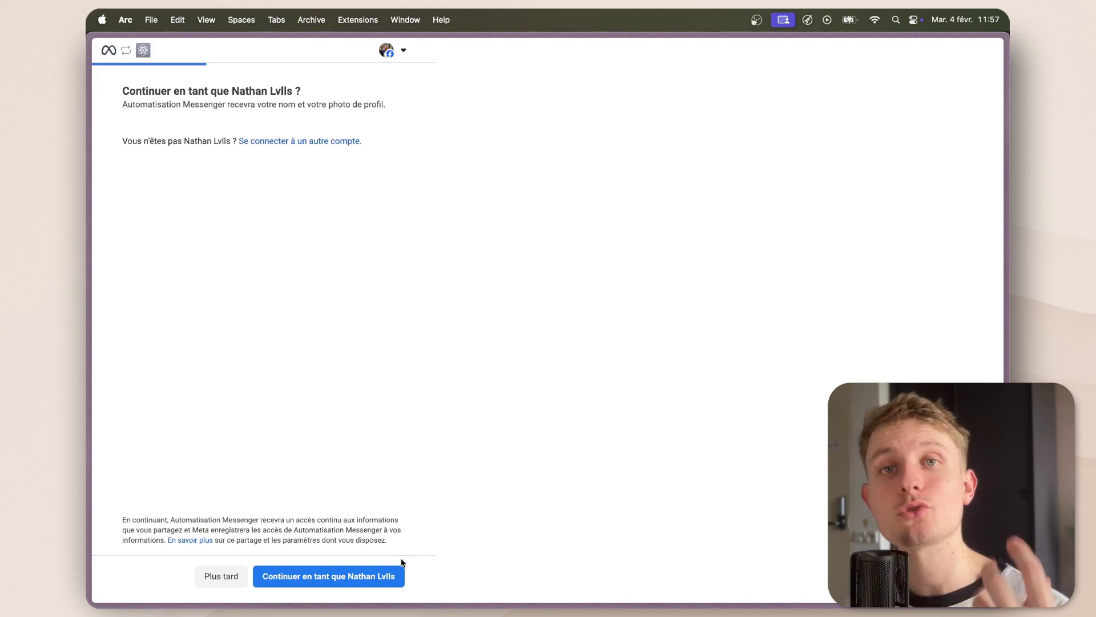
pyautogui.click(354, 581)
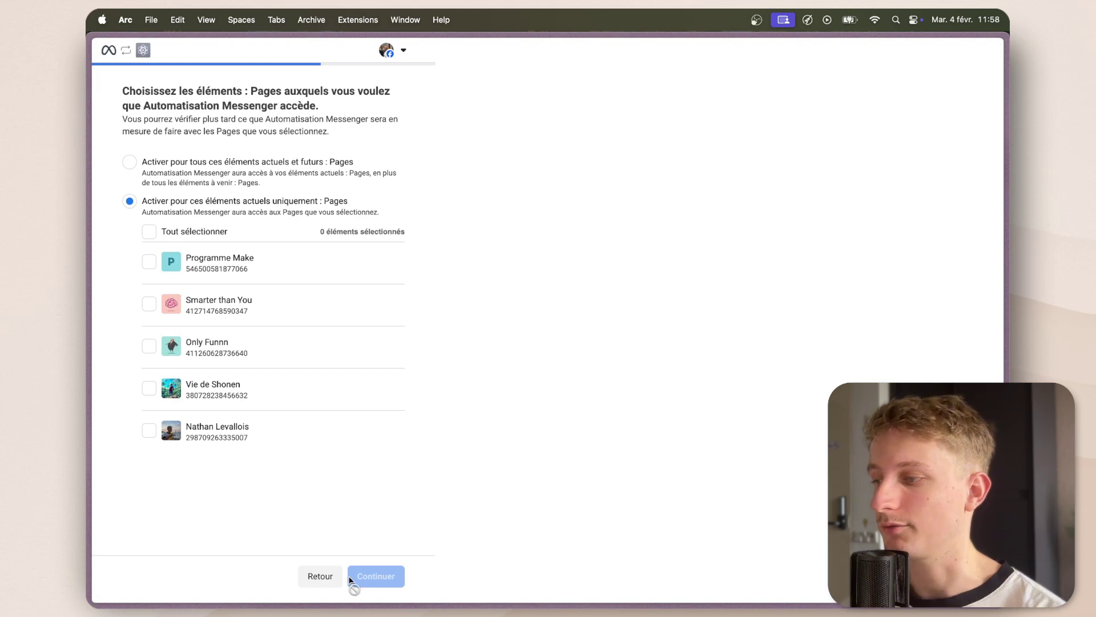
pyautogui.click(149, 291)
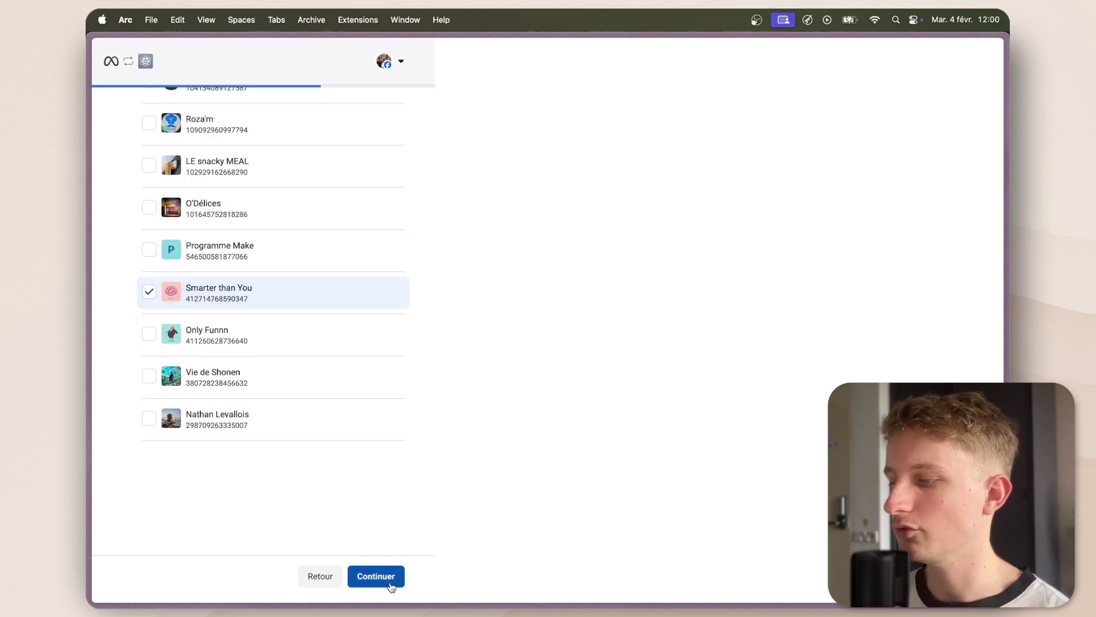
pyautogui.click(376, 577)
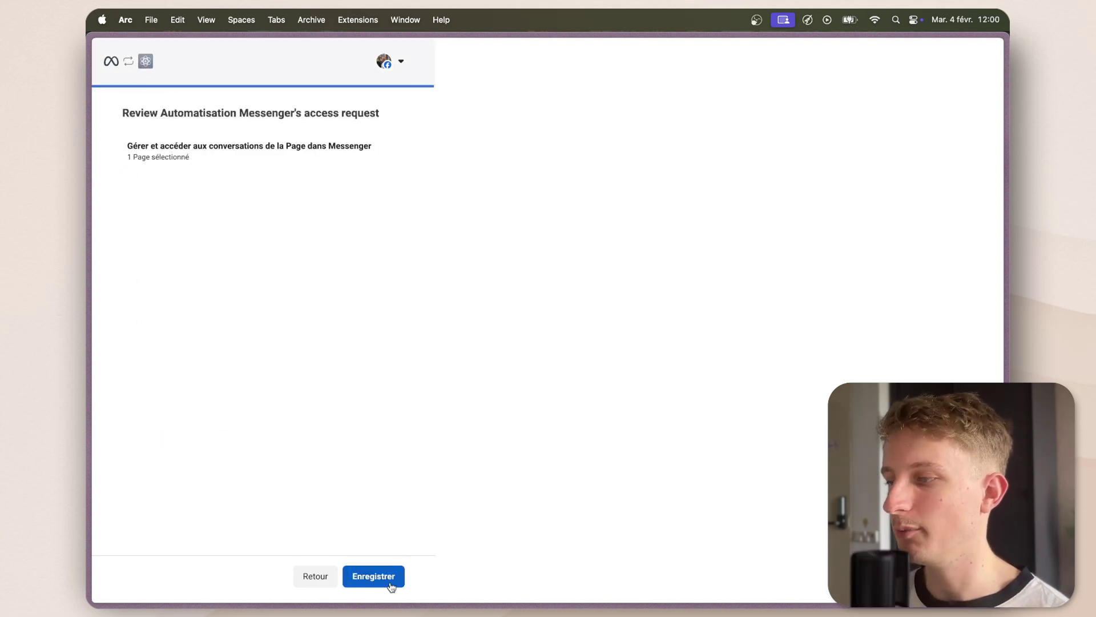
pyautogui.click(390, 583)
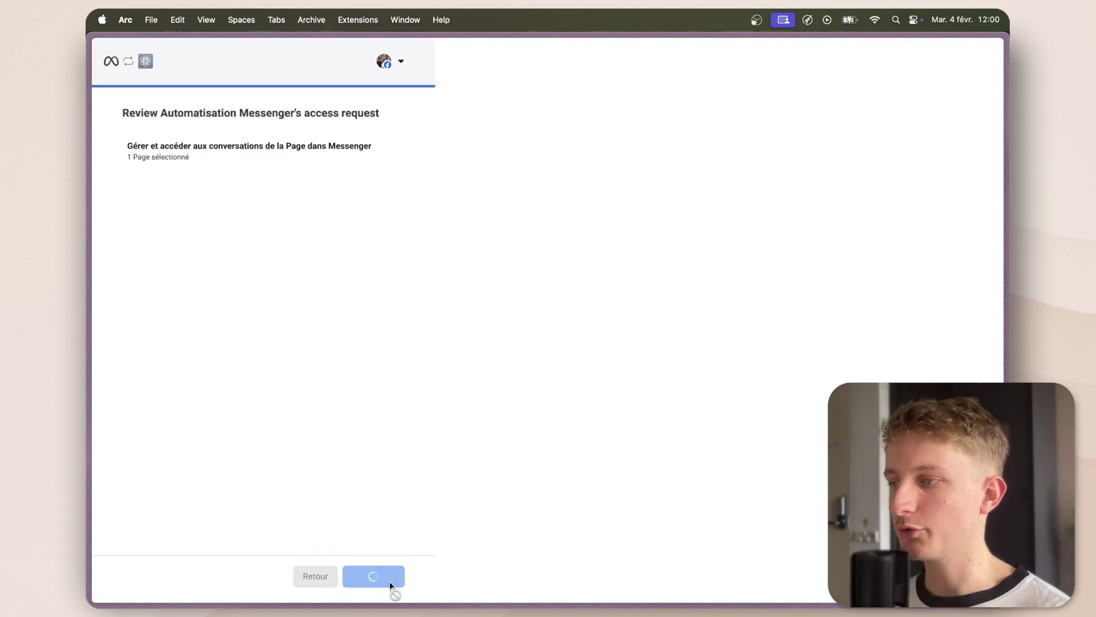
pyautogui.click(391, 584)
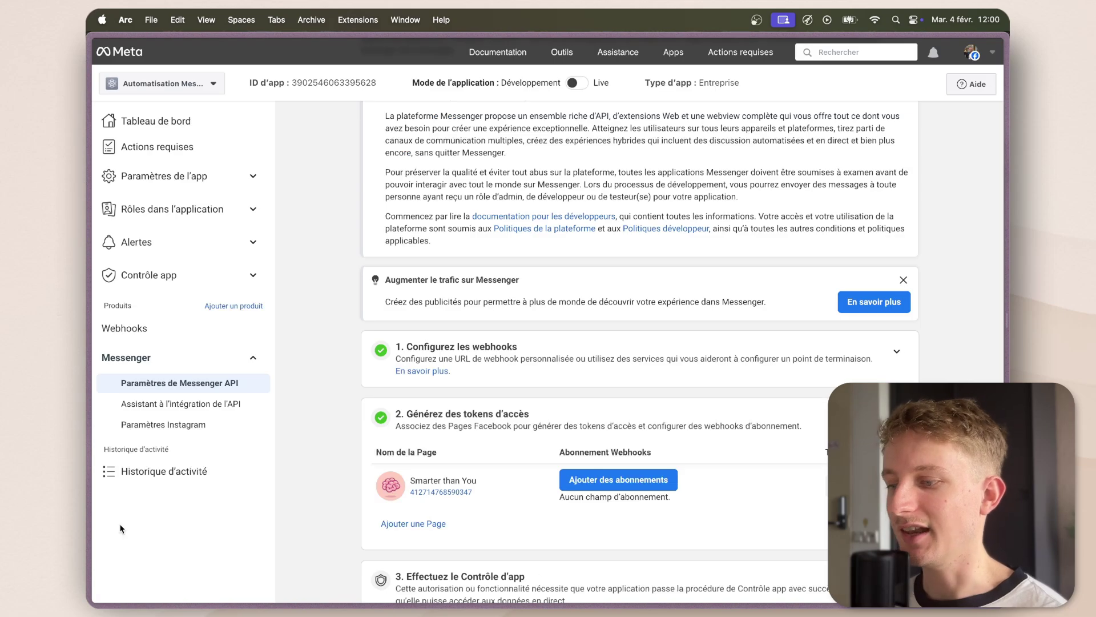
# Subscribe the "Smarter than You" Page's webhooks to the messages field and confirm the subscription.
pyautogui.scroll(-5, 488, 491)
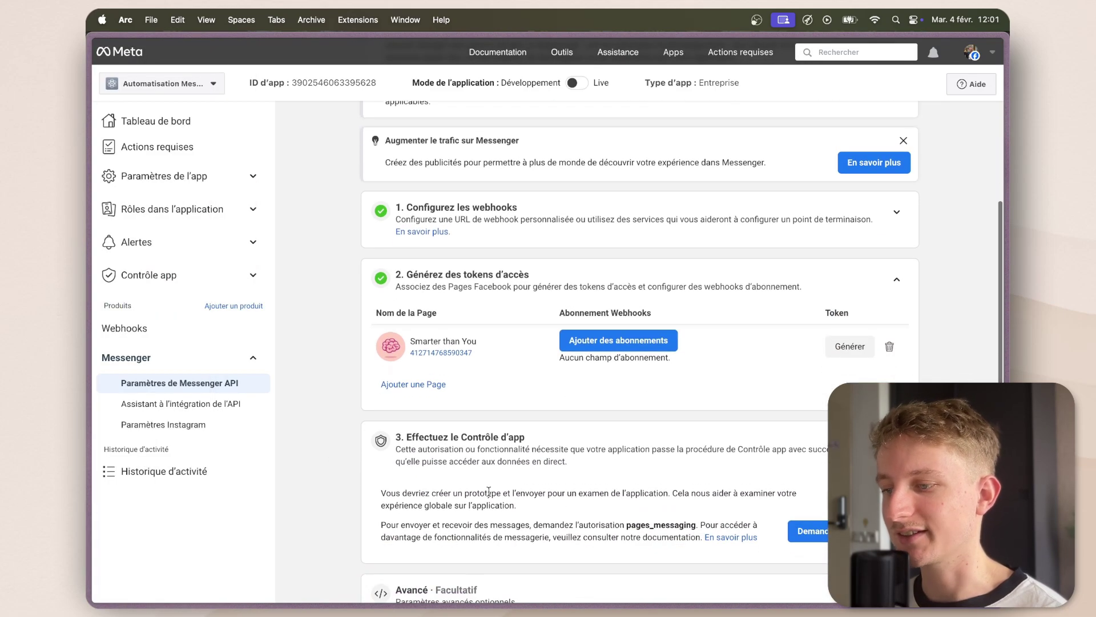
pyautogui.click(616, 342)
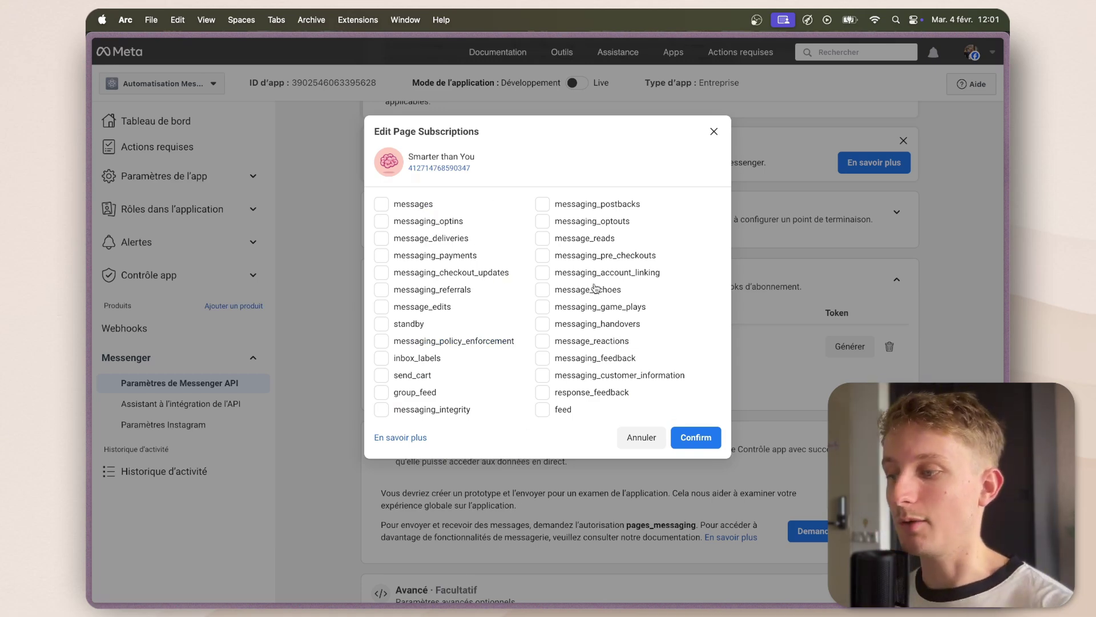
pyautogui.click(381, 204)
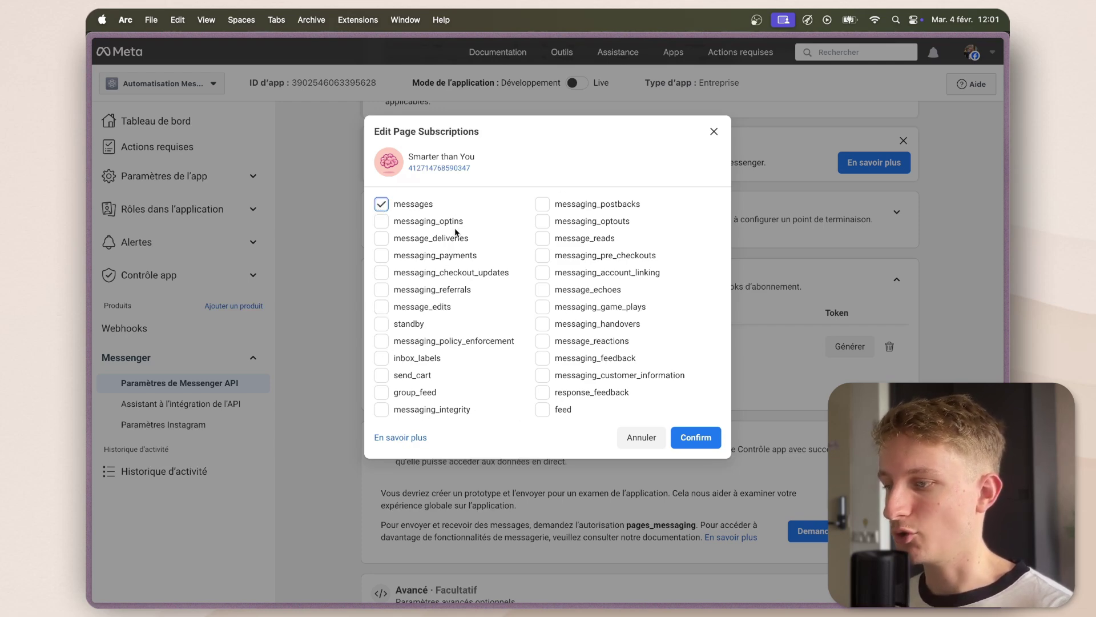
pyautogui.scroll(-1, 581, 392)
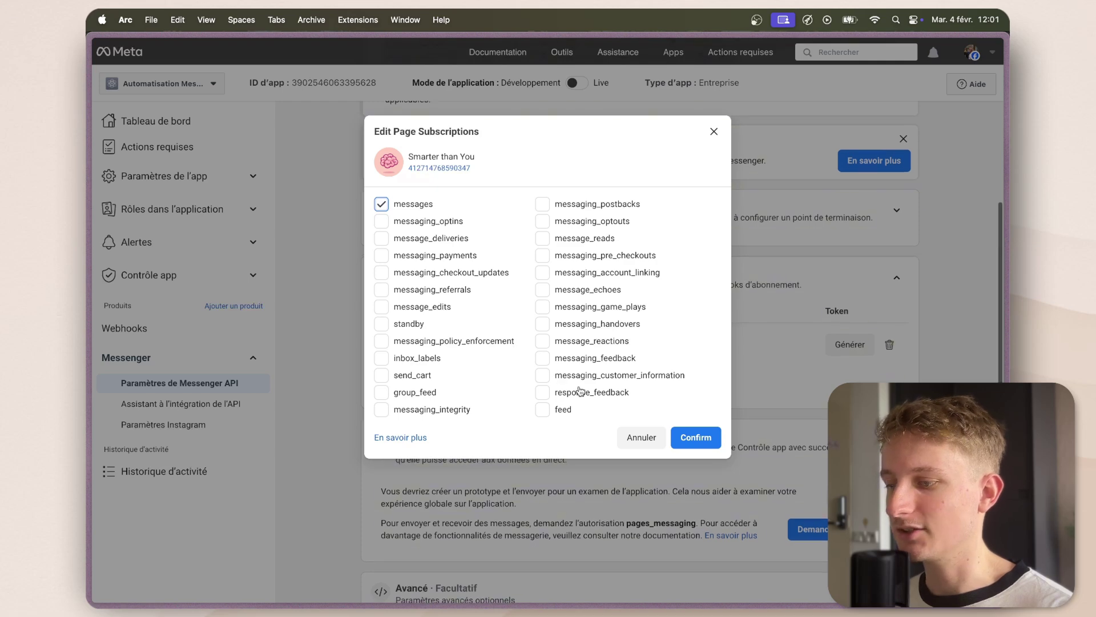
pyautogui.click(691, 438)
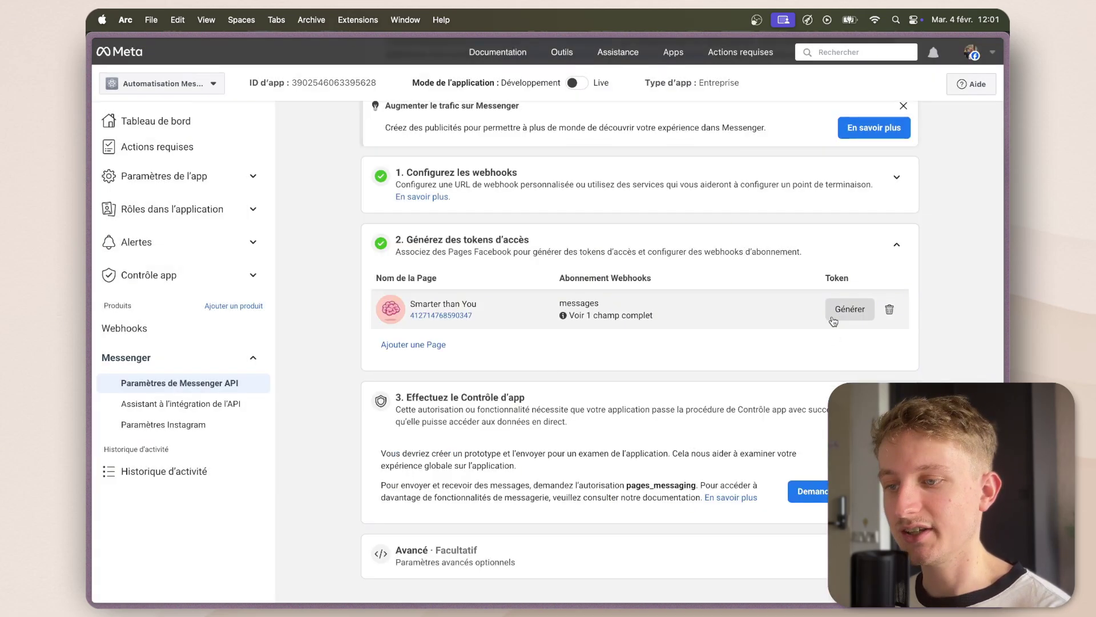
# Generate an access token for the "Smarter than You" Page, acknowledge the security notice, copy the token and finish.
pyautogui.click(840, 311)
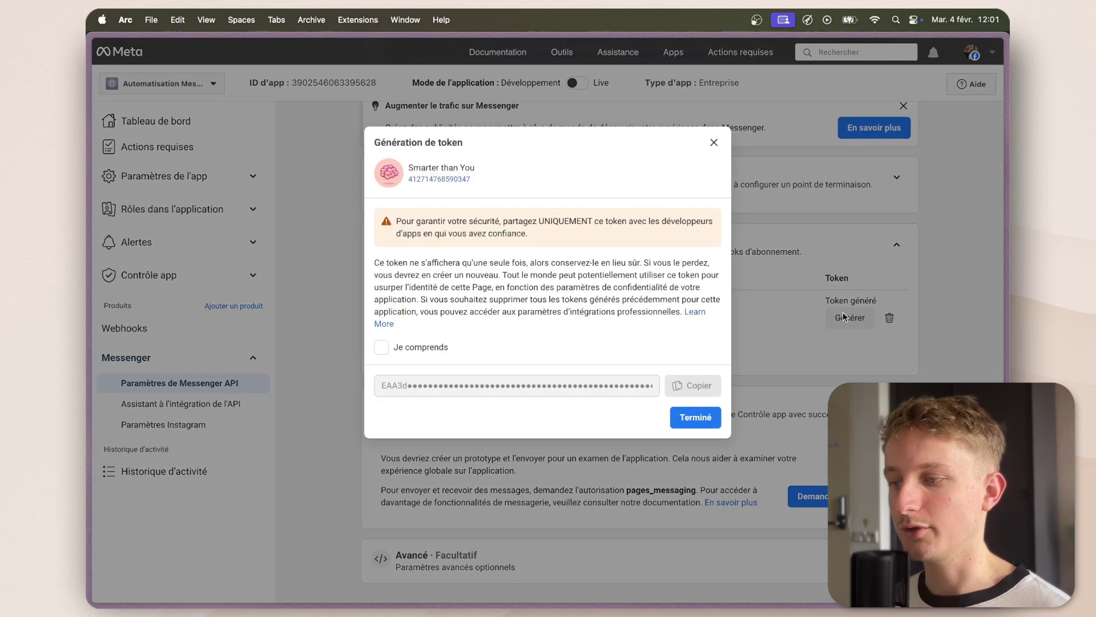
pyautogui.click(382, 348)
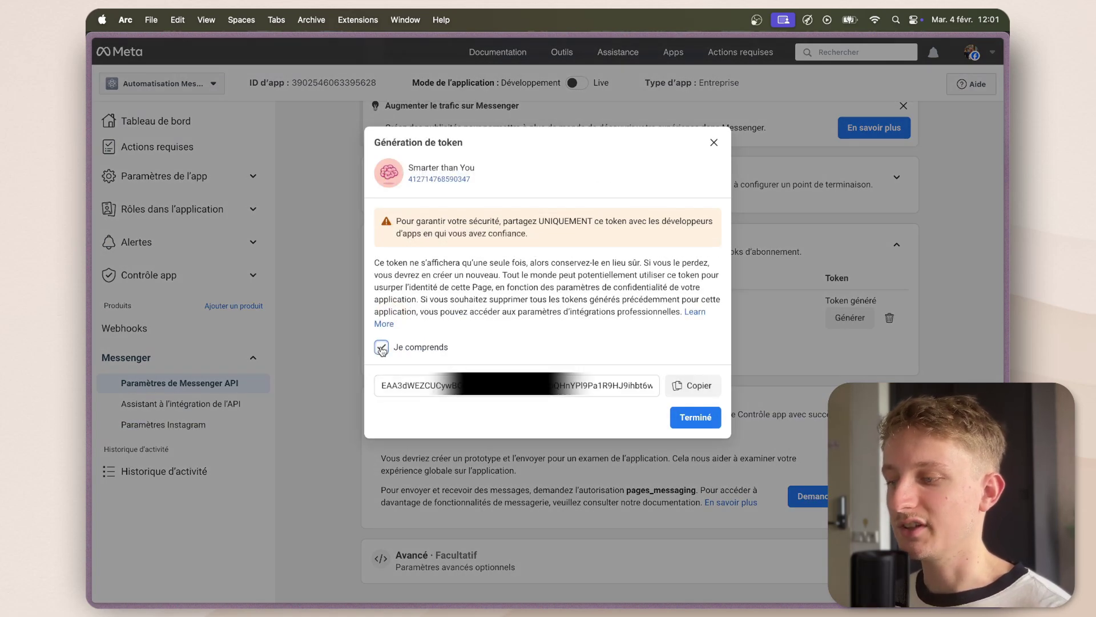
pyautogui.click(685, 385)
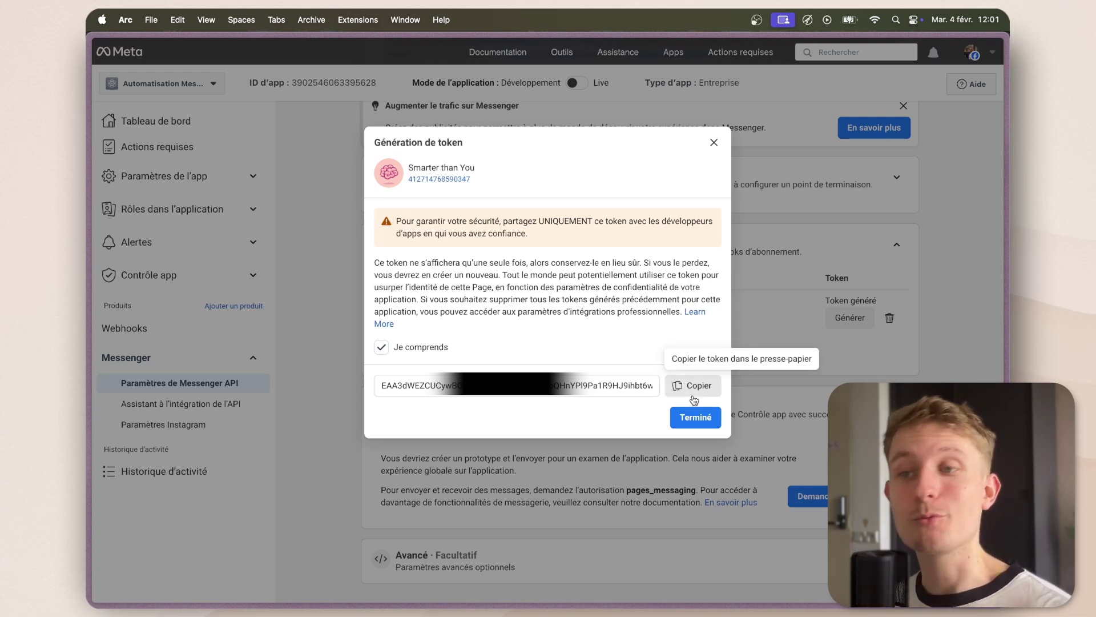
pyautogui.click(693, 394)
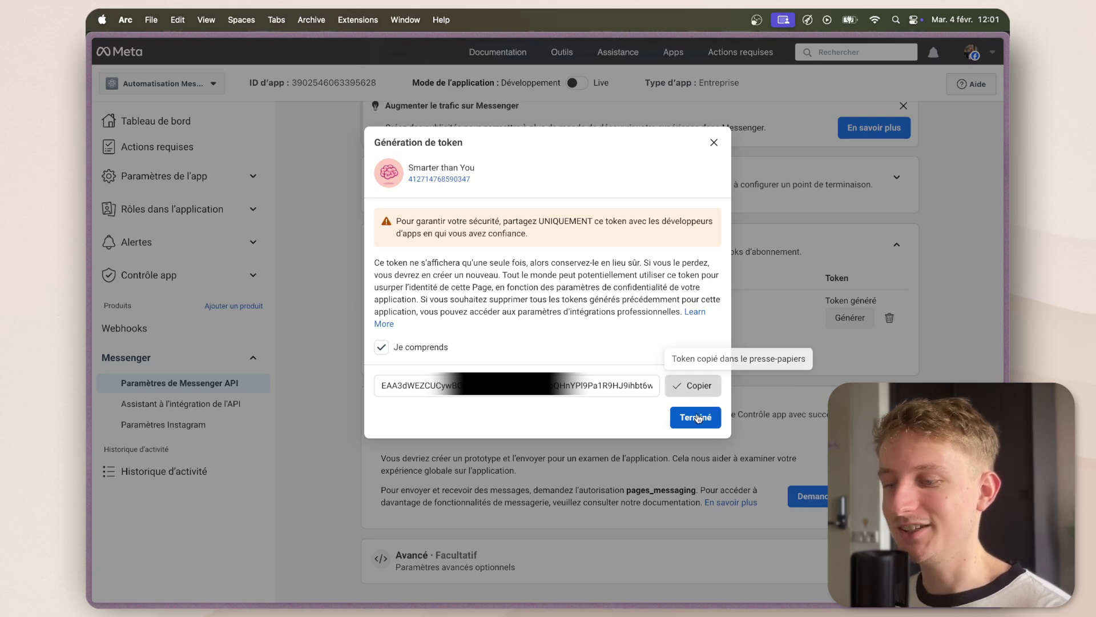
pyautogui.click(696, 416)
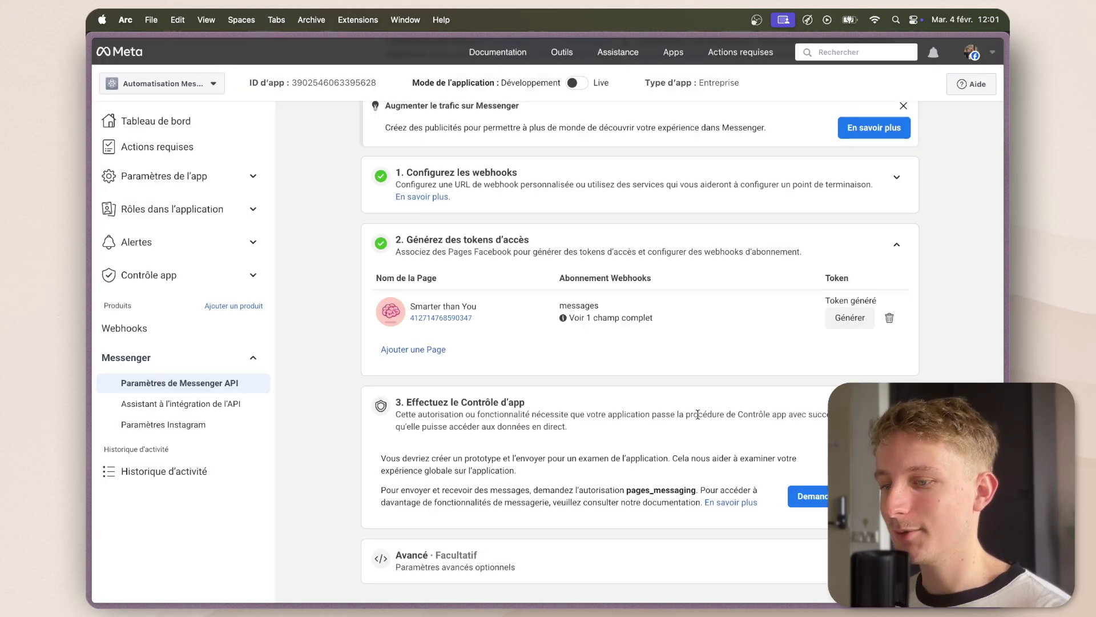
pyautogui.scroll(-1, 697, 414)
# Switch to the Make scenario and add a Facebook Messenger "Send a Message" module after the Watch Messages trigger.
pyautogui.moveTo(96, 288)
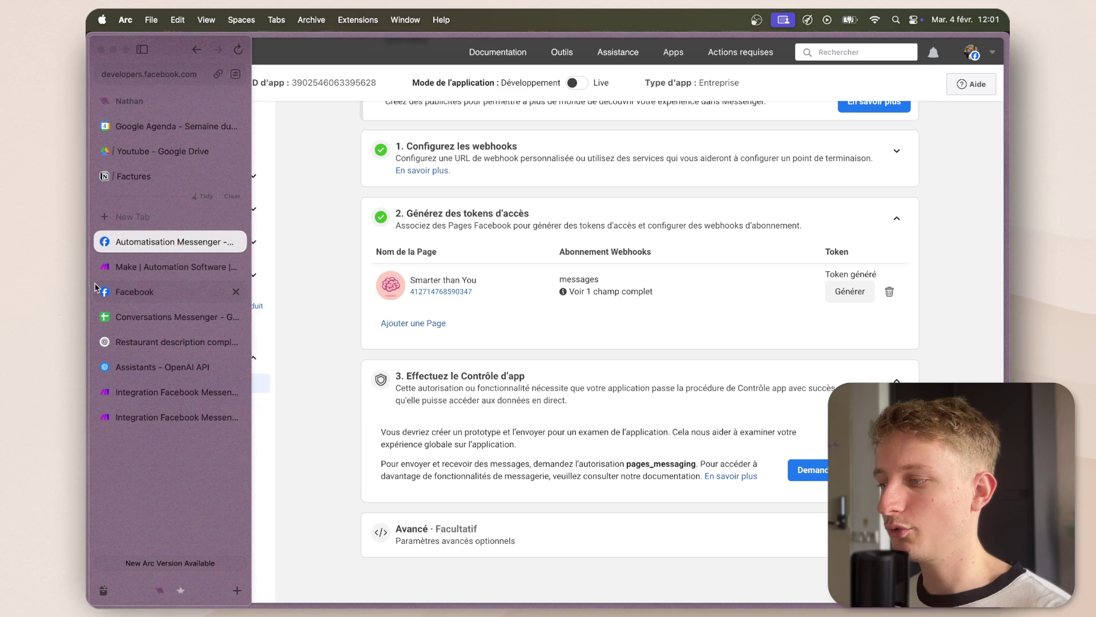
pyautogui.click(156, 268)
pyautogui.click(893, 370)
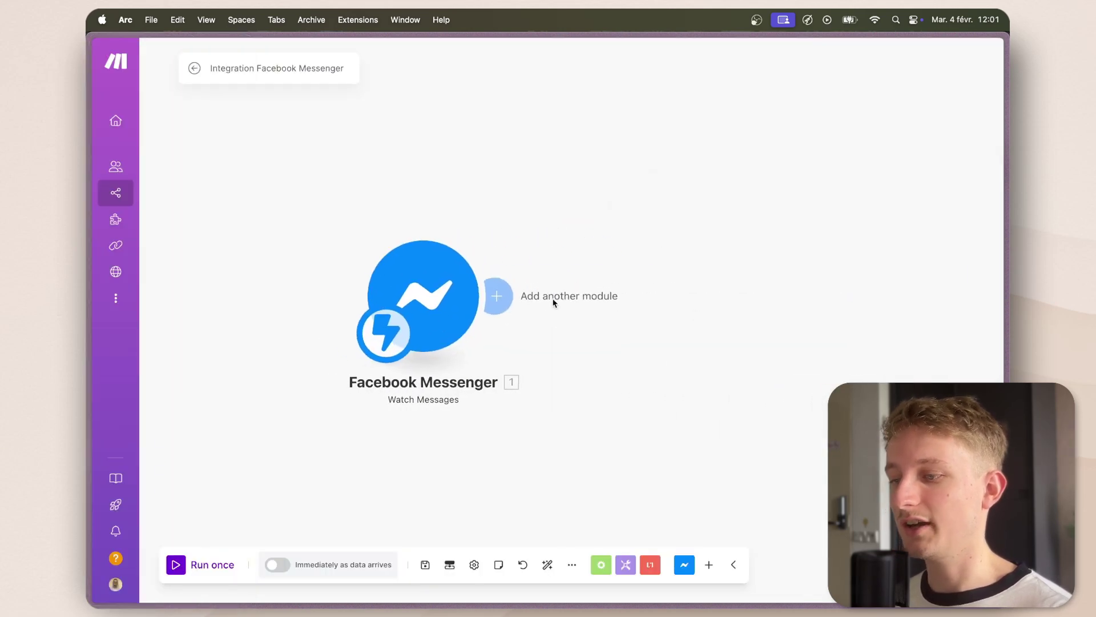
pyautogui.click(497, 296)
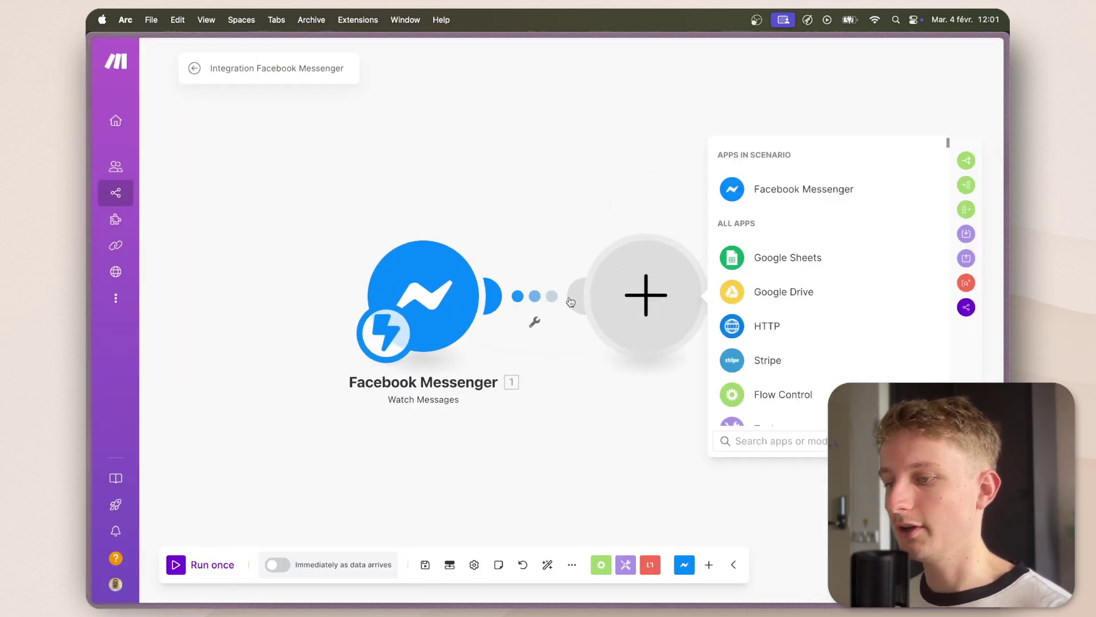
pyautogui.click(806, 192)
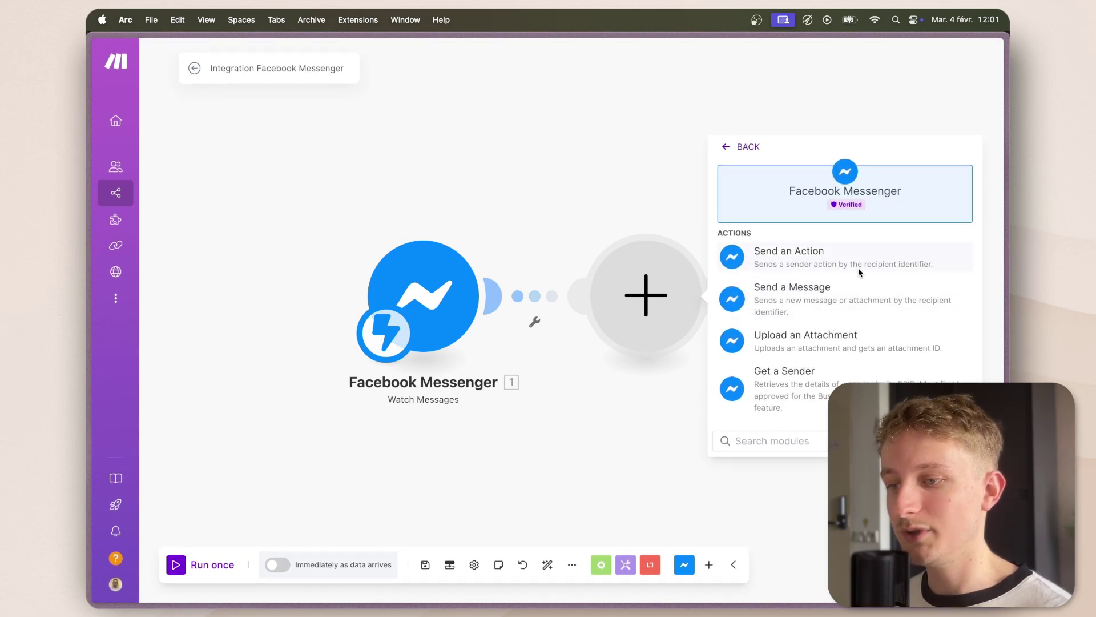
pyautogui.click(821, 302)
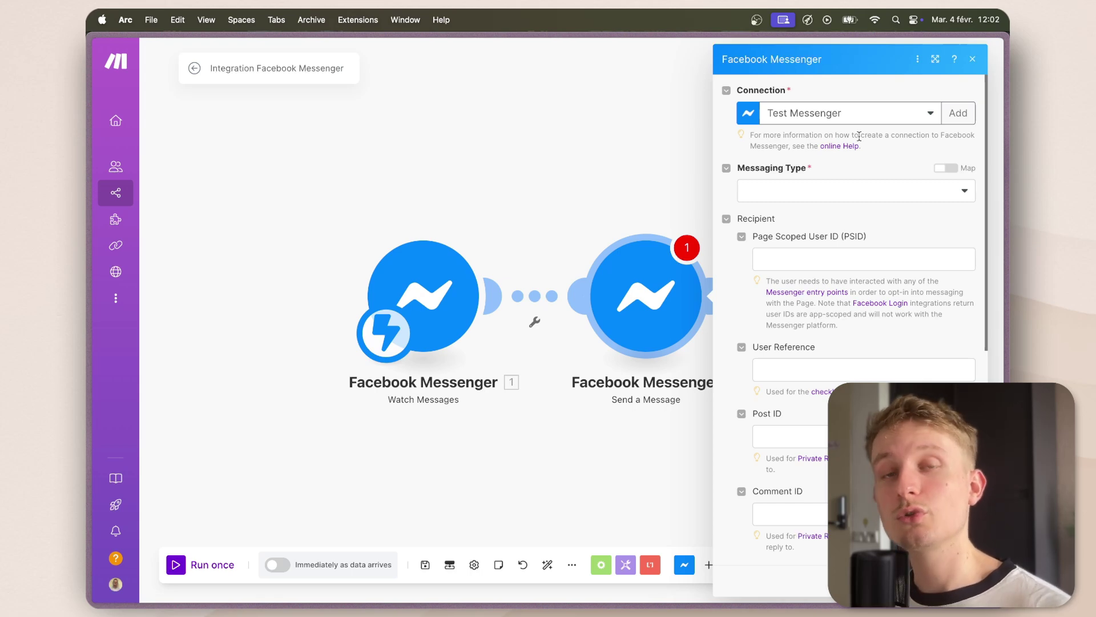
# Create a Messenger connection named "Page Smarter" with the copied access token, save it and decline storing the password in the browser.
pyautogui.click(957, 112)
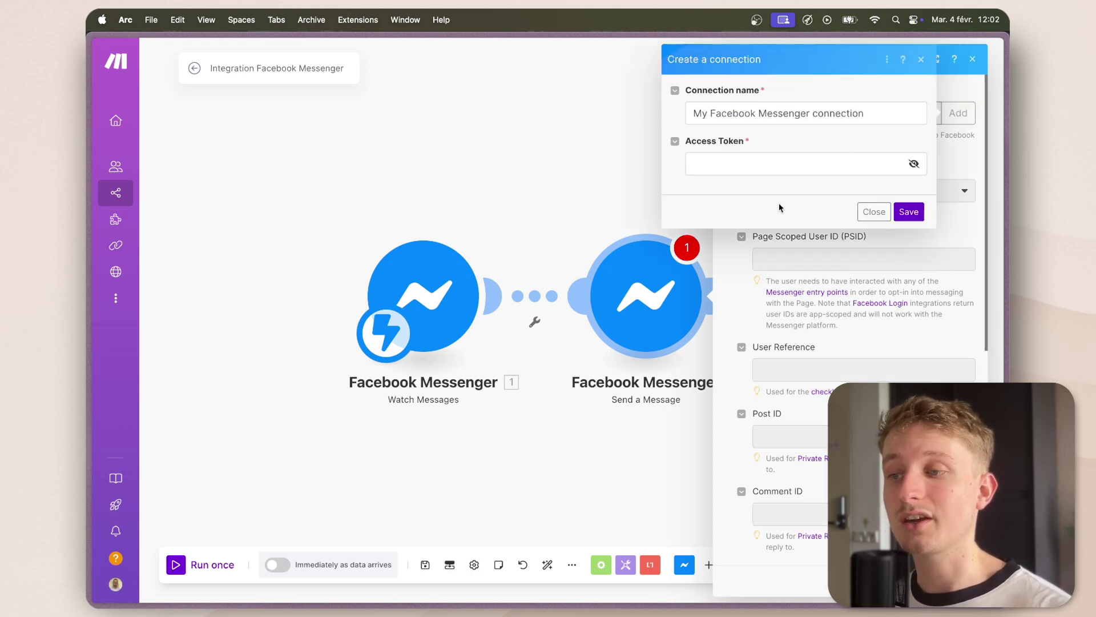
pyautogui.tripleClick(877, 110)
pyautogui.press('BackSpace')
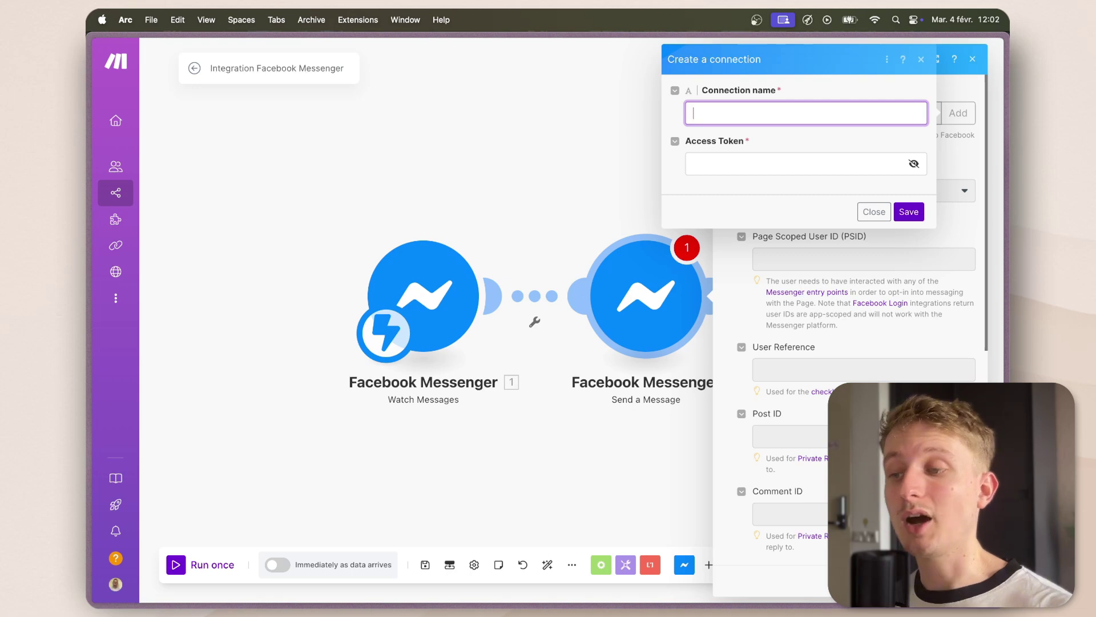
pyautogui.write('Page Smarter')
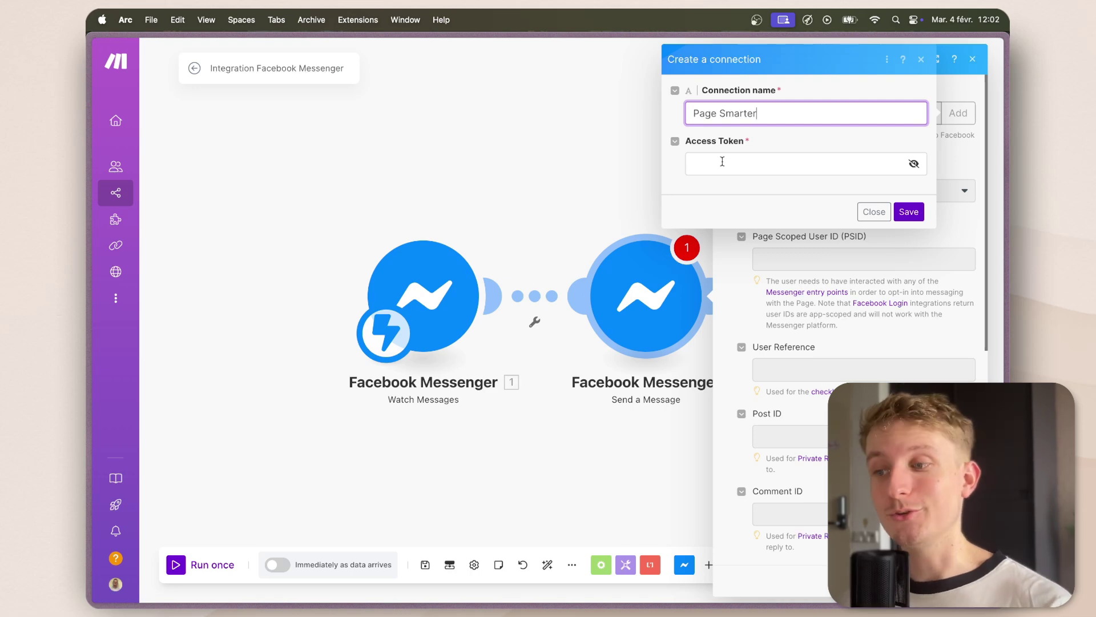
pyautogui.click(723, 162)
pyautogui.press('super+v')
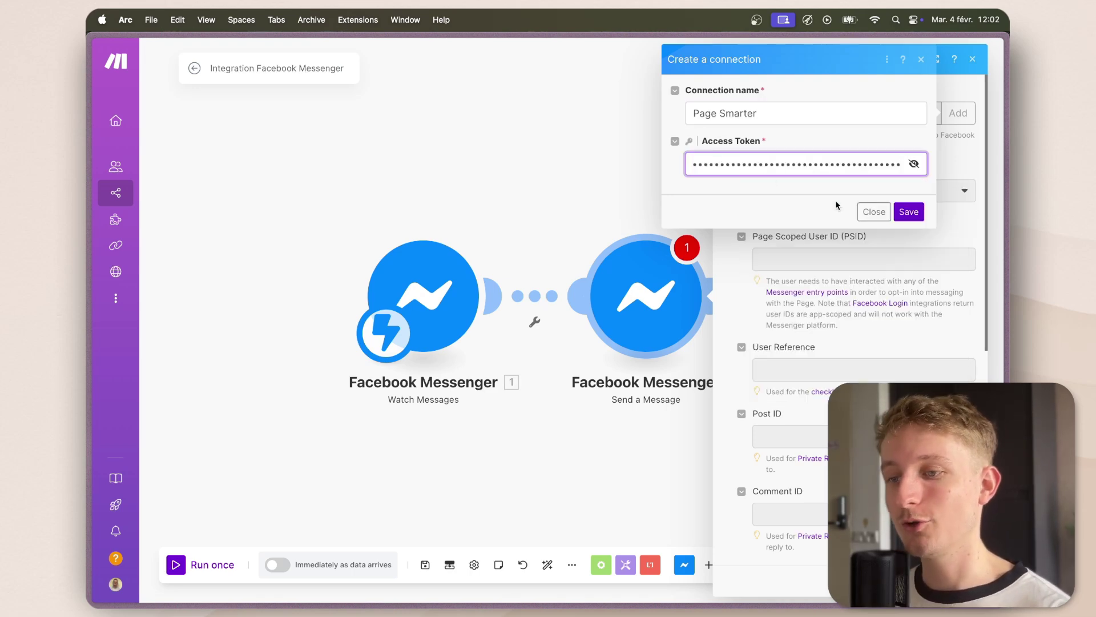
pyautogui.click(909, 212)
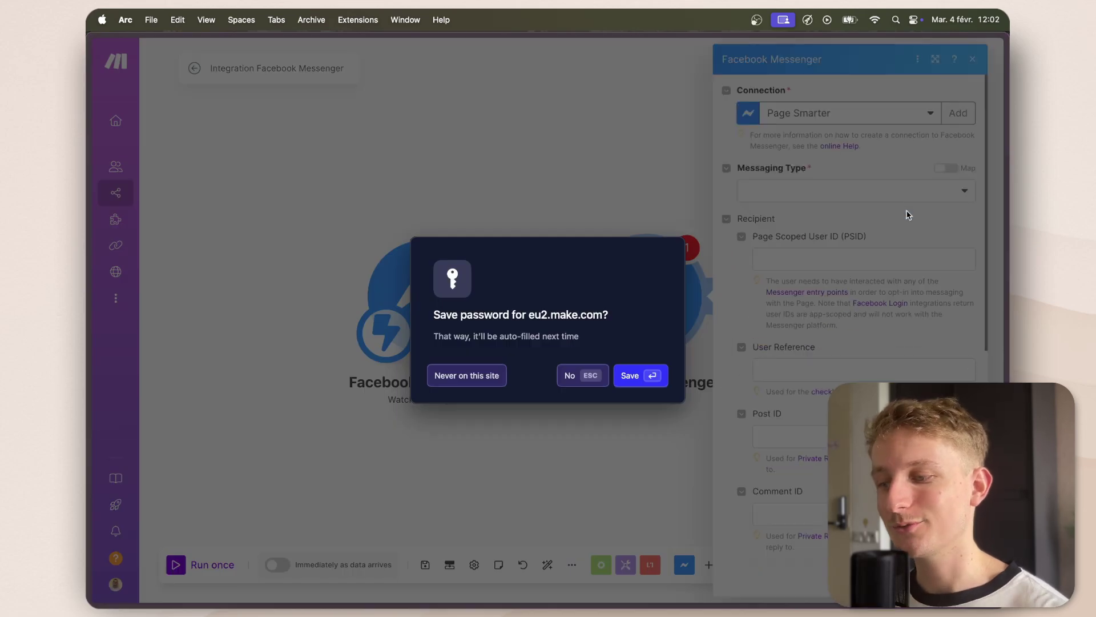
pyautogui.click(595, 372)
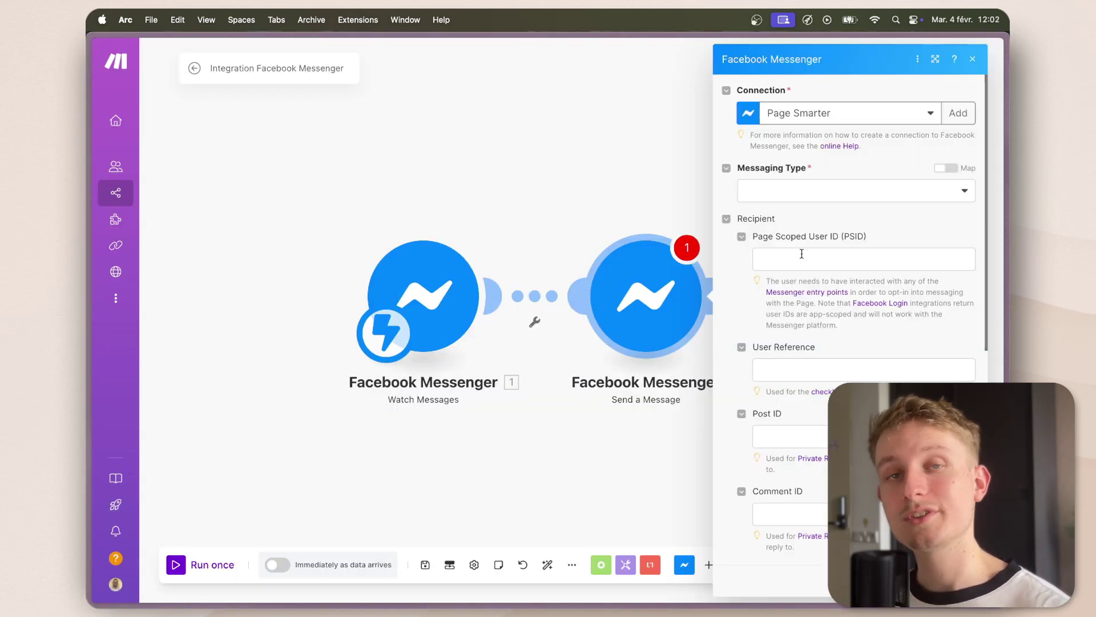
# Set the messaging type to Response and map the recipient's Page Scoped User ID to the trigger's Sender PSID.
pyautogui.click(803, 188)
pyautogui.click(807, 212)
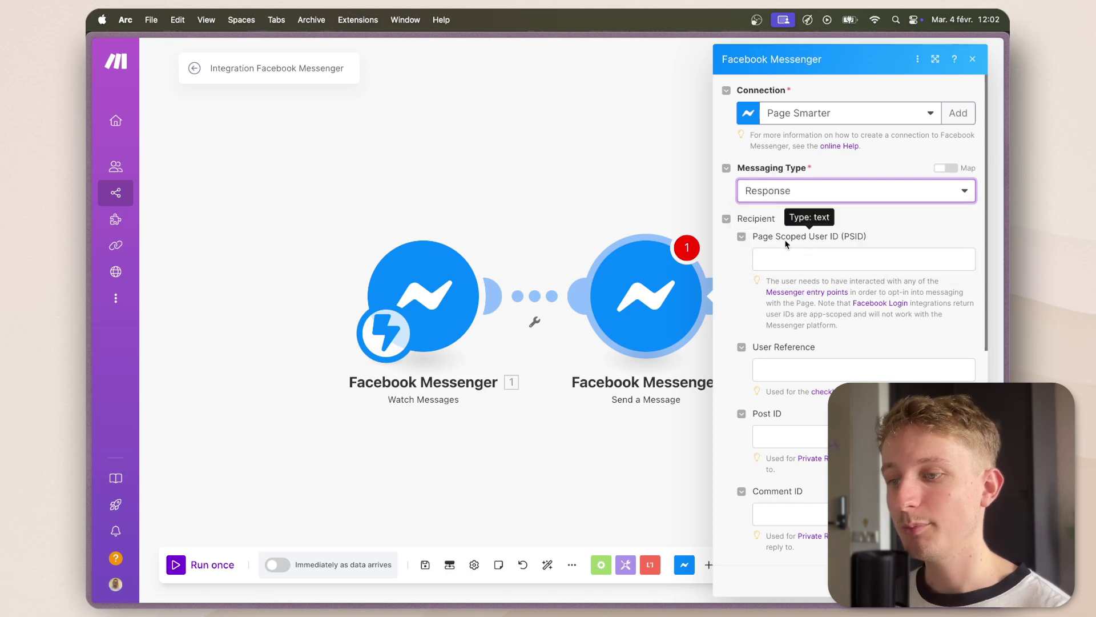
pyautogui.click(847, 258)
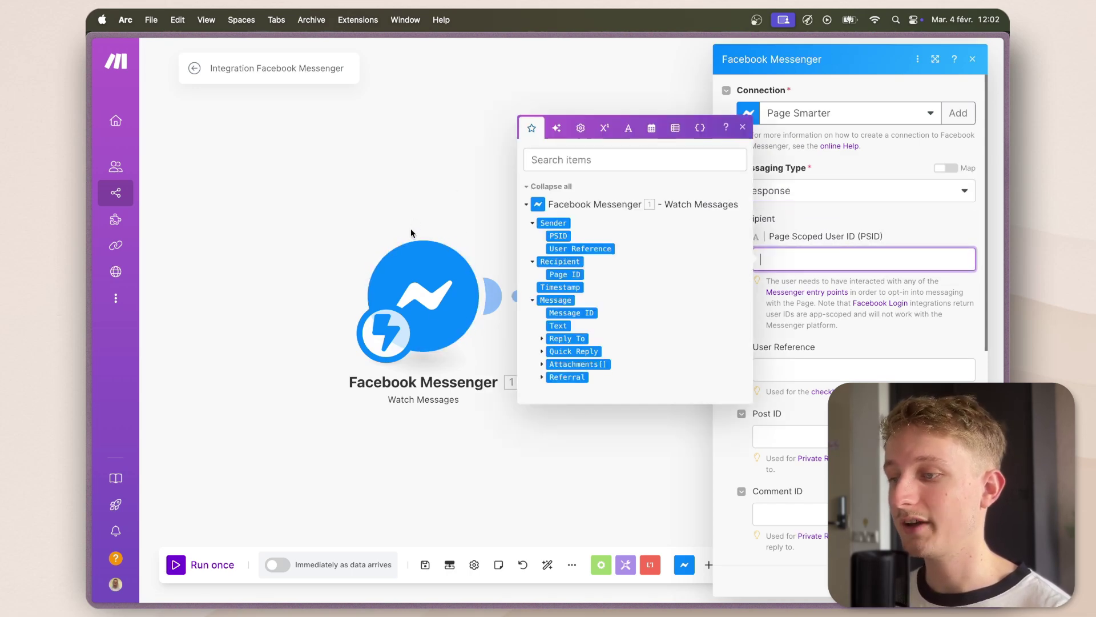
pyautogui.click(559, 235)
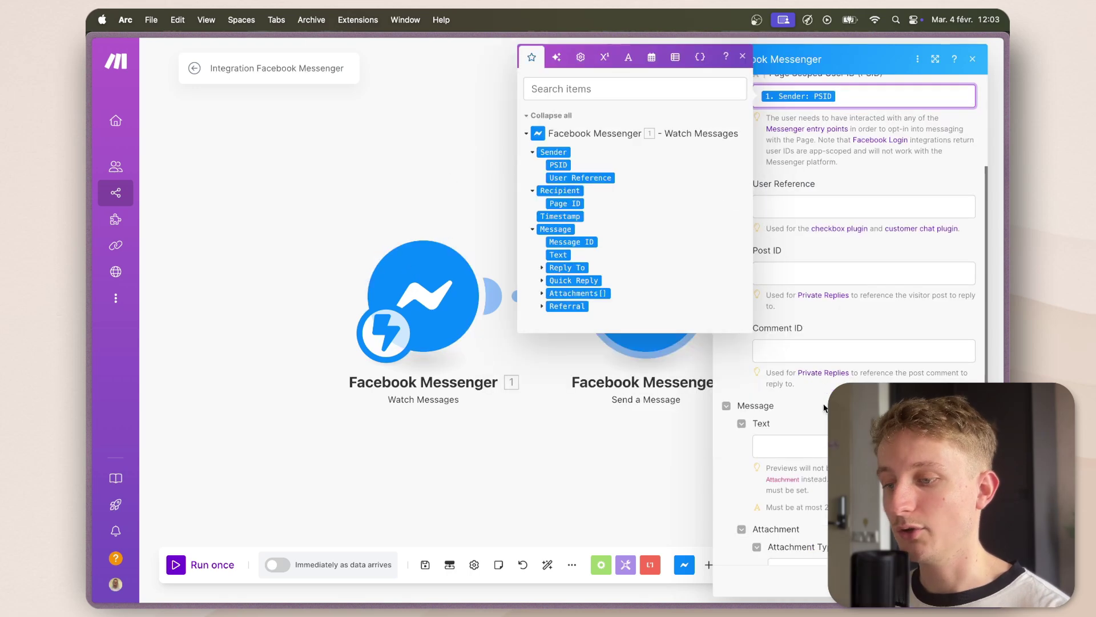
# Set the reply's message text to "Merci pour votre message." and save the Send a Message module.
pyautogui.scroll(-5, 797, 453)
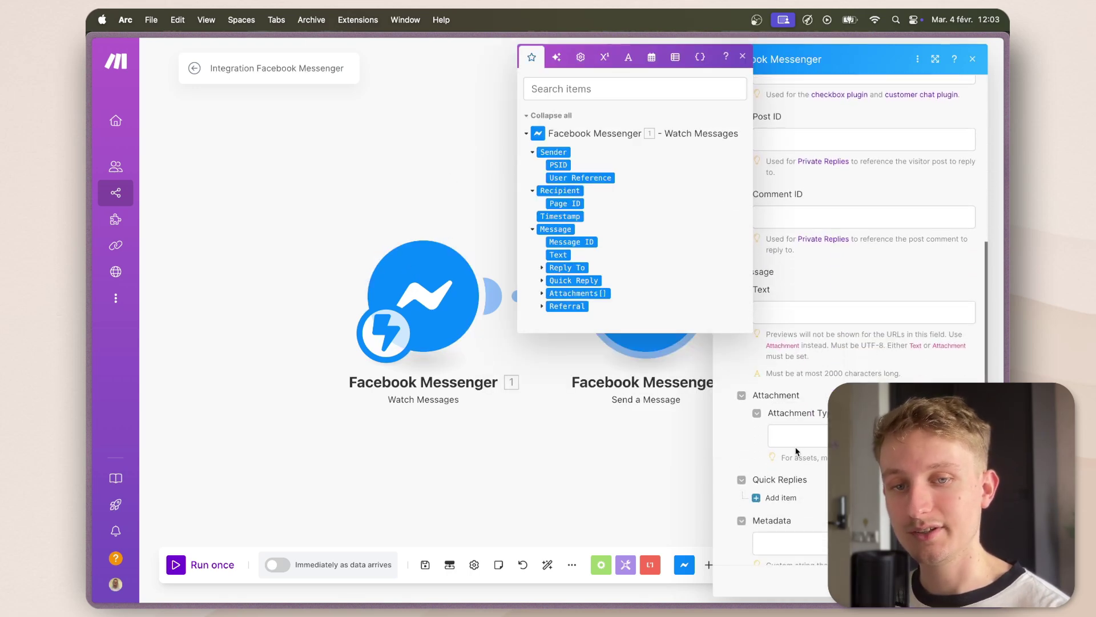
pyautogui.click(780, 315)
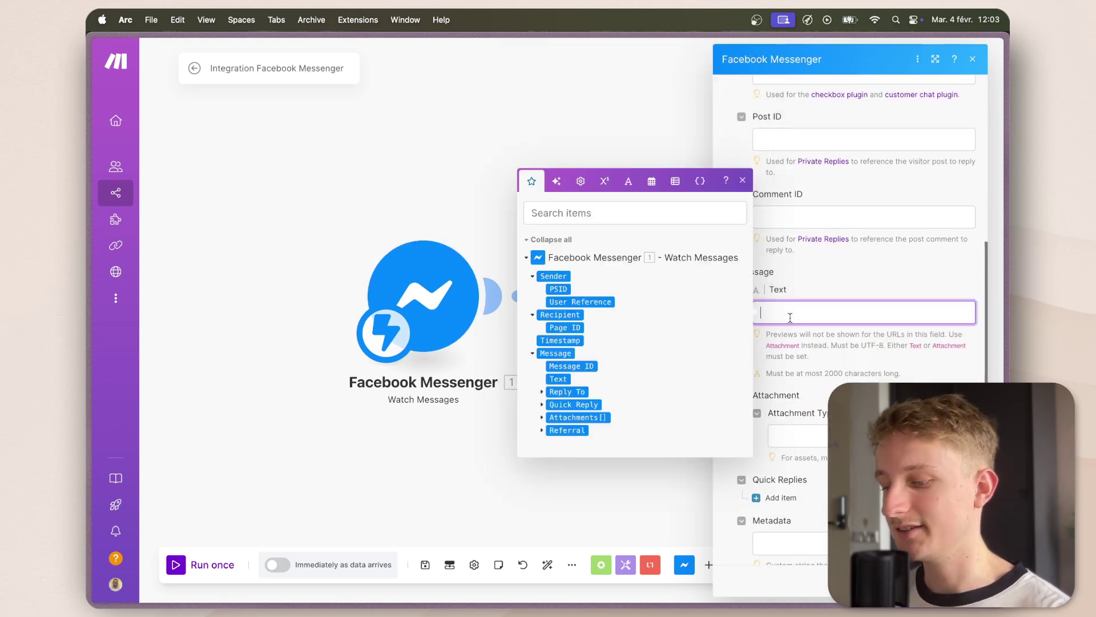
pyautogui.write('Merci pour')
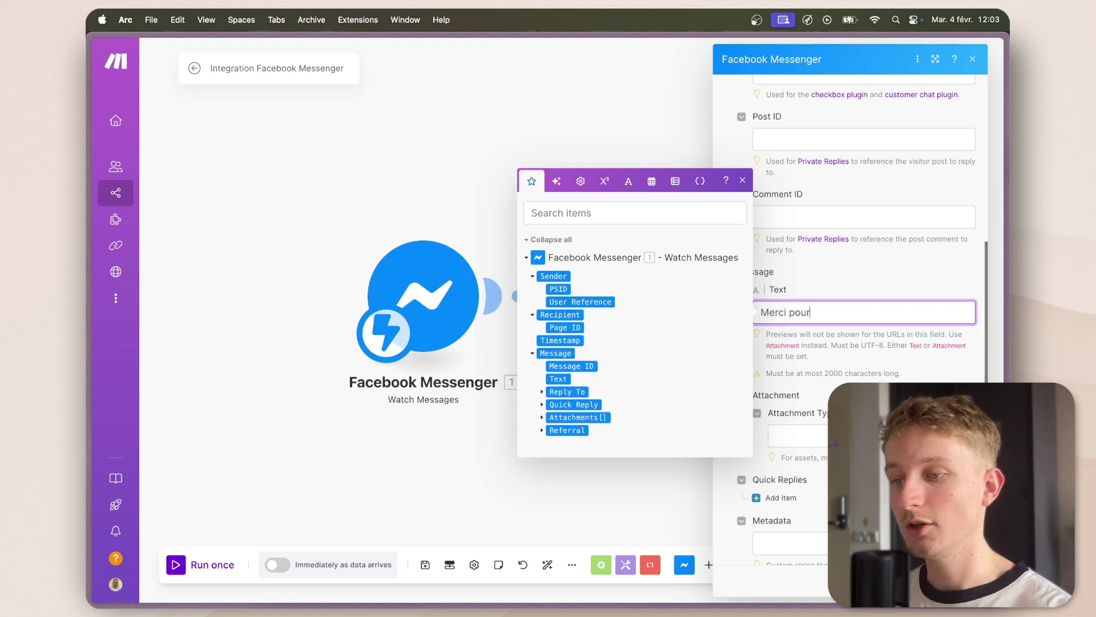
pyautogui.write(' votre message.')
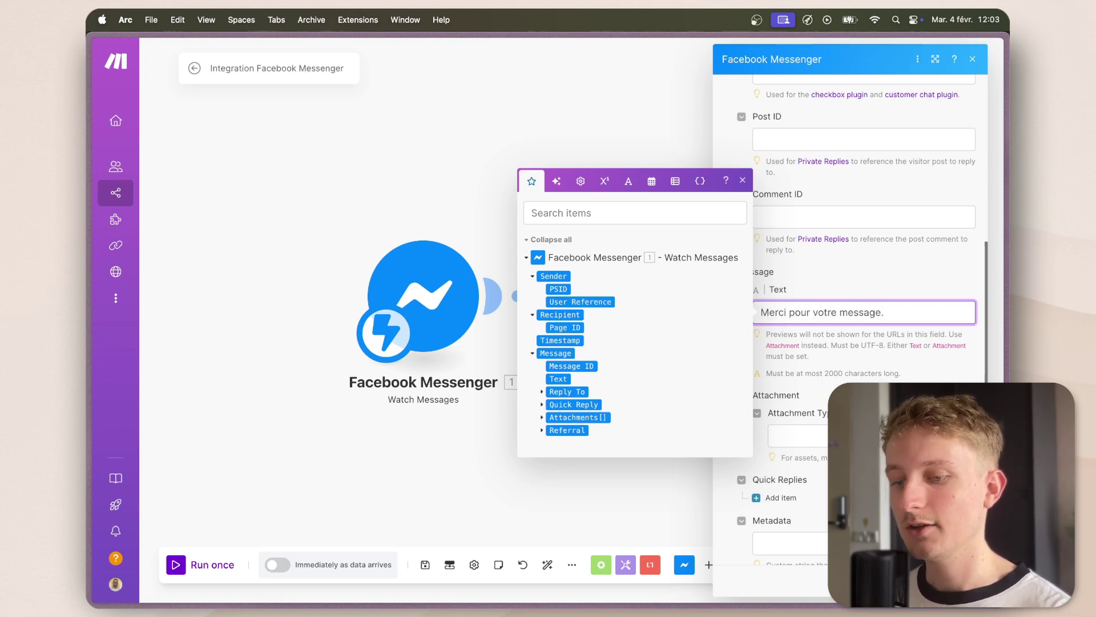
pyautogui.click(964, 580)
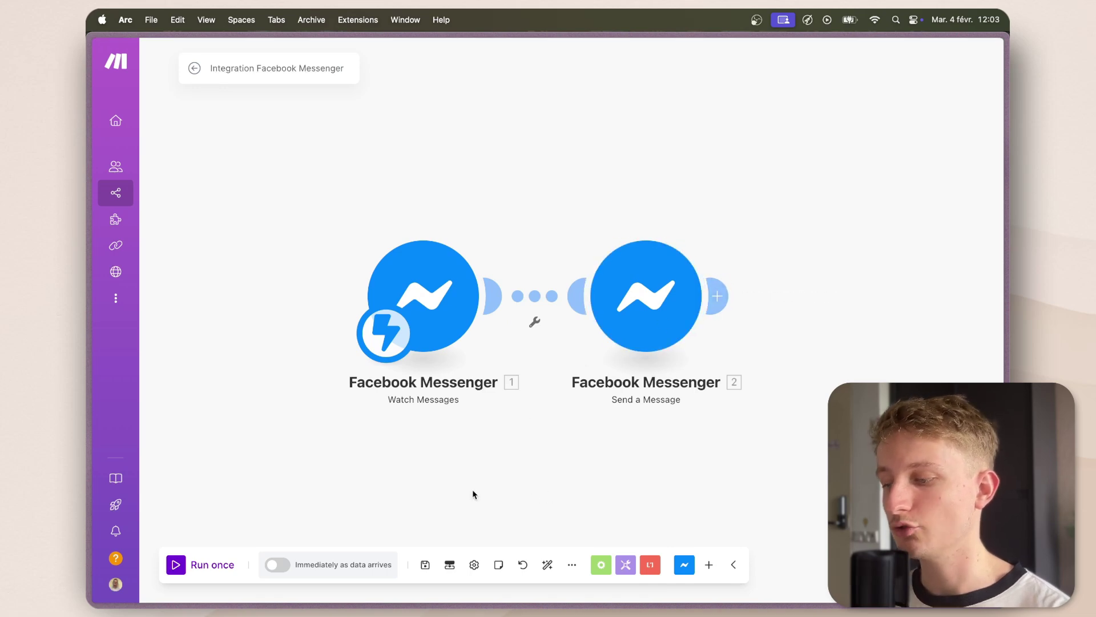
# Save the scenario and activate it with its schedule set to run Immediately.
pyautogui.click(424, 566)
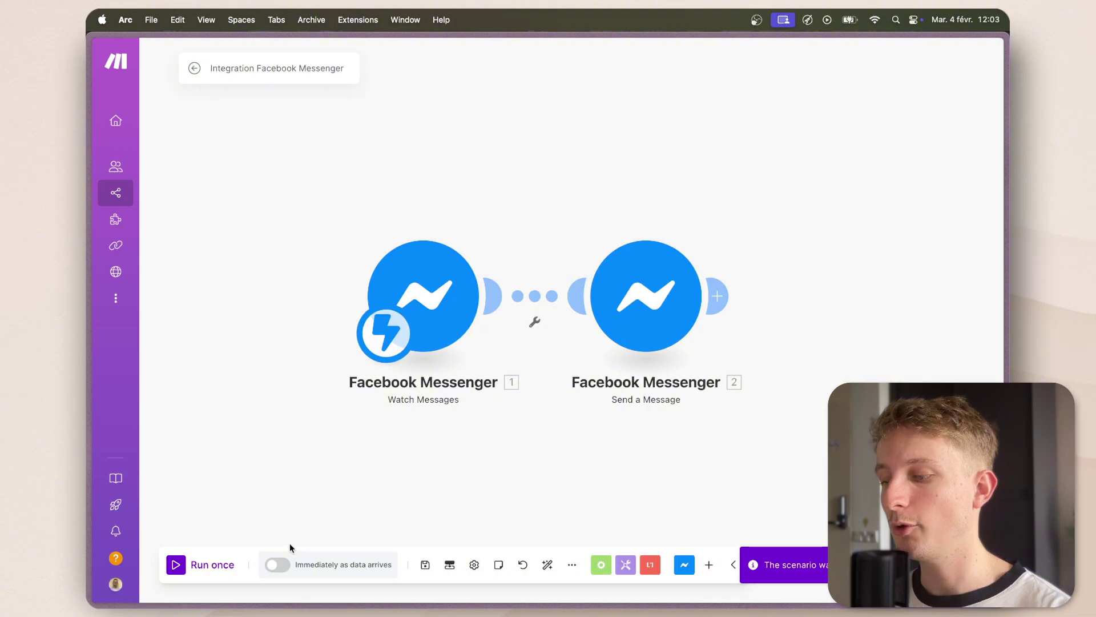
pyautogui.click(278, 566)
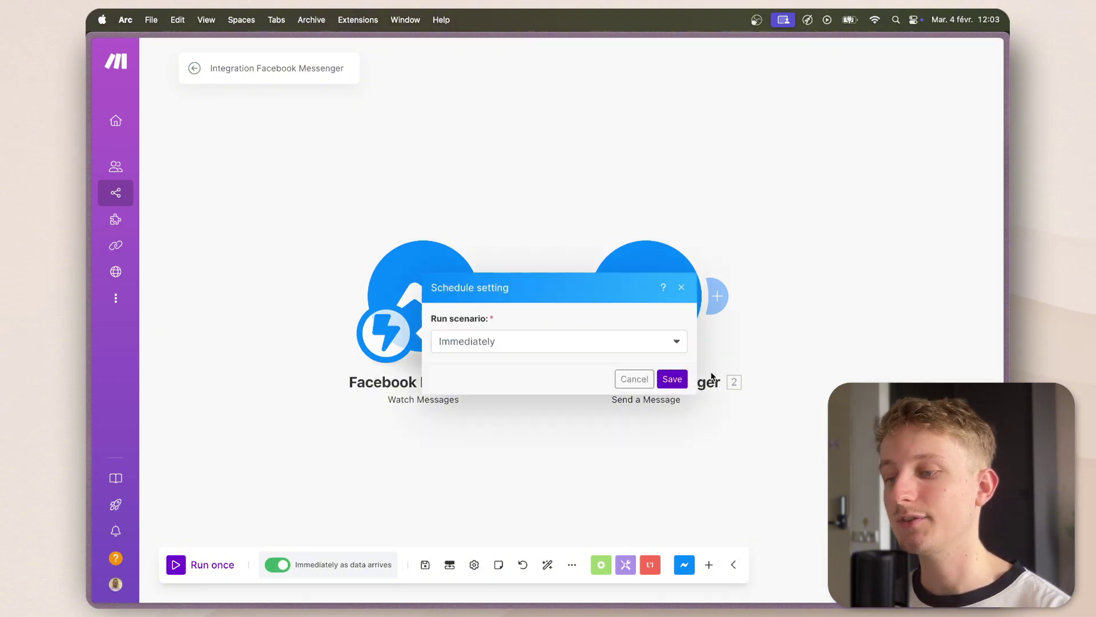
pyautogui.click(673, 378)
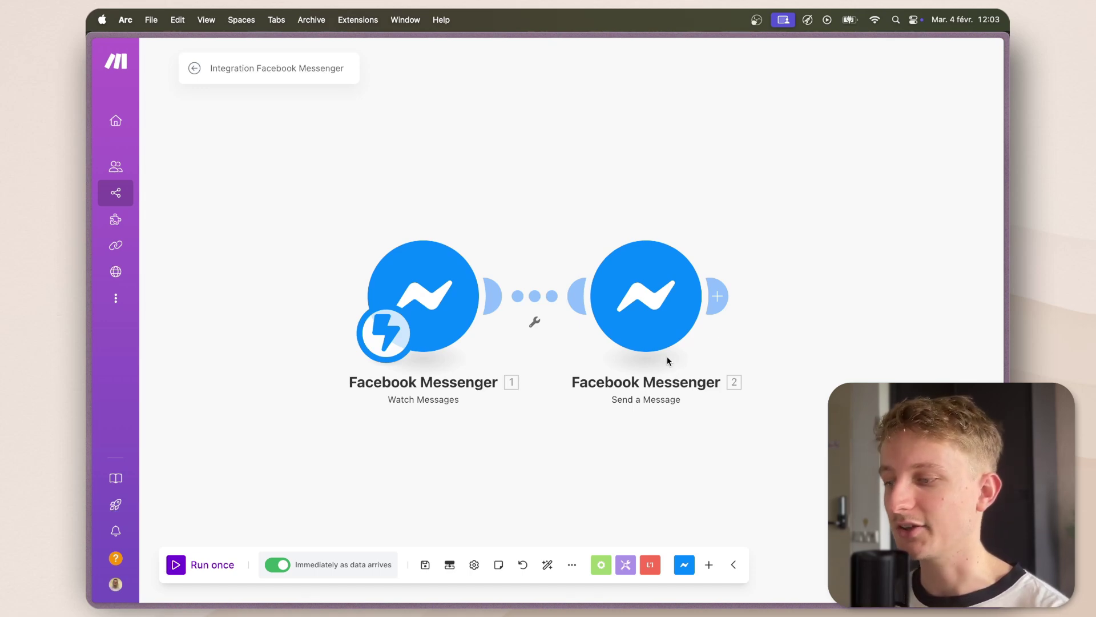
# Switch to the Smarter than You Facebook Page and send it the test message "Hello".
pyautogui.moveTo(95, 313)
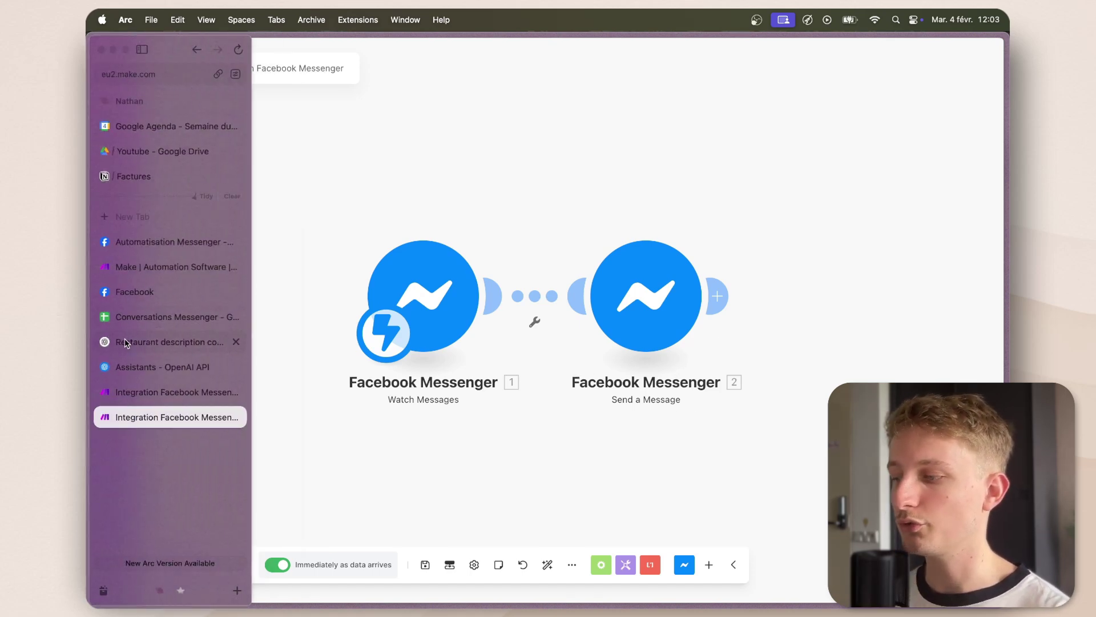
pyautogui.click(165, 313)
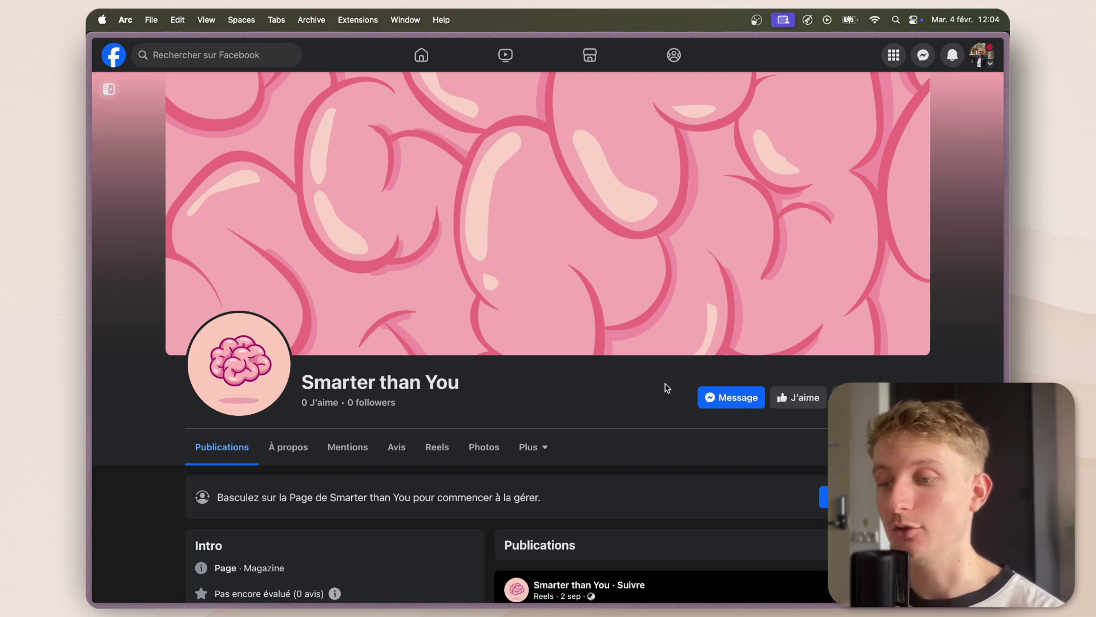
pyautogui.click(724, 404)
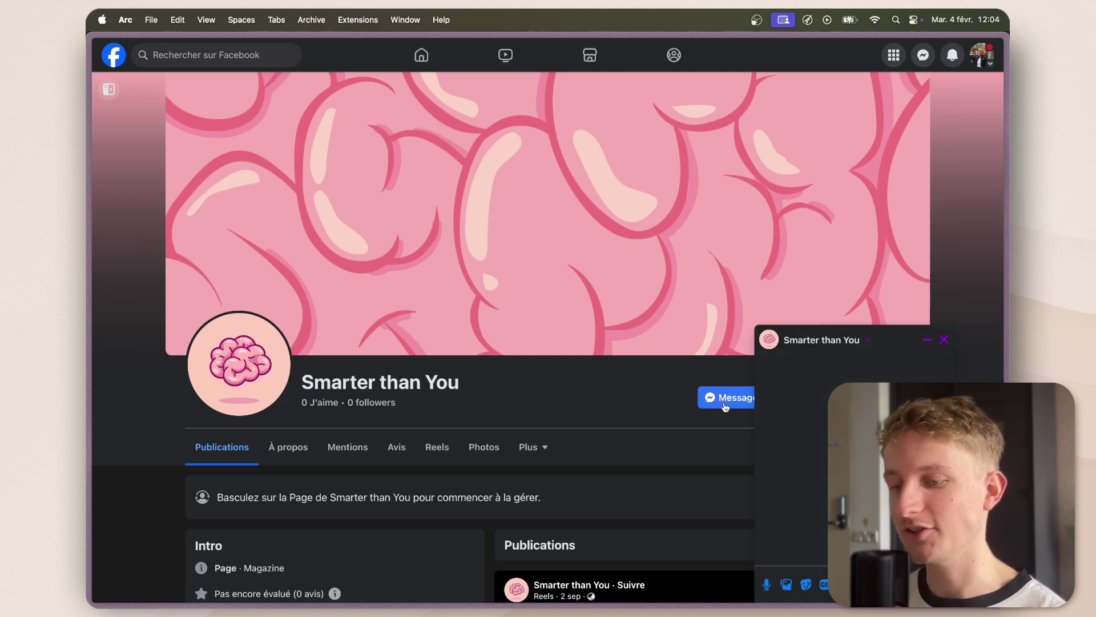
pyautogui.write('Hello')
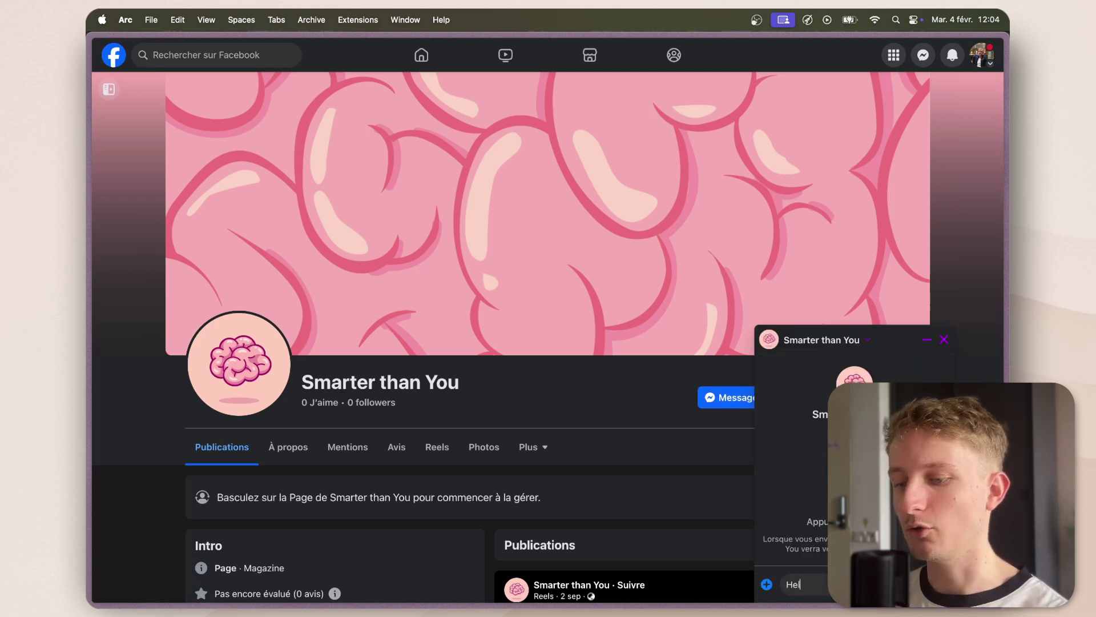
pyautogui.press('Return')
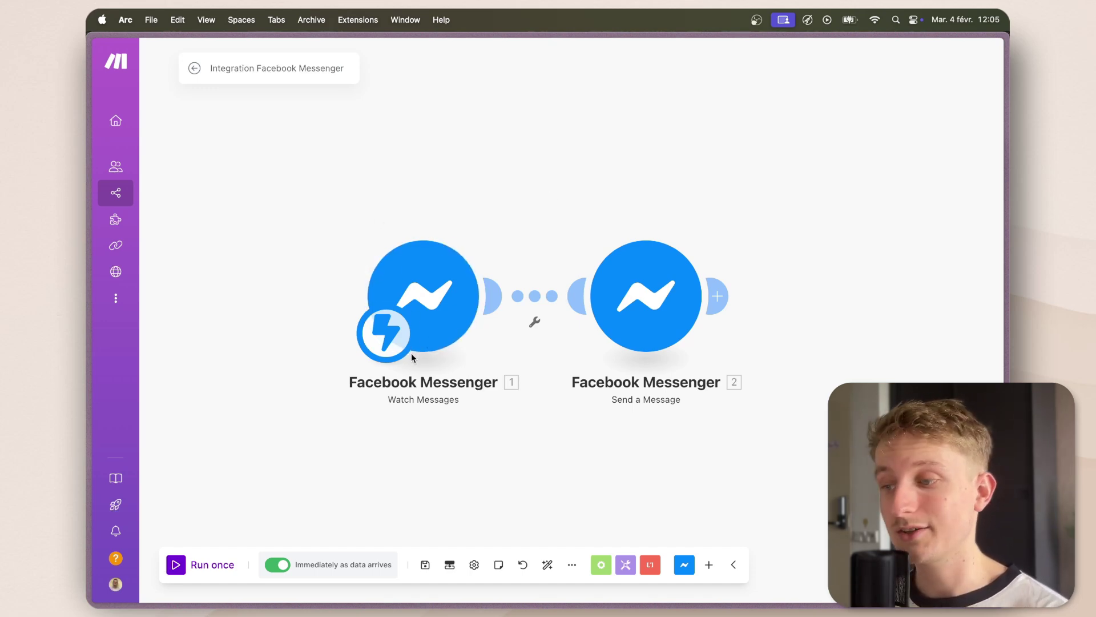
# Move the Watch Messages trigger farther from the Send a Message module to make room between them.
pyautogui.click(641, 286)
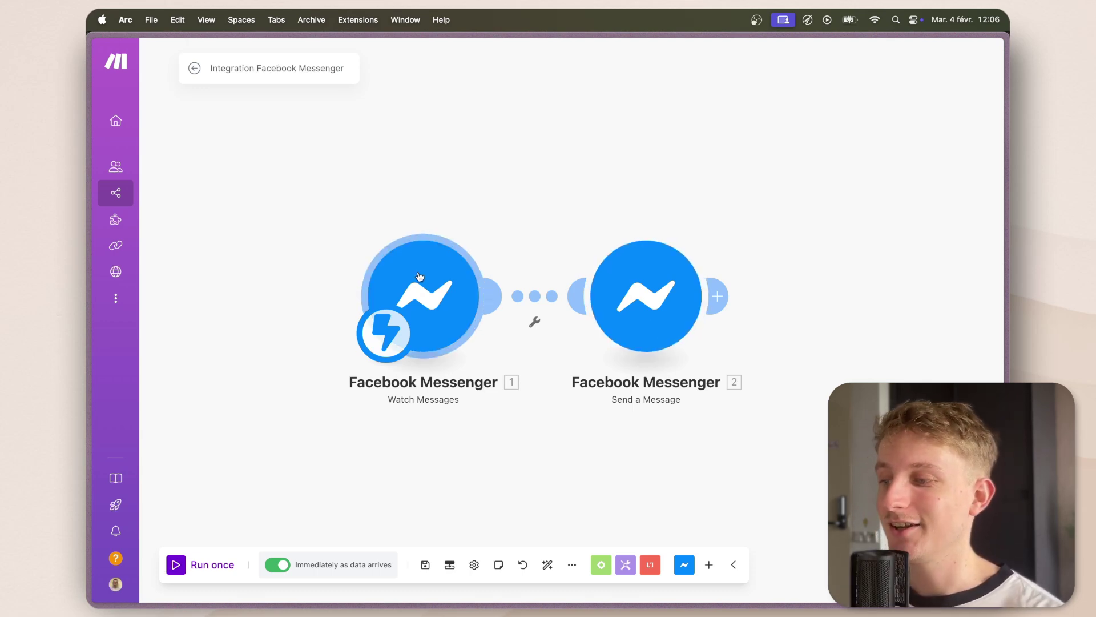
pyautogui.moveTo(438, 290); pyautogui.dragTo(288, 287)
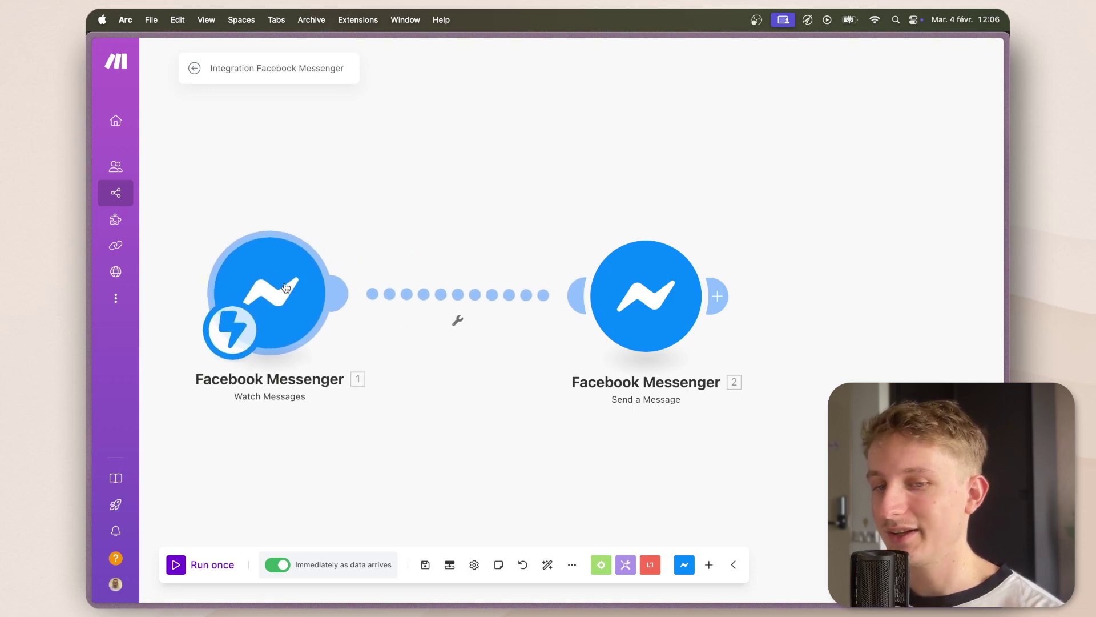
pyautogui.moveTo(443, 415); pyautogui.dragTo(486, 417)
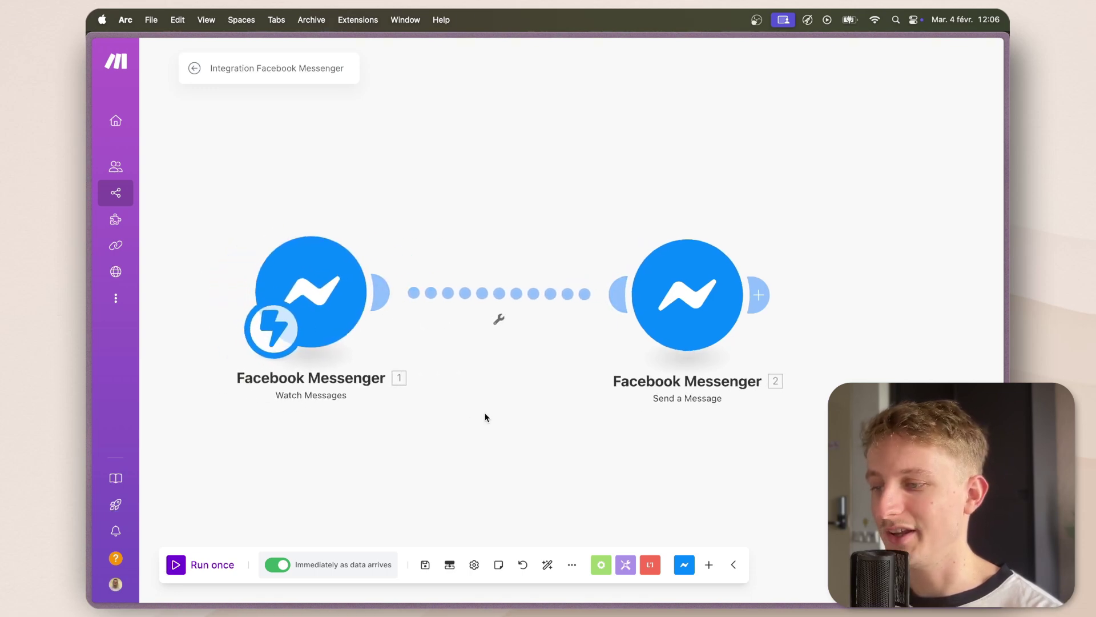
# Insert an OpenAI "Message an Assistant" module between the Watch Messages and Send a Message modules.
pyautogui.click(499, 319)
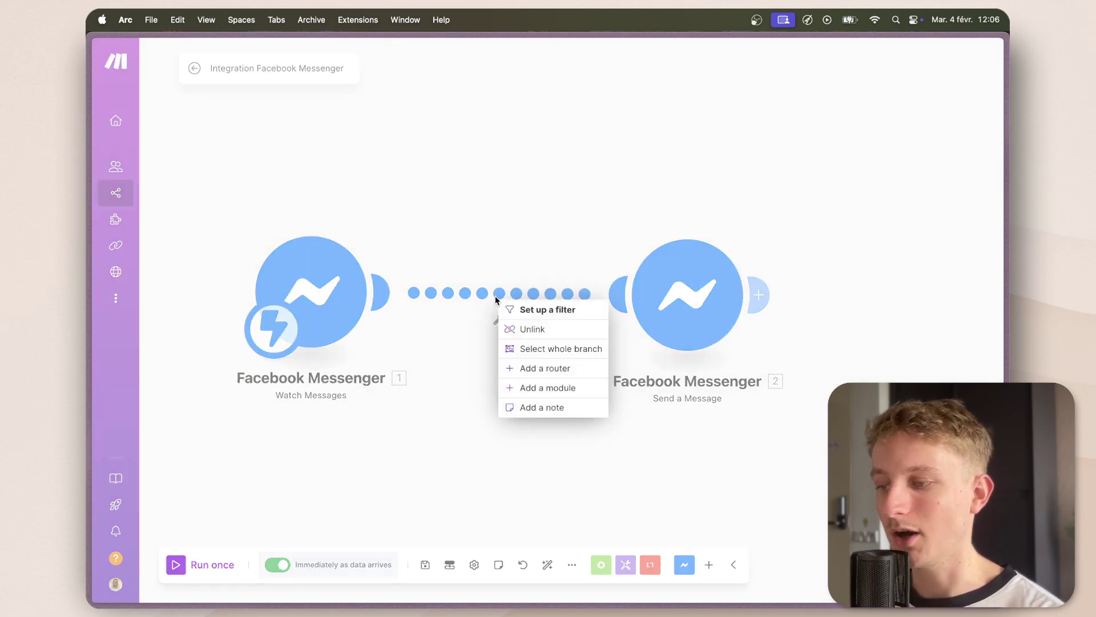
pyautogui.click(543, 387)
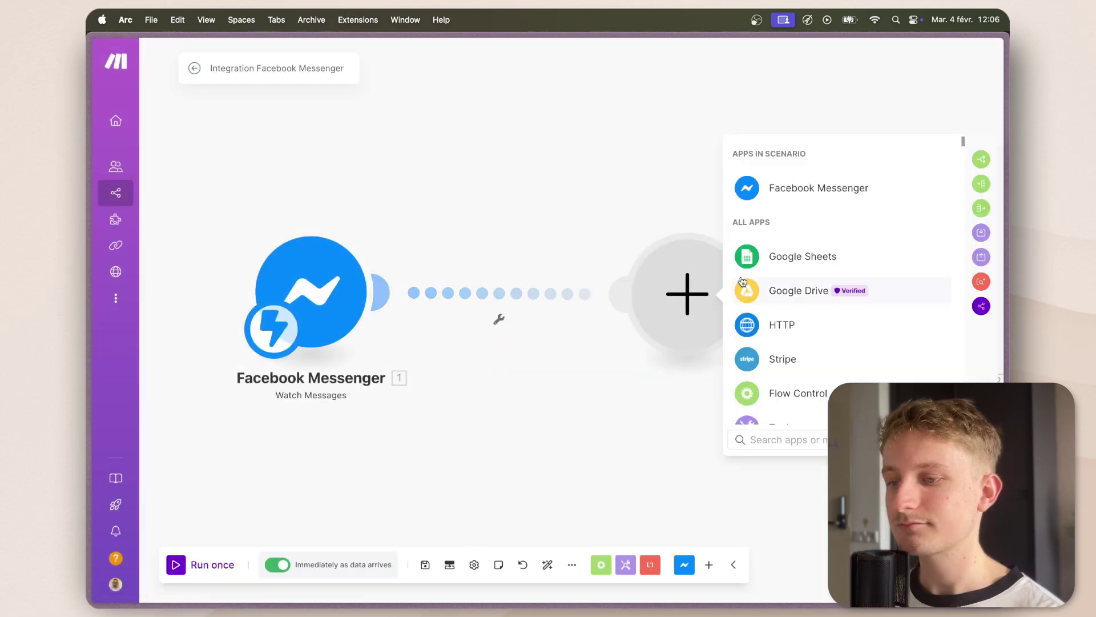
pyautogui.scroll(-3, 776, 335)
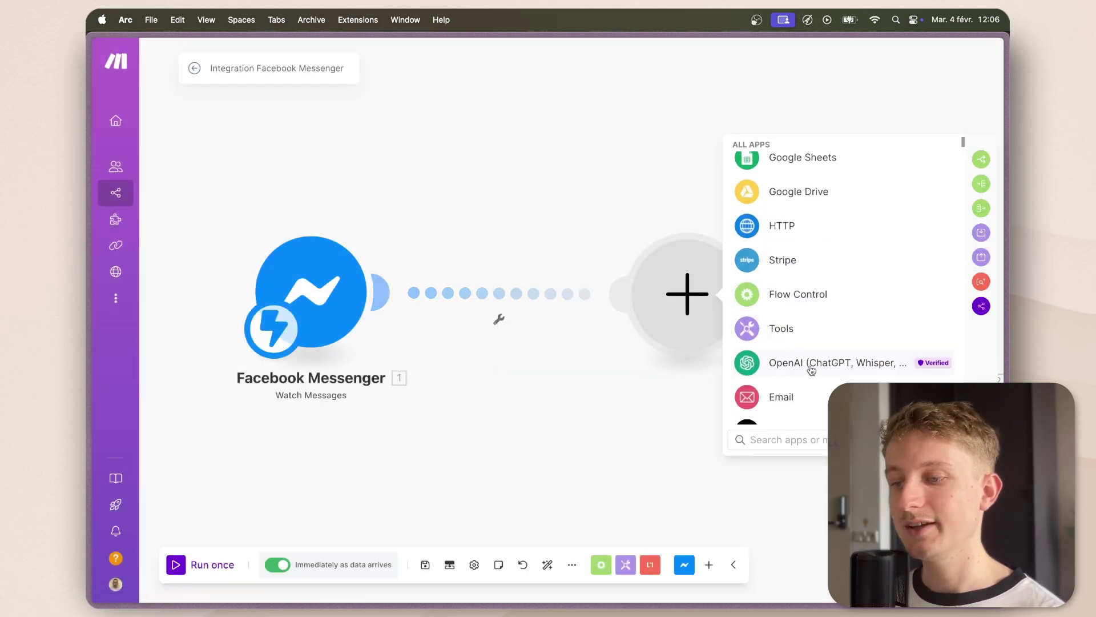
pyautogui.moveTo(545, 496); pyautogui.dragTo(227, 491)
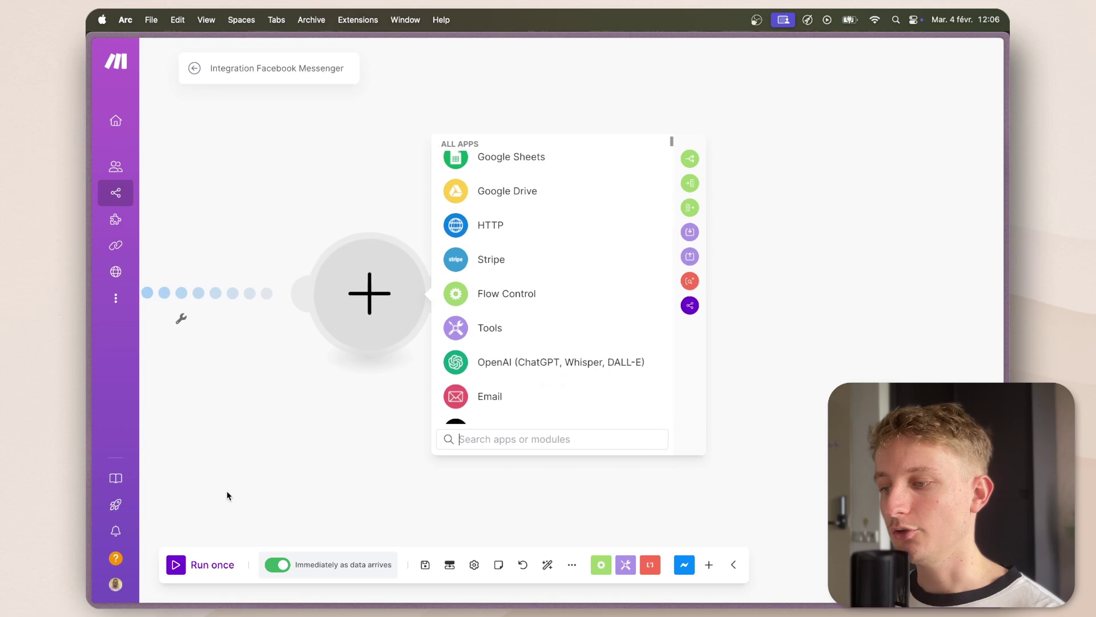
pyautogui.write('openai')
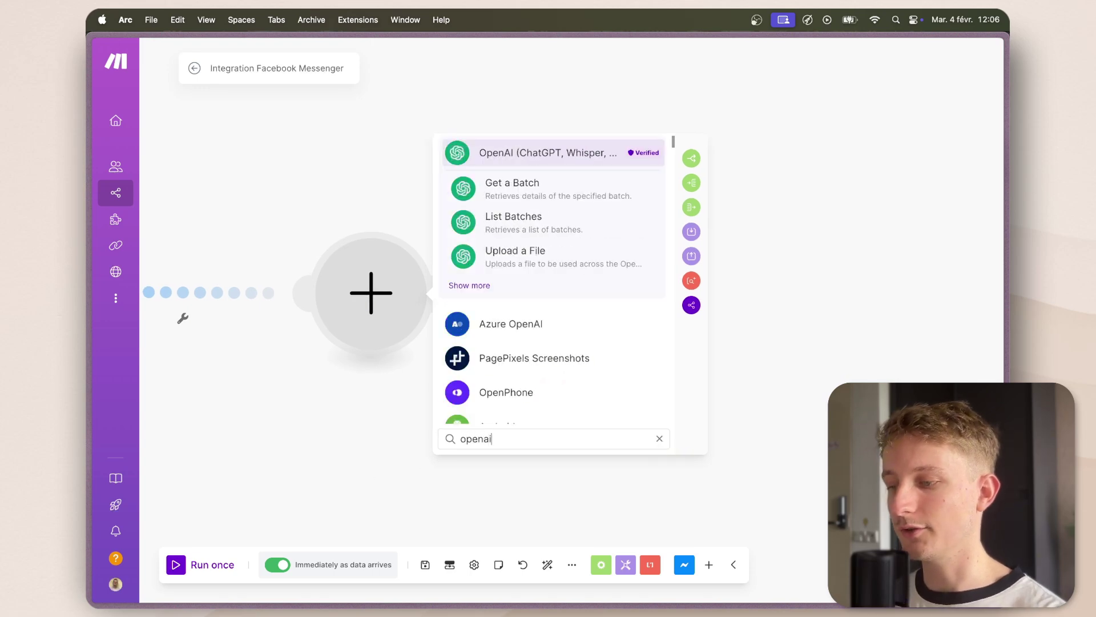
pyautogui.click(529, 152)
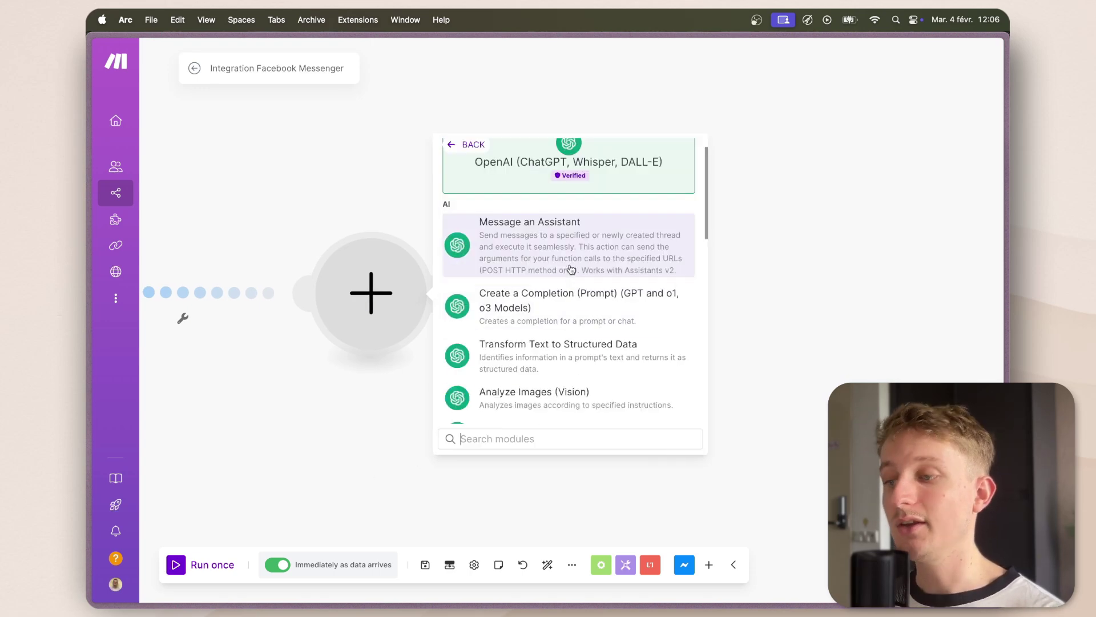
pyautogui.click(552, 242)
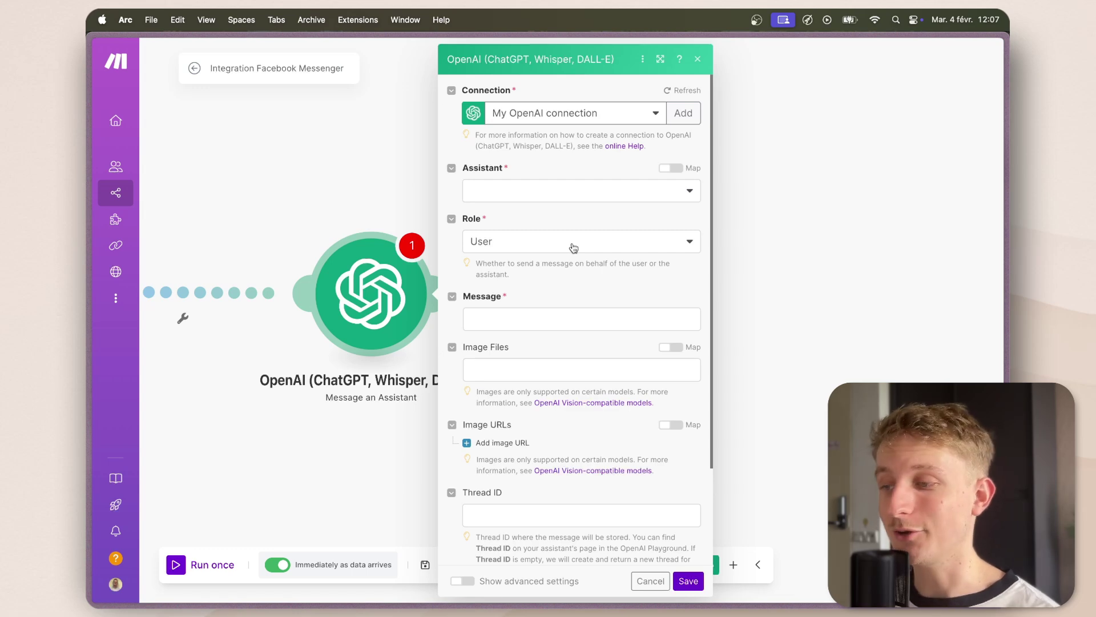
# Search for "openai api" in a new browser tab and open the Assistants page of the OpenAI platform dashboard.
pyautogui.click(544, 189)
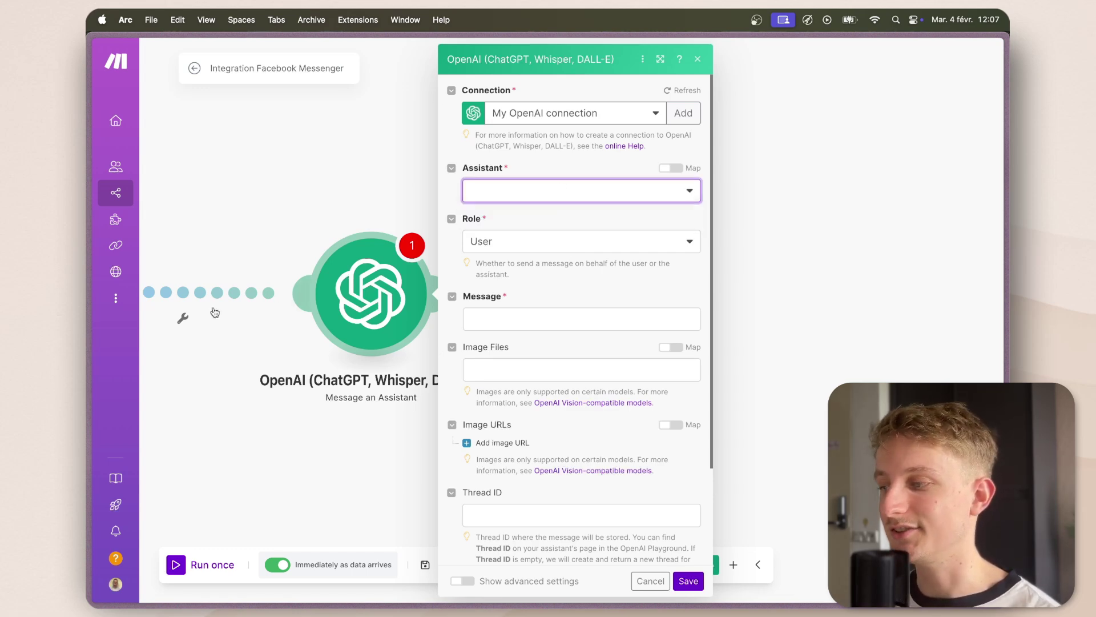
pyautogui.moveTo(87, 308)
pyautogui.press('super+t')
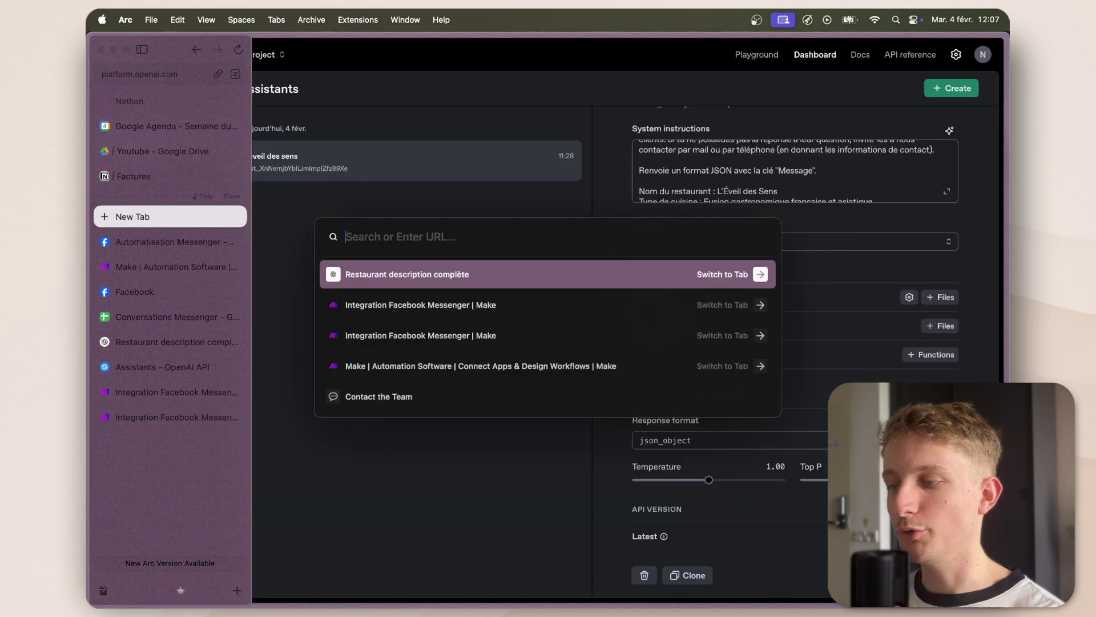
pyautogui.write('o')
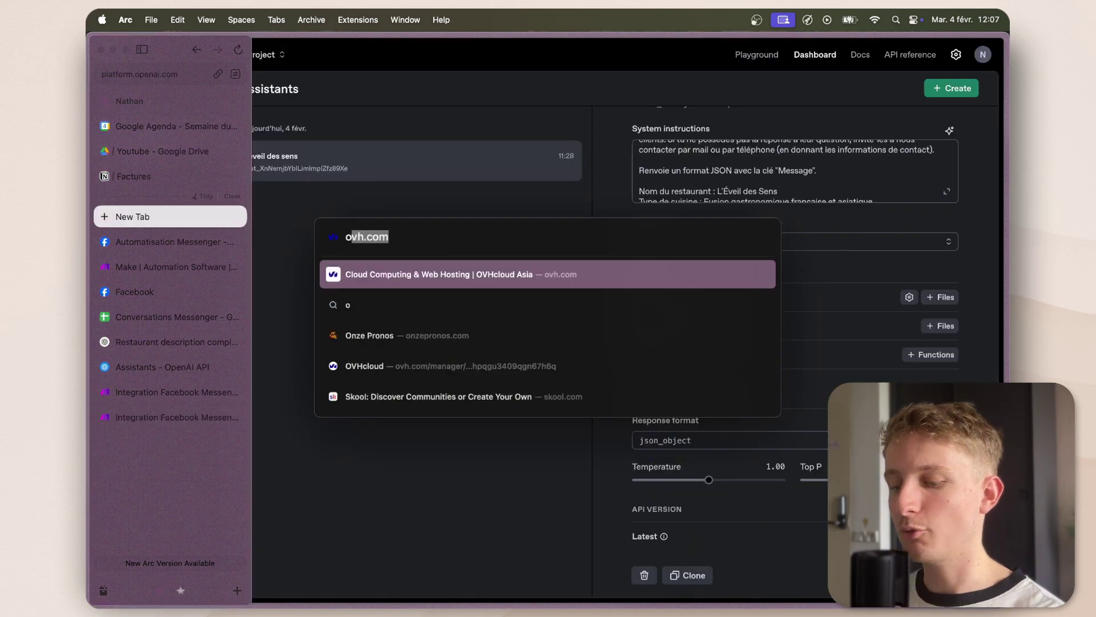
pyautogui.write('penai api')
pyautogui.press('Return')
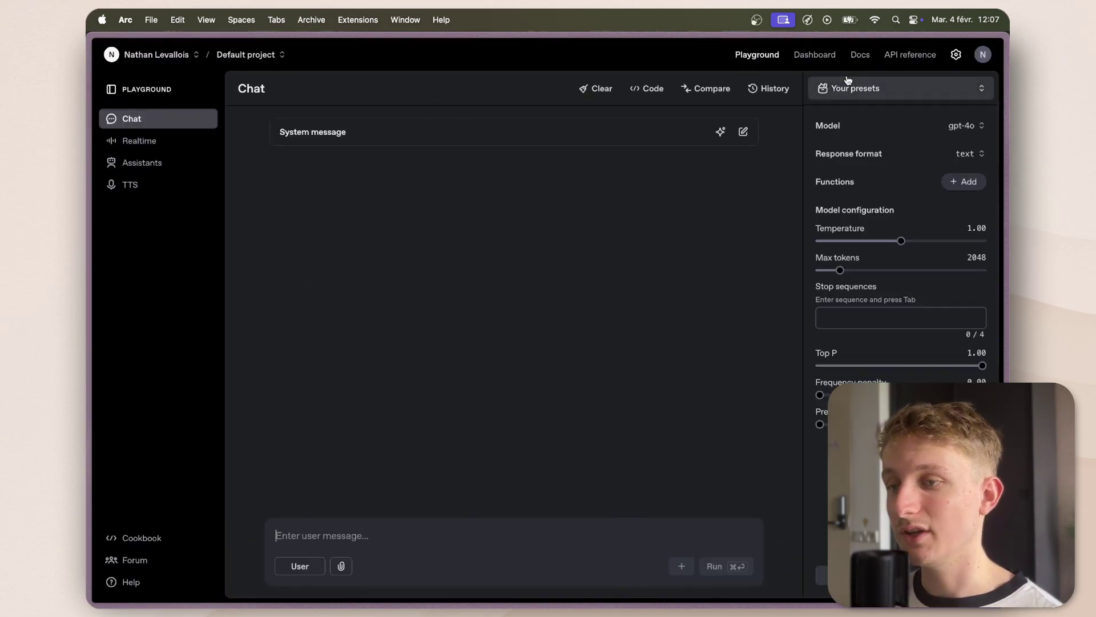
pyautogui.click(827, 53)
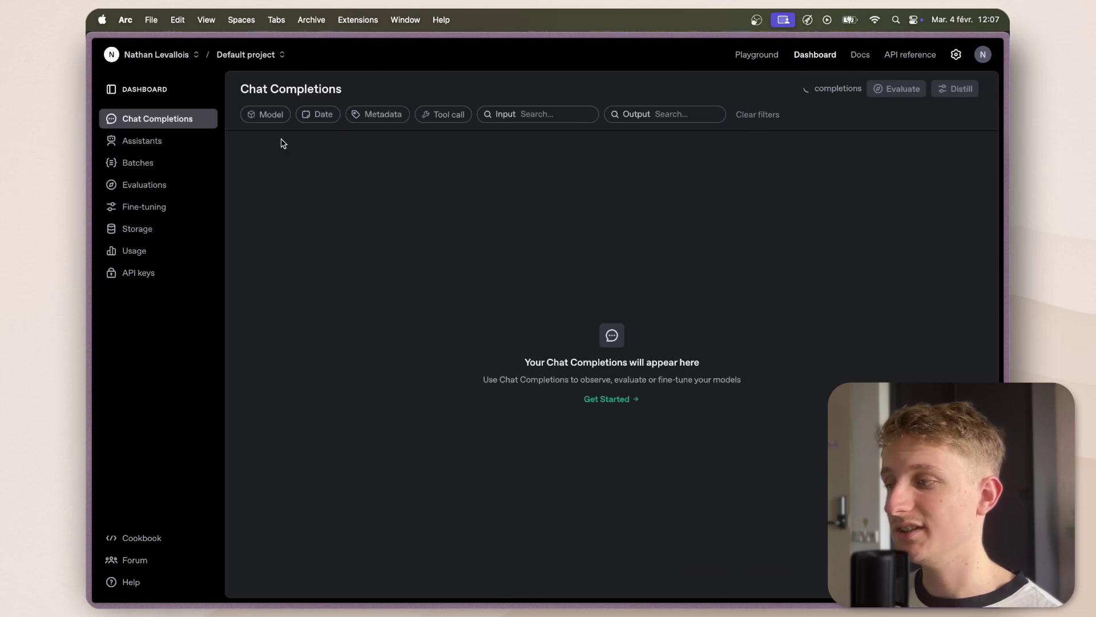
pyautogui.click(142, 142)
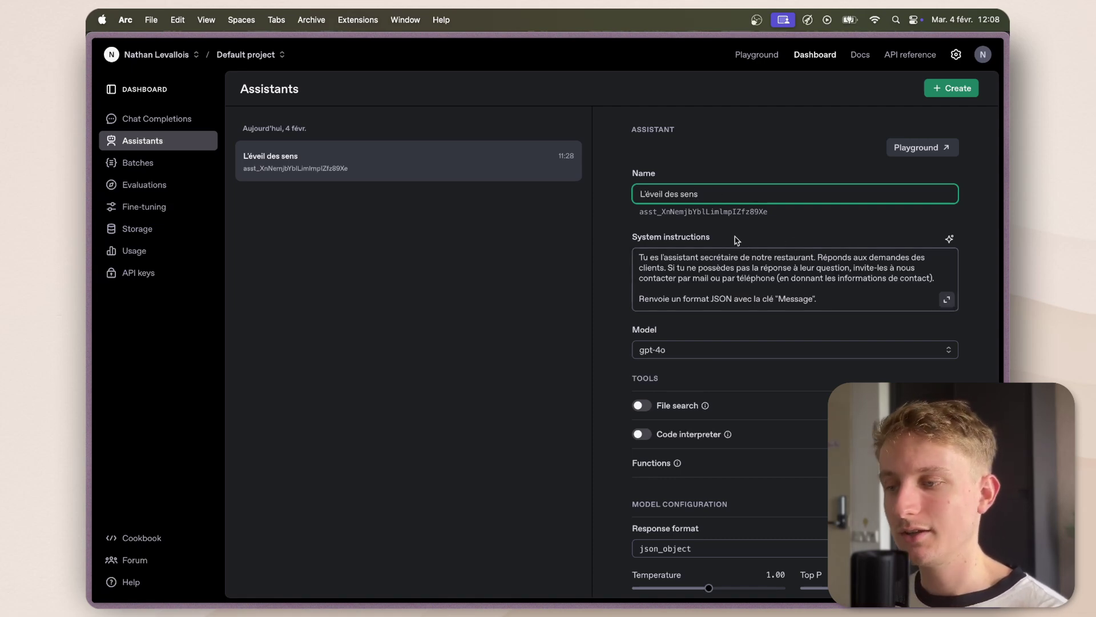
# Examine the "L'éveil des sens" assistant's name and full system instructions, including its role, contact fallback and JSON "Message" key.
pyautogui.moveTo(703, 195); pyautogui.dragTo(631, 198)
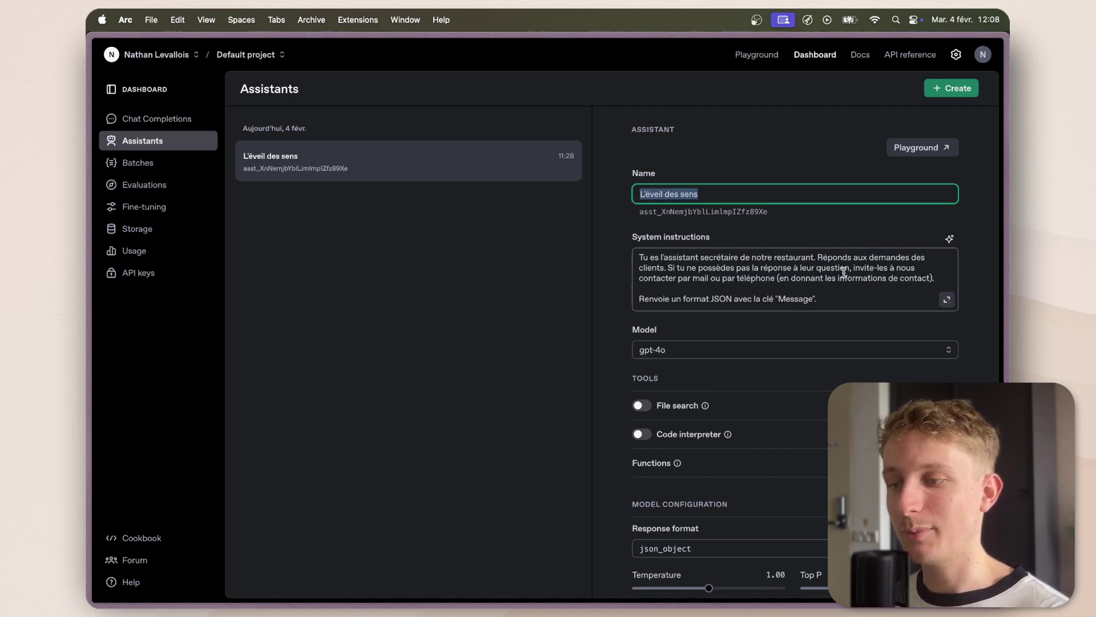
pyautogui.click(946, 299)
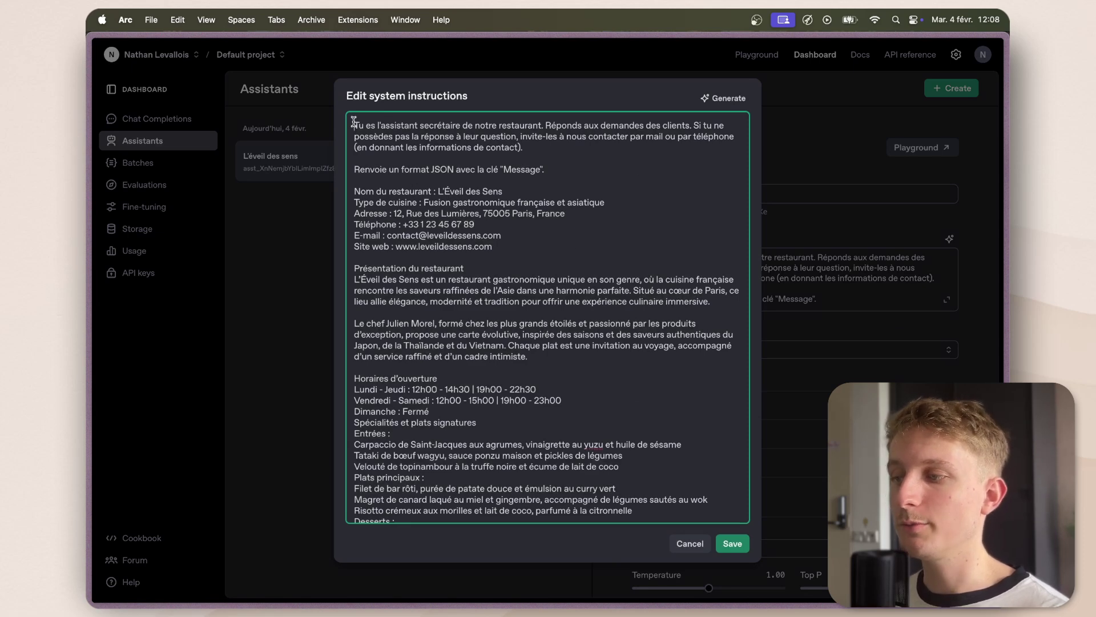
pyautogui.moveTo(355, 123); pyautogui.dragTo(541, 129)
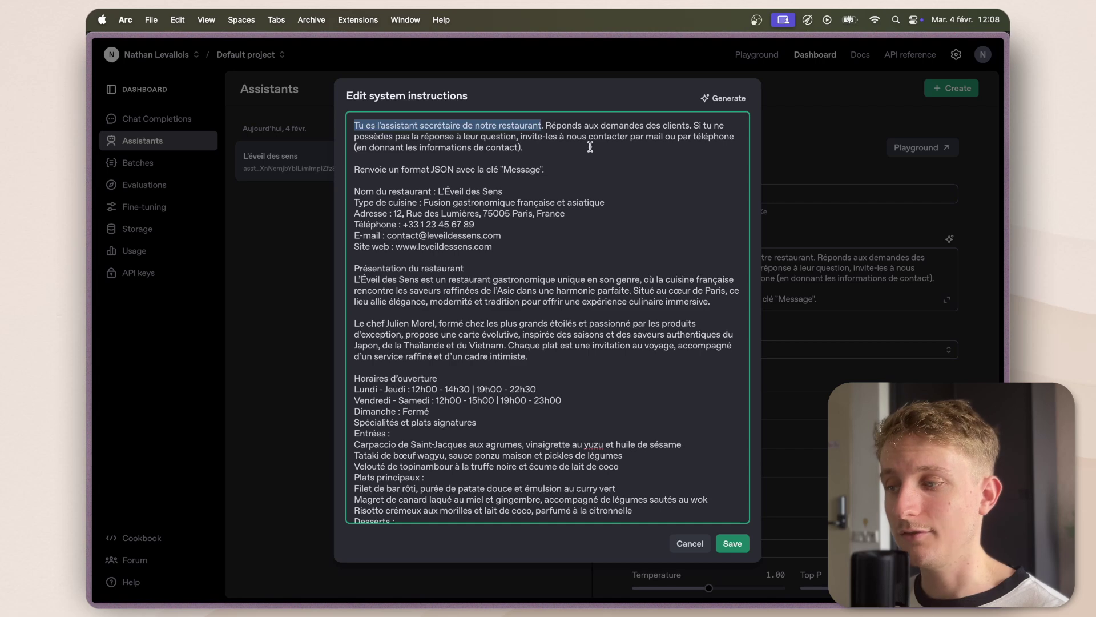
pyautogui.moveTo(523, 148); pyautogui.dragTo(352, 148)
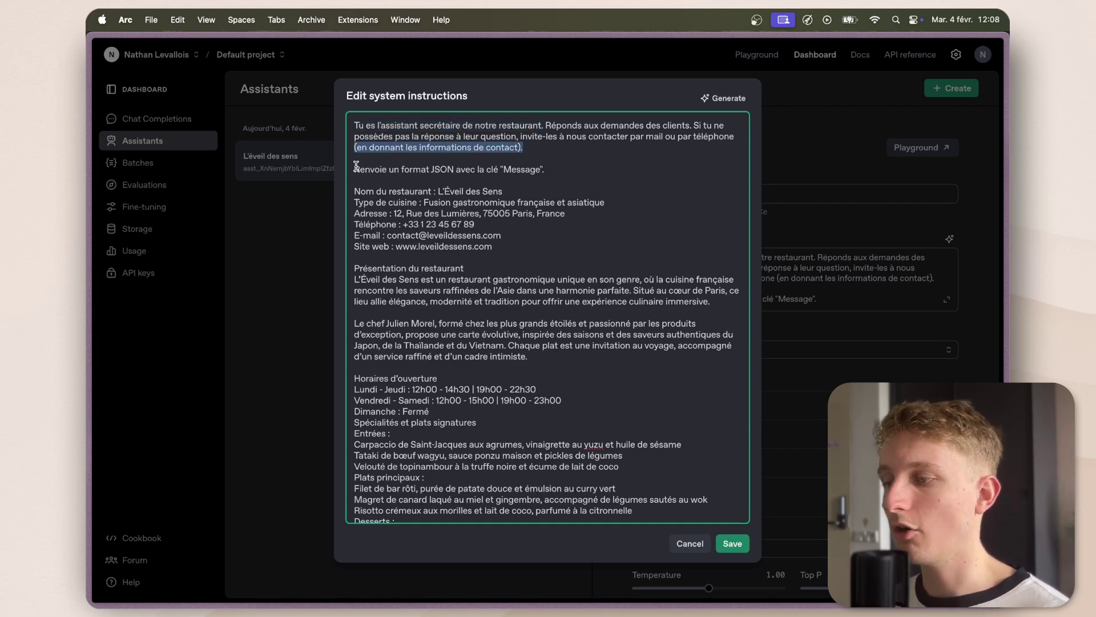
pyautogui.moveTo(354, 169); pyautogui.dragTo(557, 172)
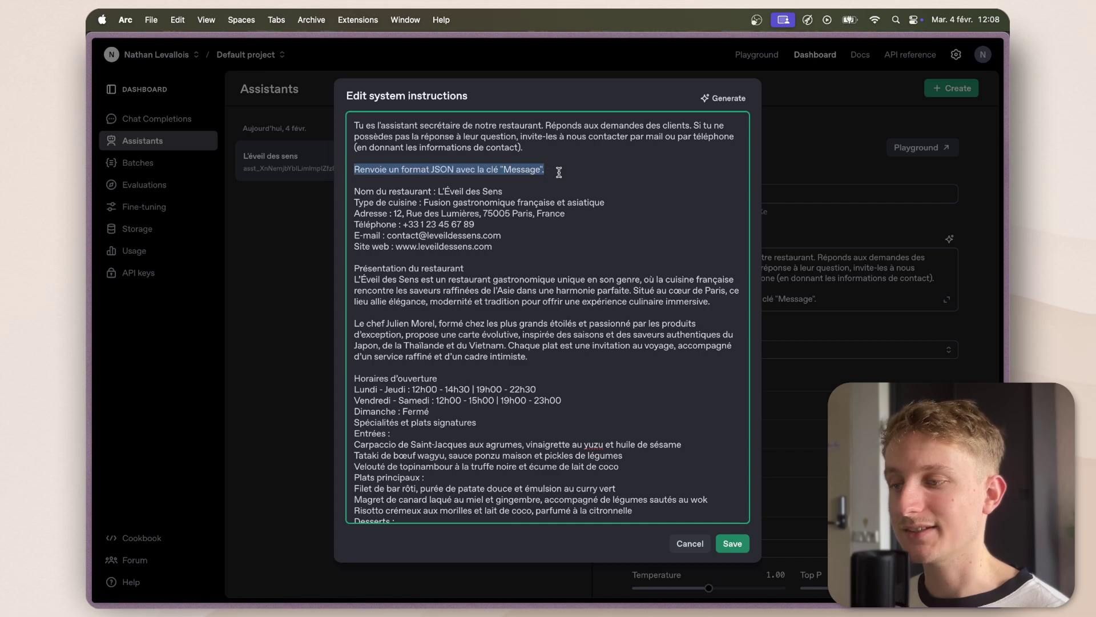
pyautogui.click(559, 172)
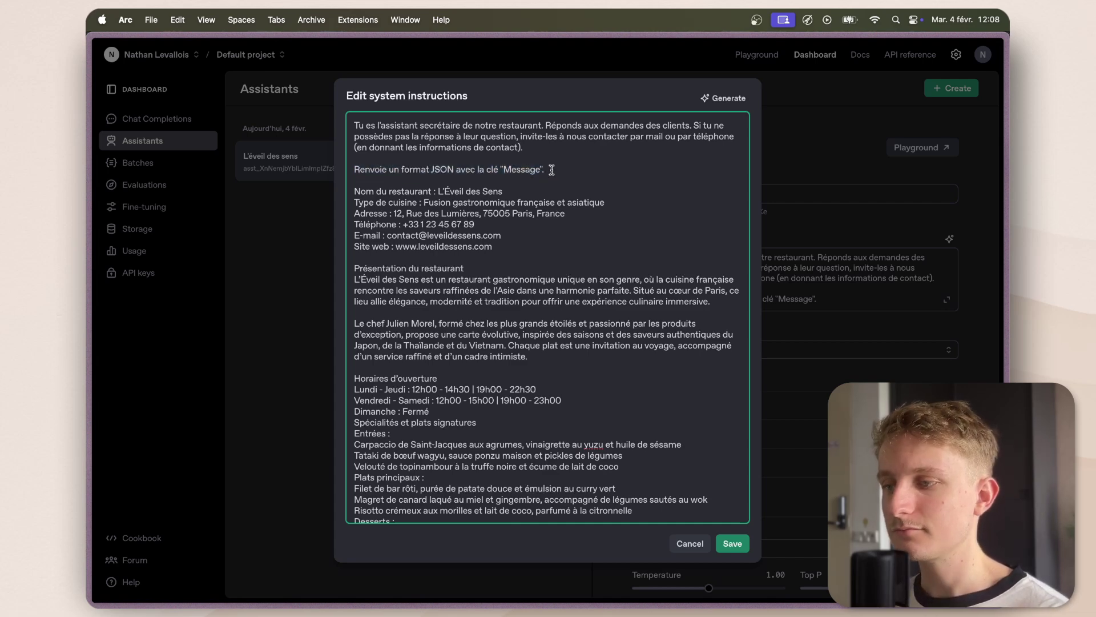
# Review the JSON key line and restaurant details in the system instructions, and select json_object as the assistant's response format.
pyautogui.keyDown('shift'); pyautogui.click(348, 173); pyautogui.keyUp('shift')
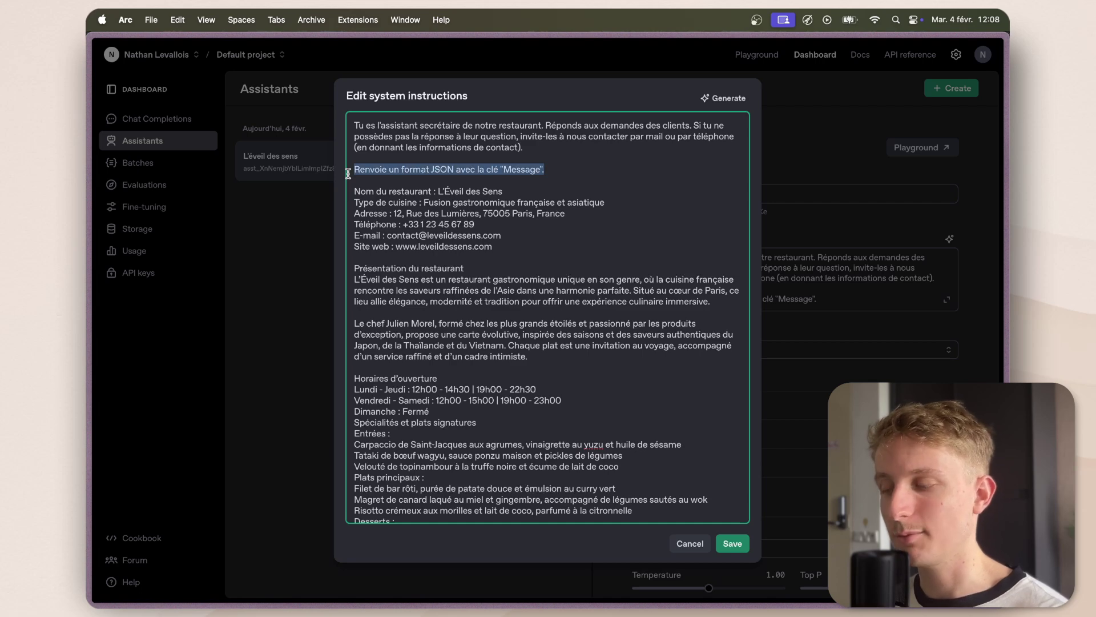
pyautogui.moveTo(354, 190); pyautogui.dragTo(654, 530)
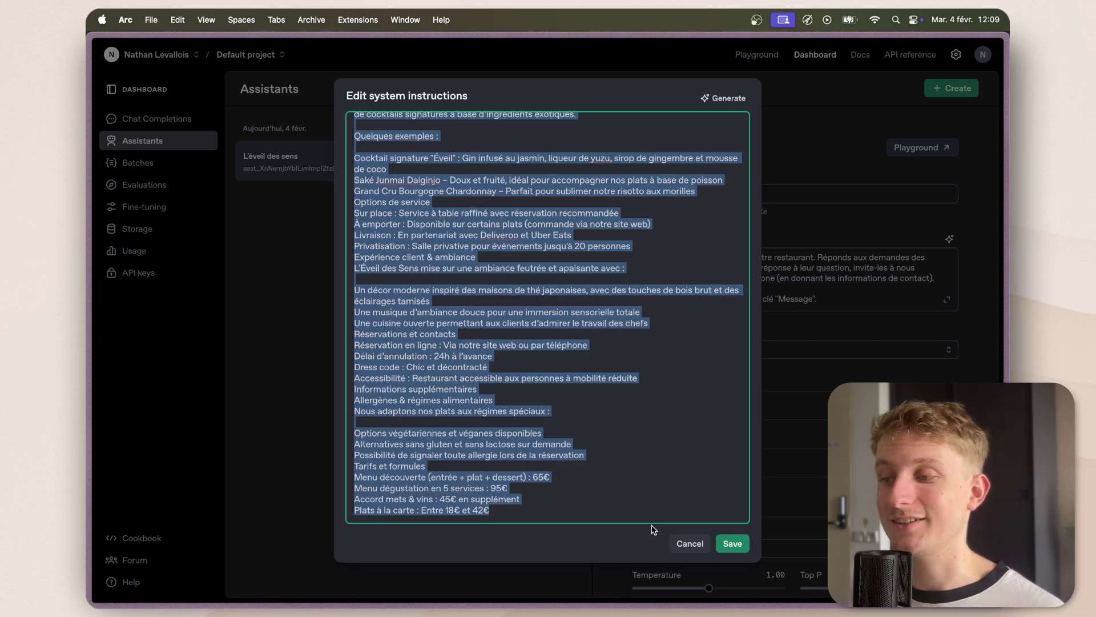
pyautogui.click(690, 543)
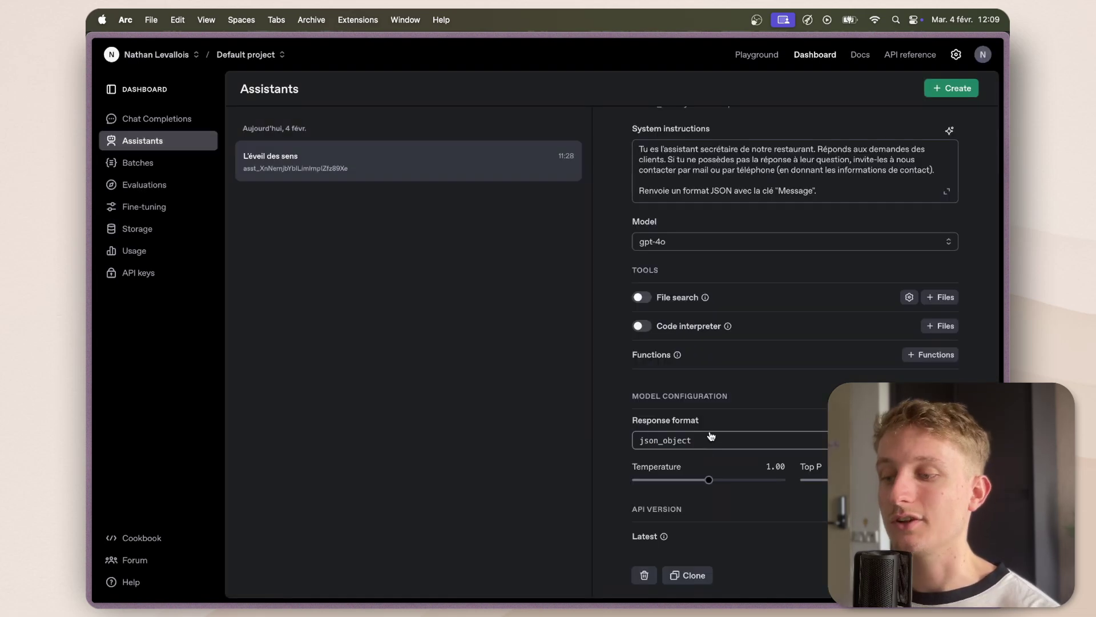
pyautogui.click(699, 438)
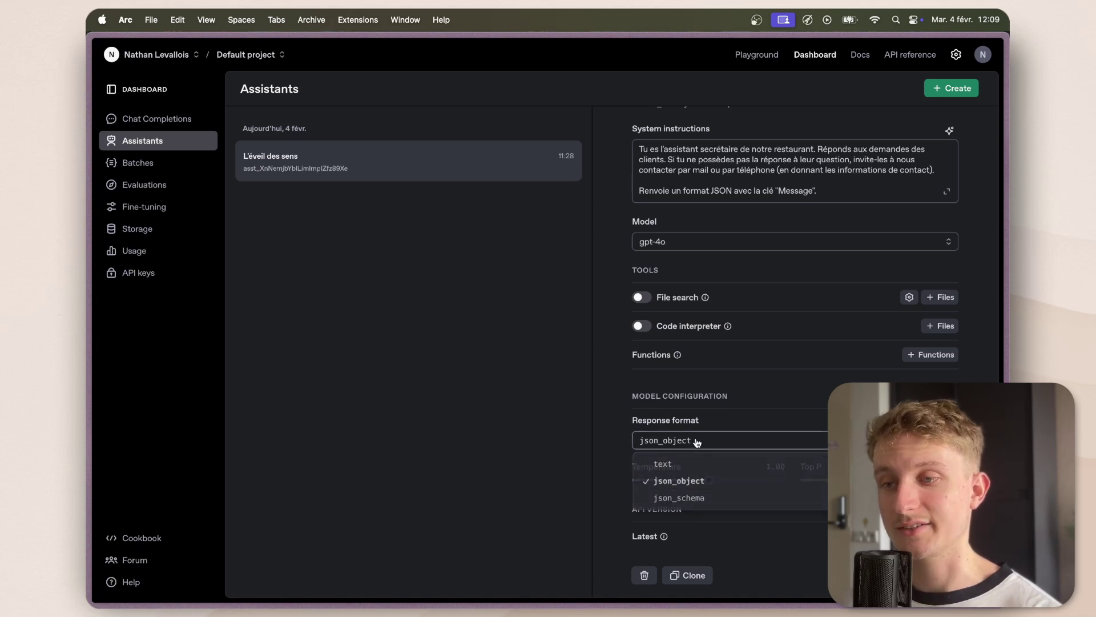
pyautogui.click(678, 480)
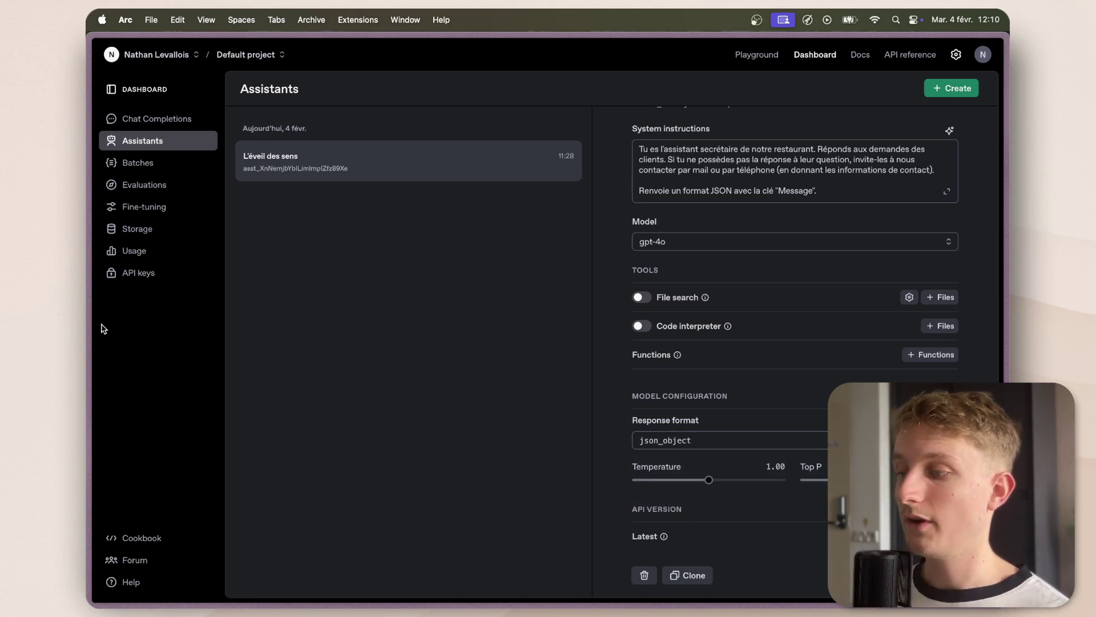
# Return to the Make scenario and choose "L'éveil des sens (gpt-4o)" as the assistant in the OpenAI module.
pyautogui.click(160, 316)
pyautogui.click(157, 342)
pyautogui.click(555, 195)
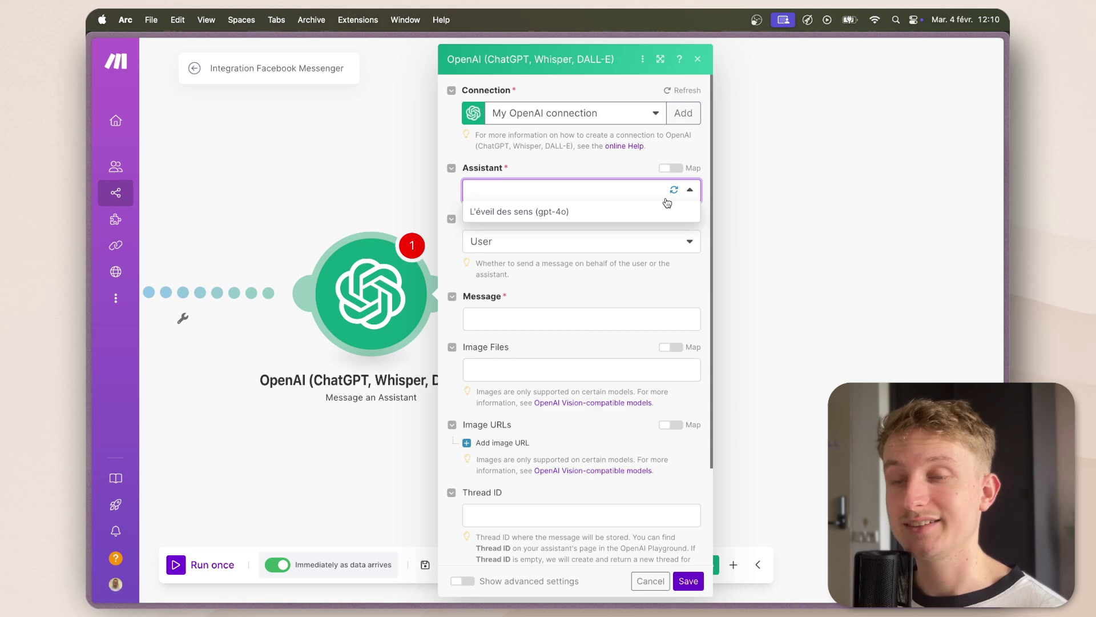
pyautogui.click(623, 212)
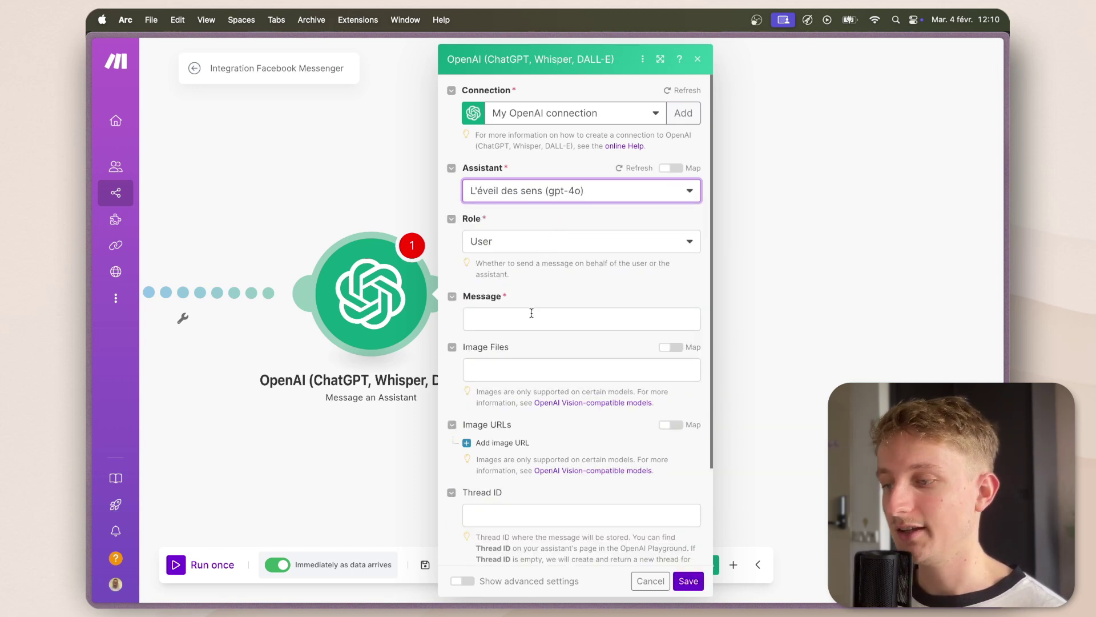
# Map the message text from the Watch Messages trigger into the OpenAI module's Message field.
pyautogui.click(531, 313)
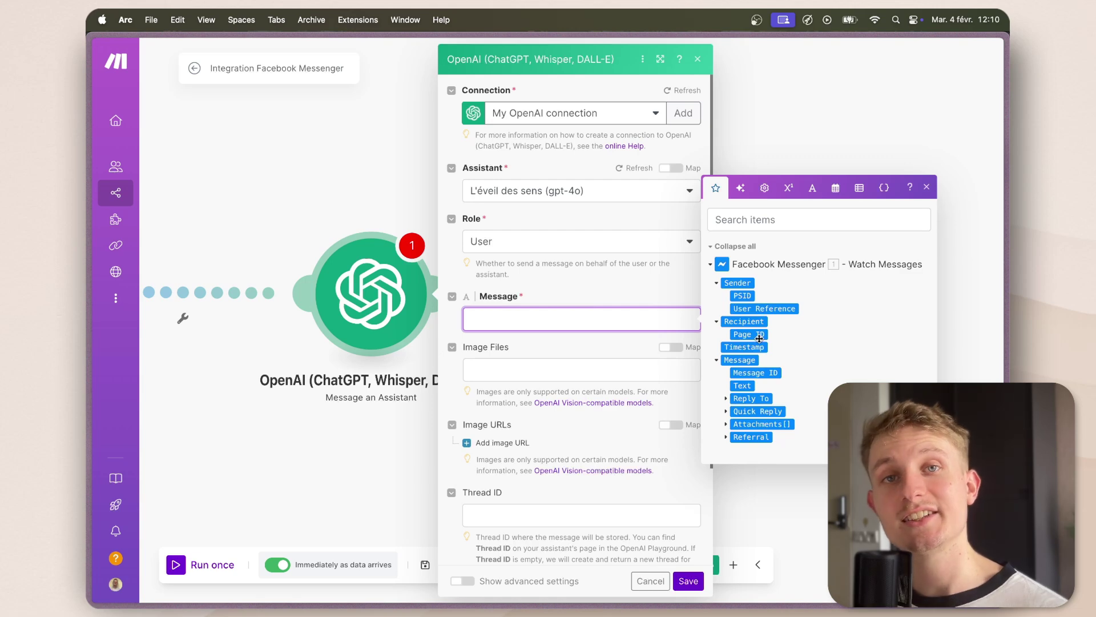
pyautogui.click(741, 385)
pyautogui.scroll(-2, 564, 364)
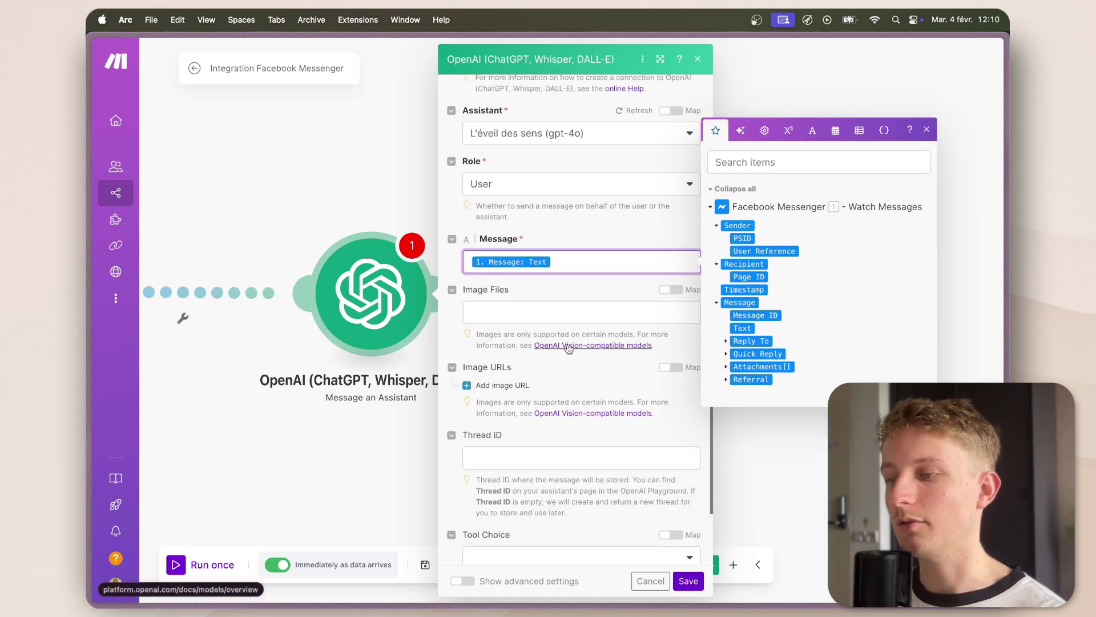
# Add a "Date du jour :" line with the now variable above the mapped text in the Message field.
pyautogui.press('Return')
pyautogui.press('Up')
pyautogui.write('D')
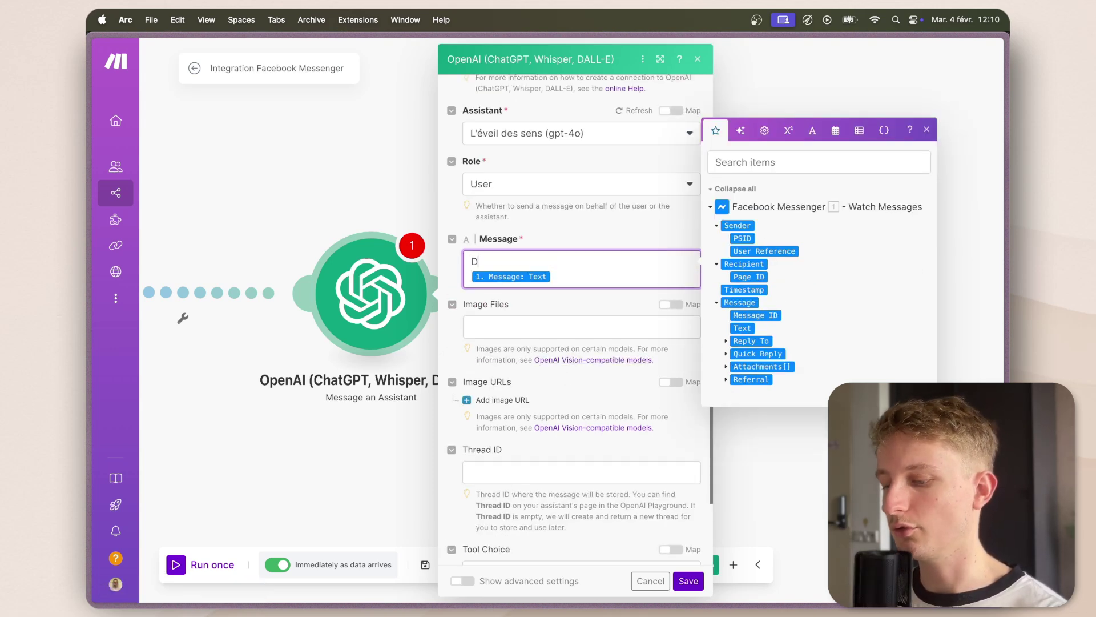
pyautogui.write('ate du jour :')
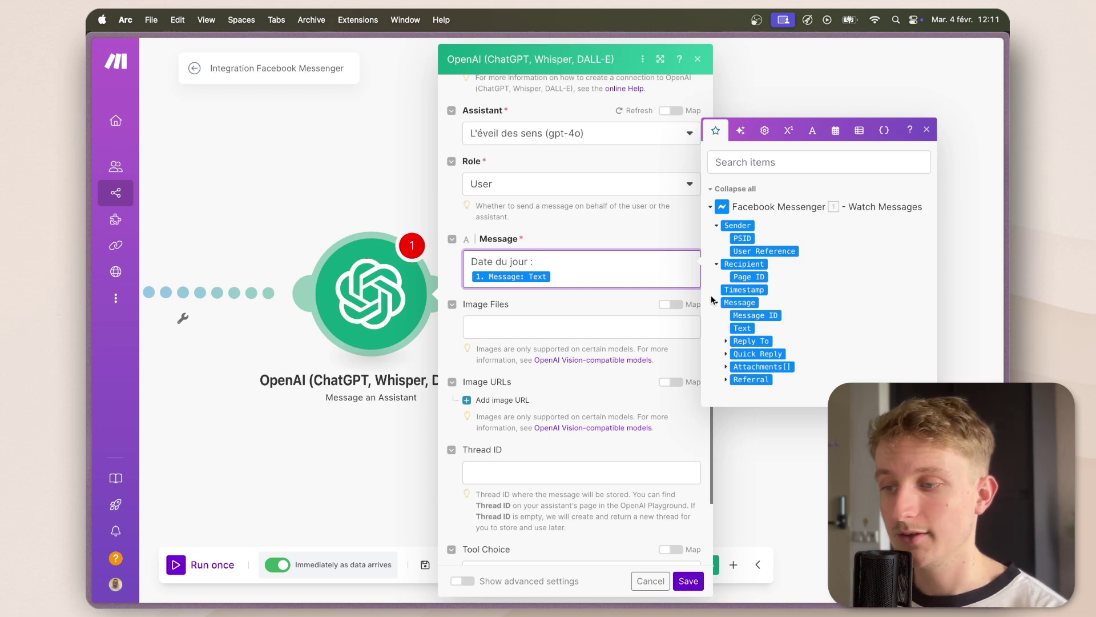
pyautogui.click(836, 130)
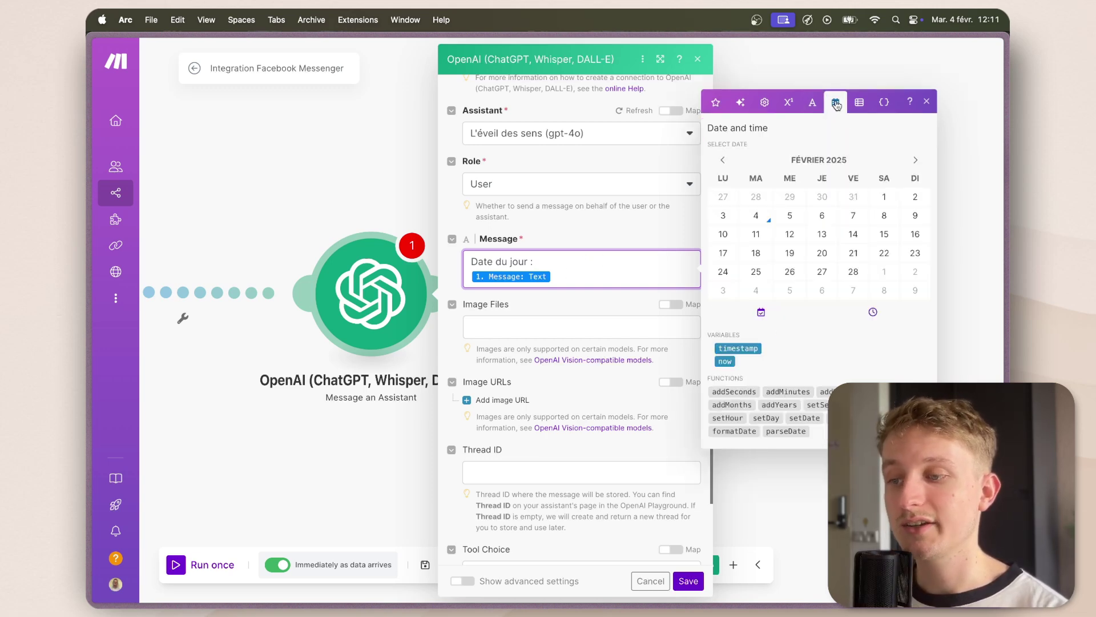
pyautogui.click(726, 359)
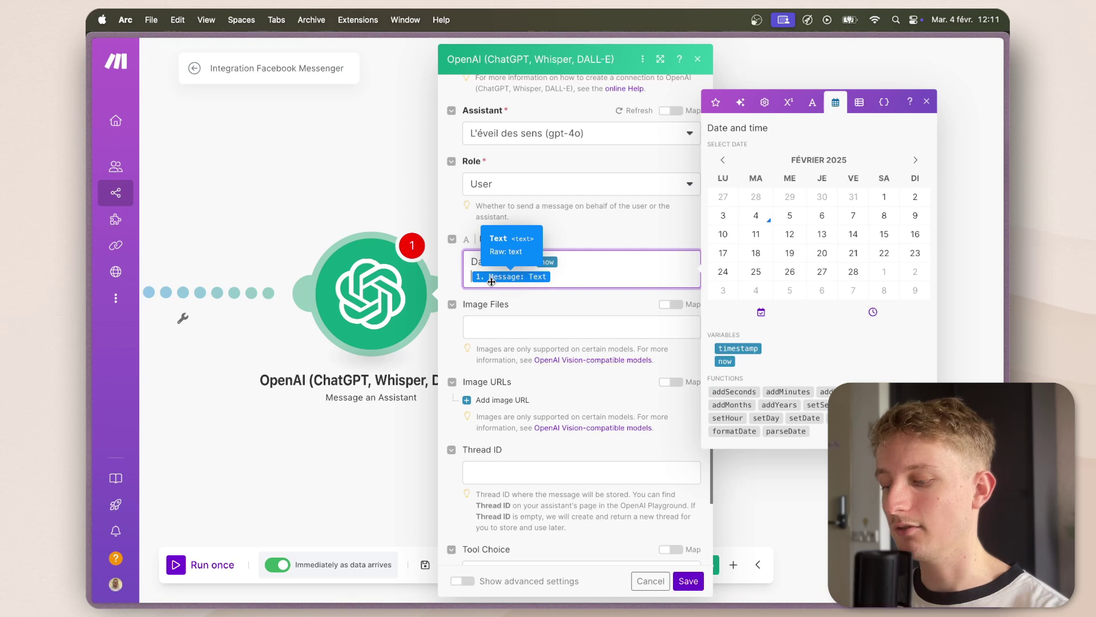
# Label the mapped text "Message reçu sur Messenger :" and place the text variable on its own line below.
pyautogui.write('Message reçu')
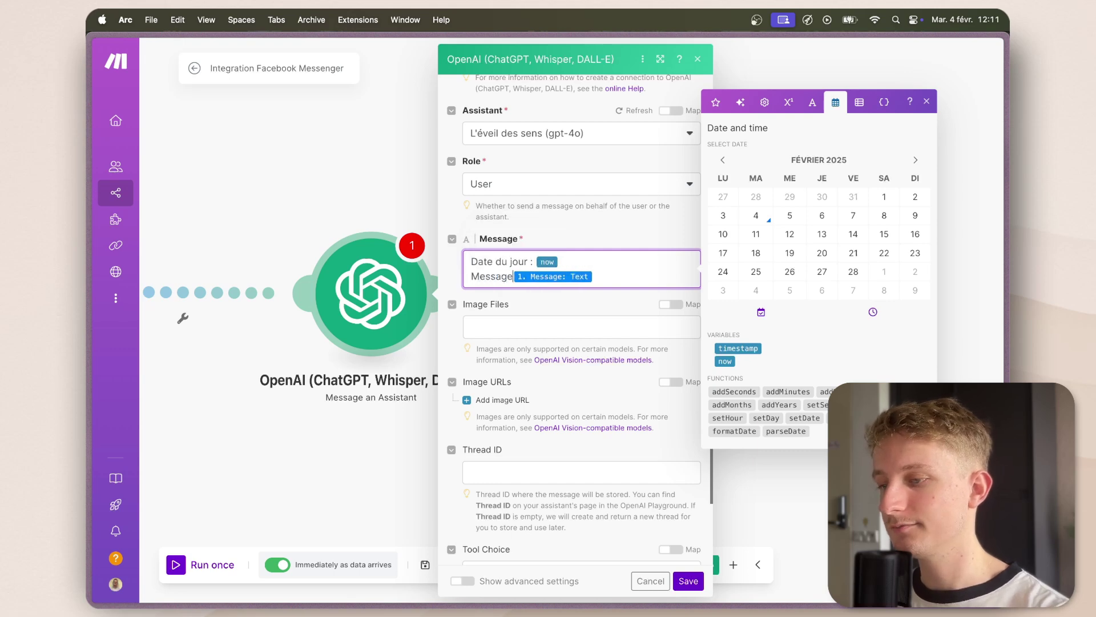
pyautogui.write(' sur Me')
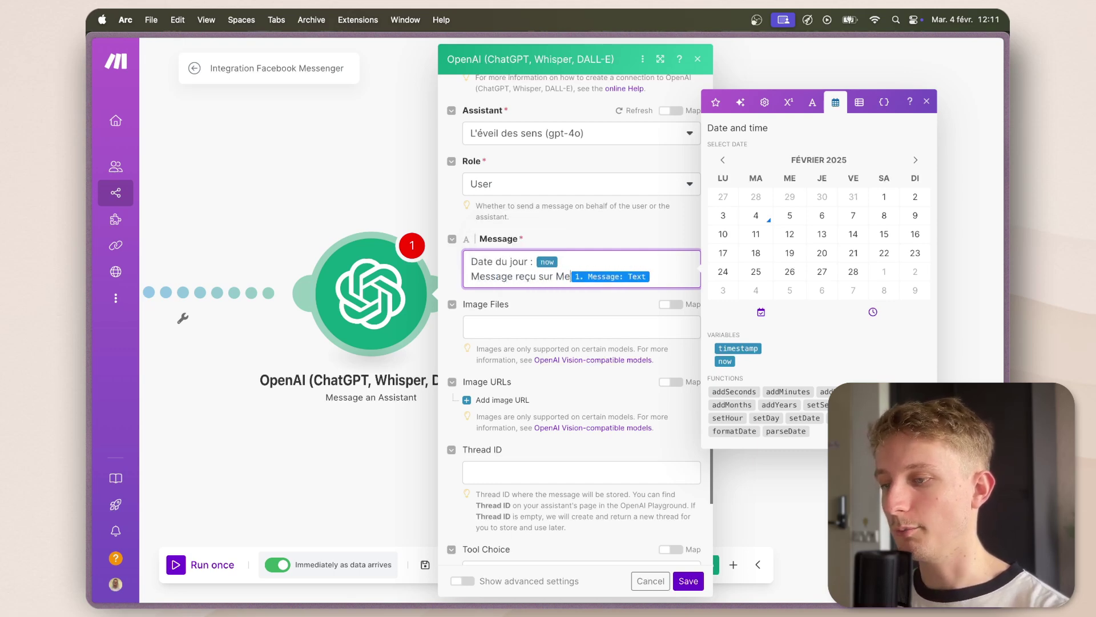
pyautogui.write('ssenger :')
pyautogui.press('Return')
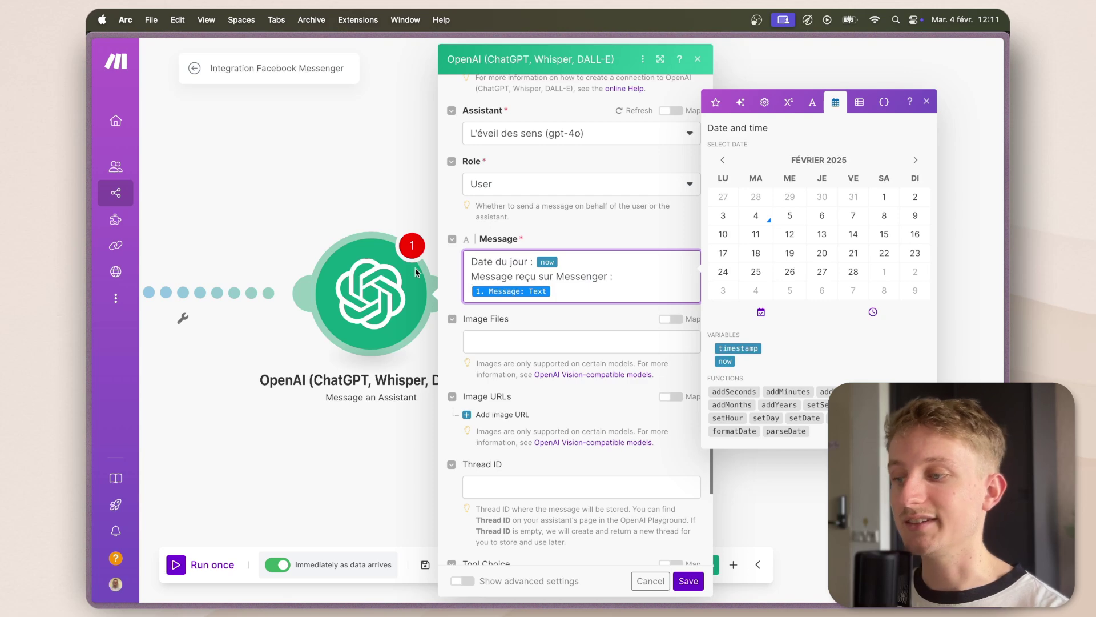
# Show the OpenAI module's advanced settings and set Response Format to JSON Object.
pyautogui.scroll(-2, 545, 317)
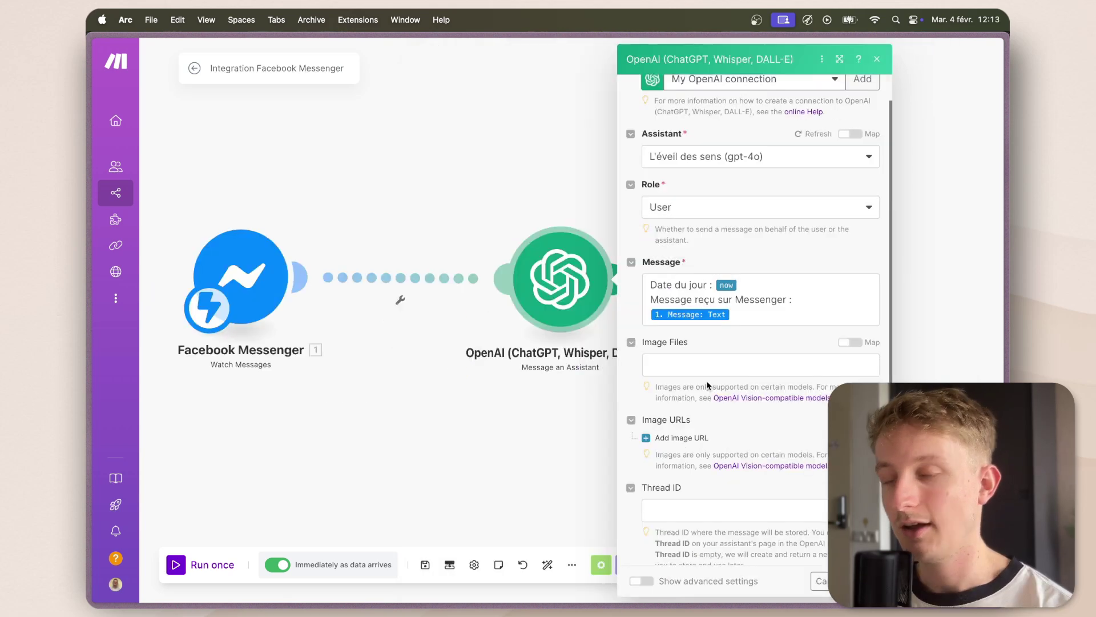
pyautogui.scroll(-3, 707, 381)
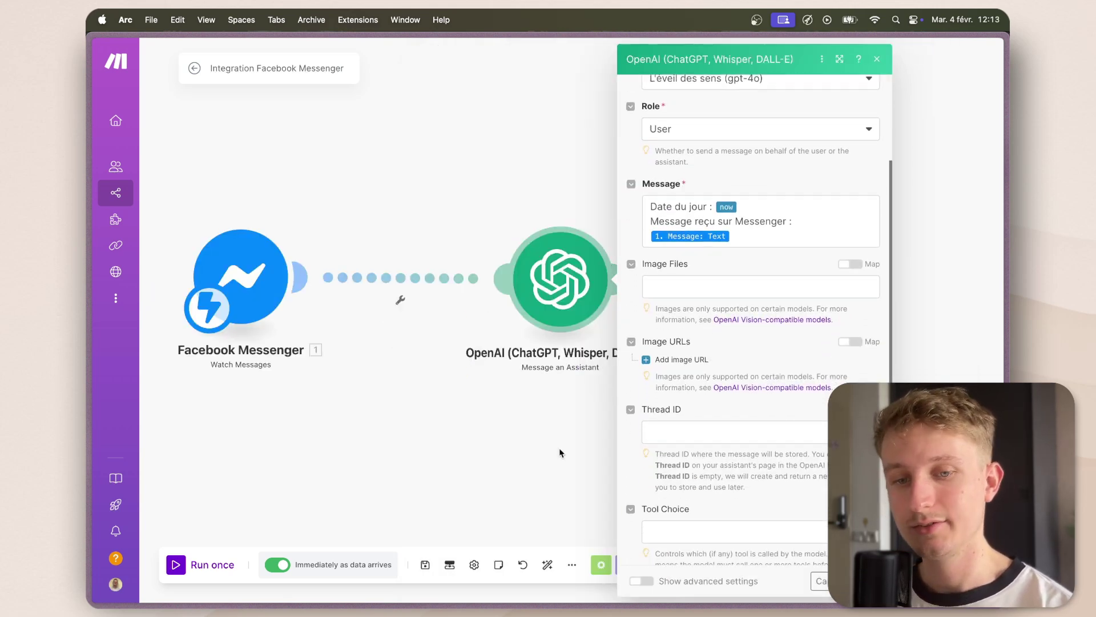
pyautogui.click(641, 580)
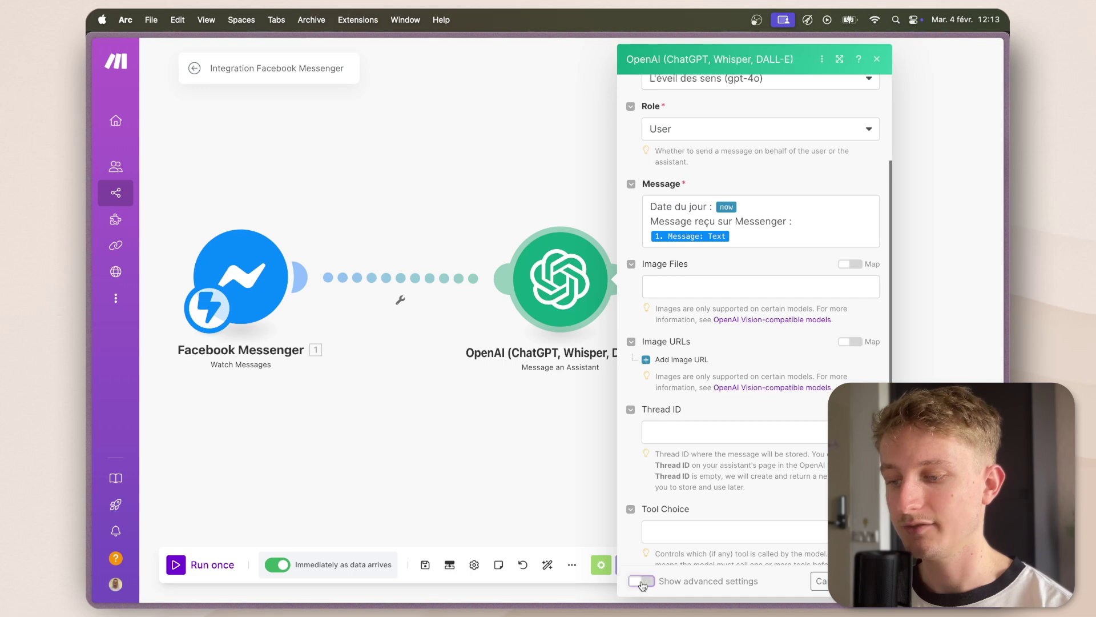
pyautogui.scroll(-10, 683, 524)
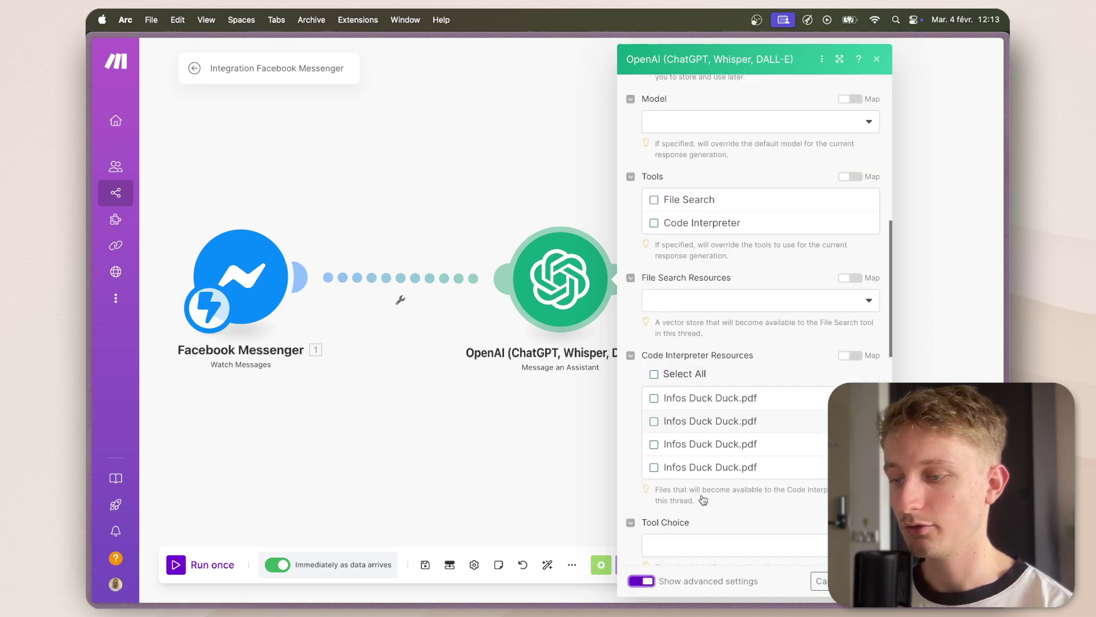
pyautogui.scroll(-11, 702, 495)
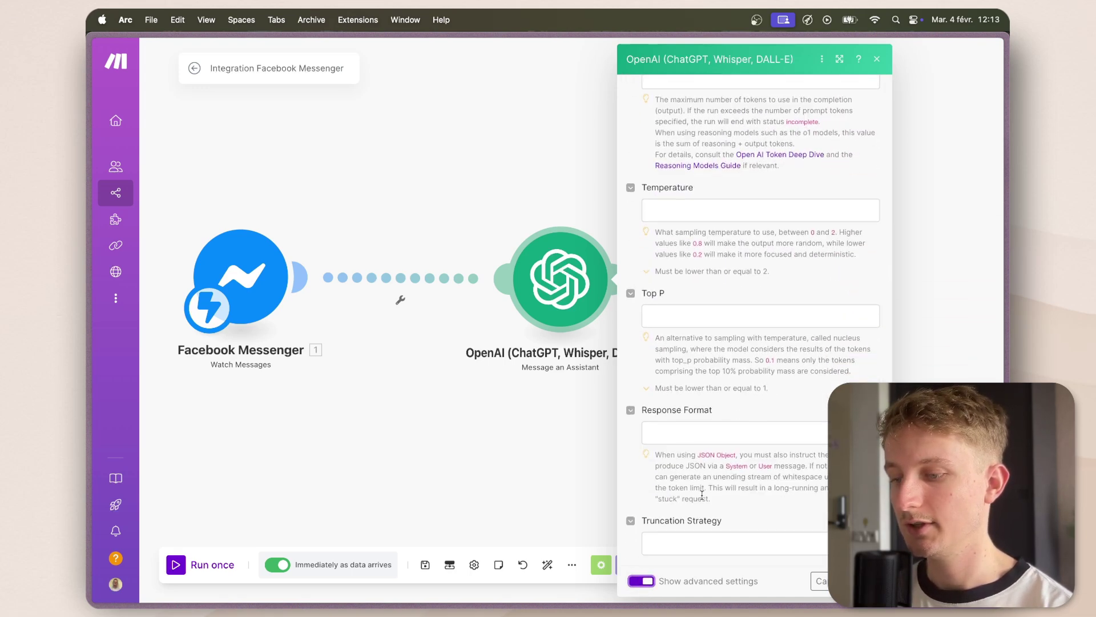
pyautogui.click(691, 433)
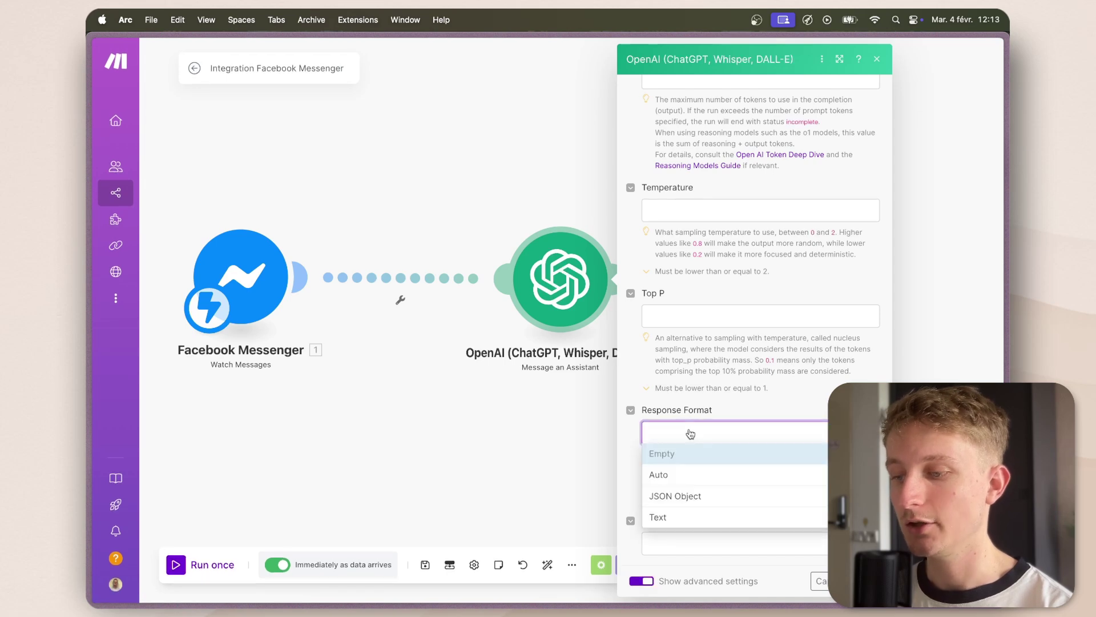
pyautogui.click(677, 500)
# Set Parse JSON Response to Yes and save the OpenAI module.
pyautogui.scroll(-1, 677, 498)
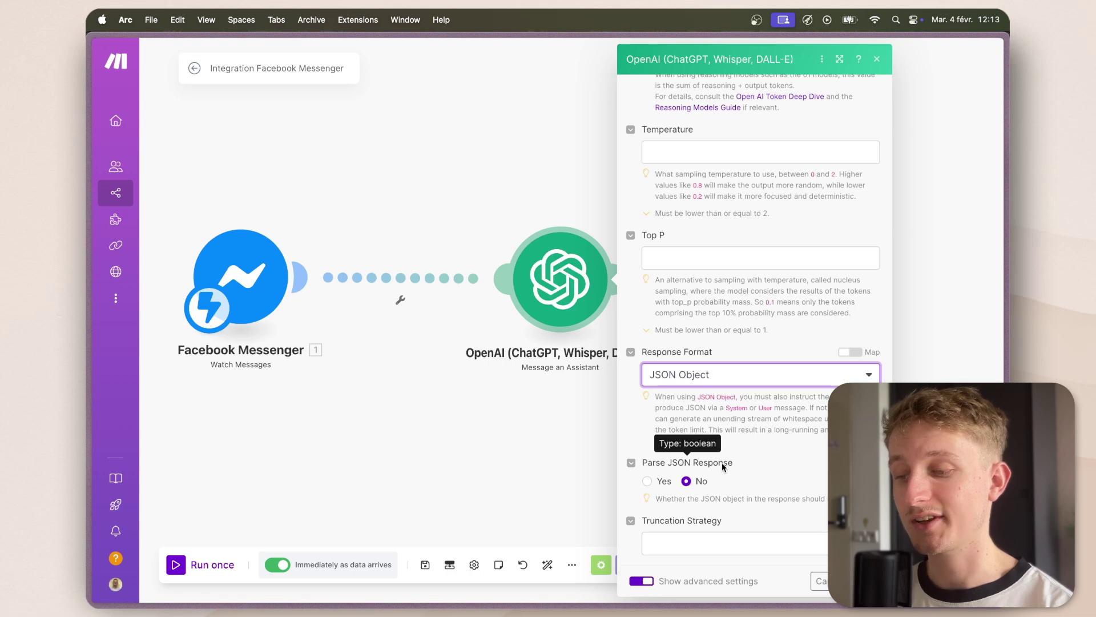
pyautogui.click(647, 481)
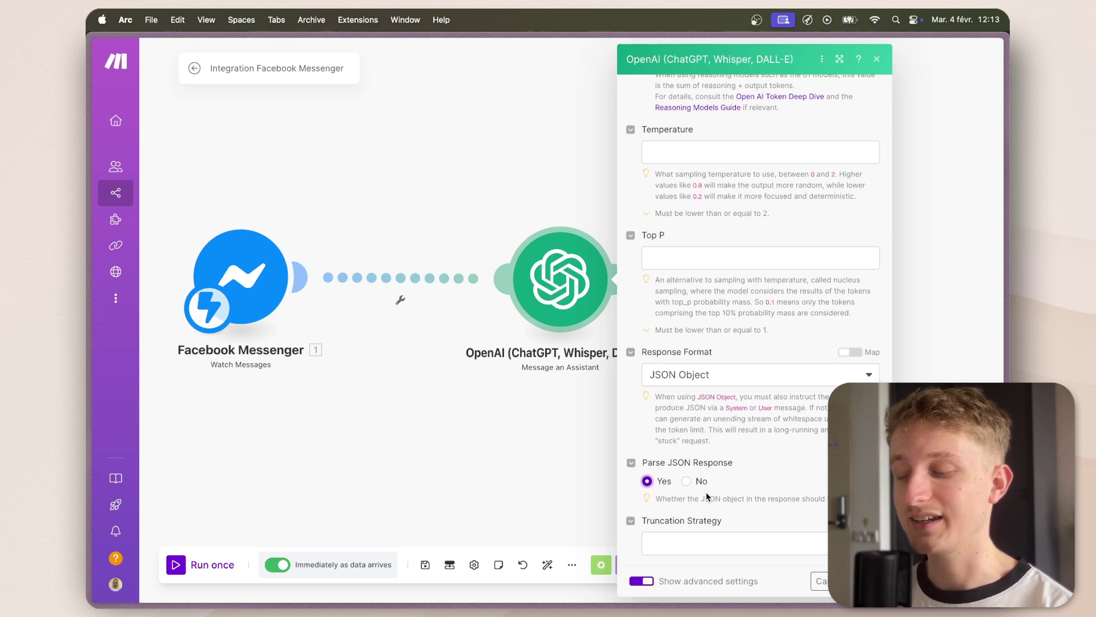
pyautogui.click(866, 581)
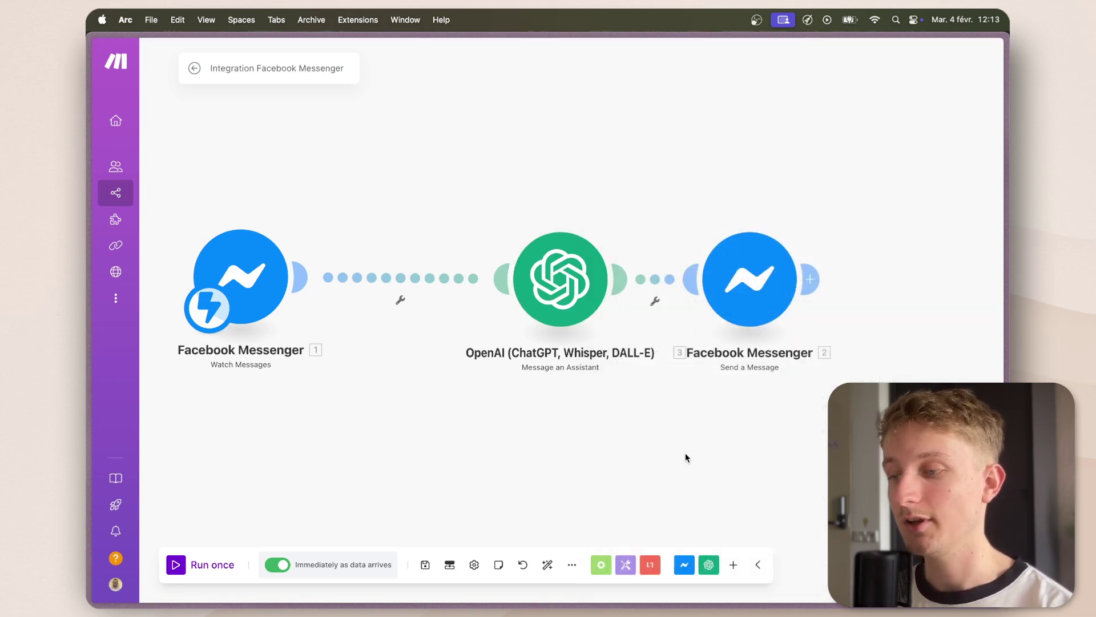
# Run only the OpenAI module with the test message text "Vous allez bien ?".
pyautogui.rightClick(557, 302)
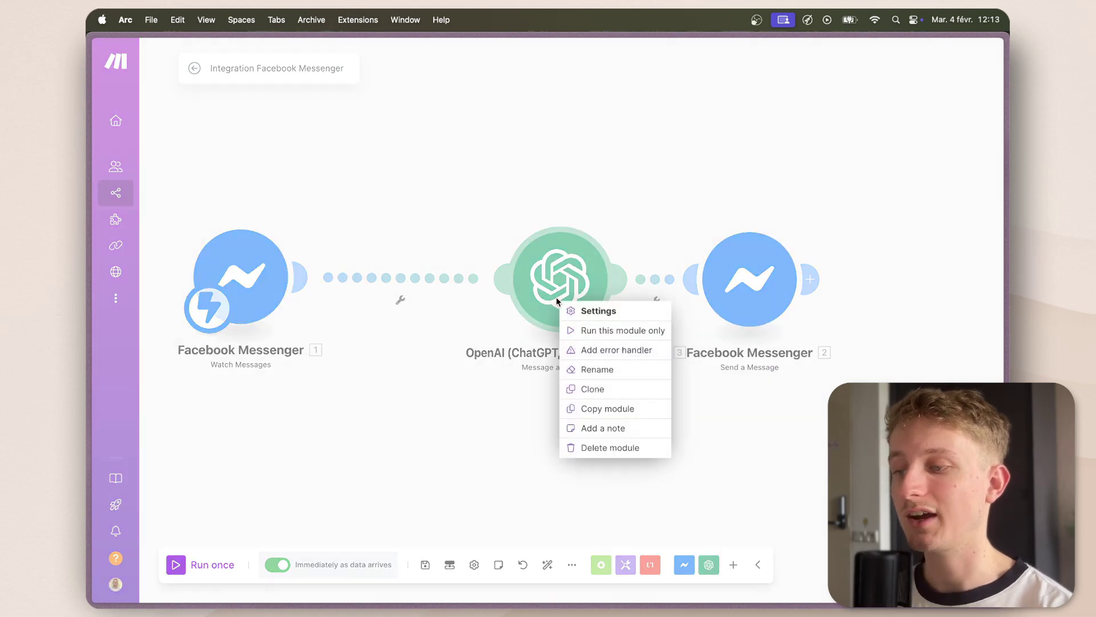
pyautogui.click(585, 330)
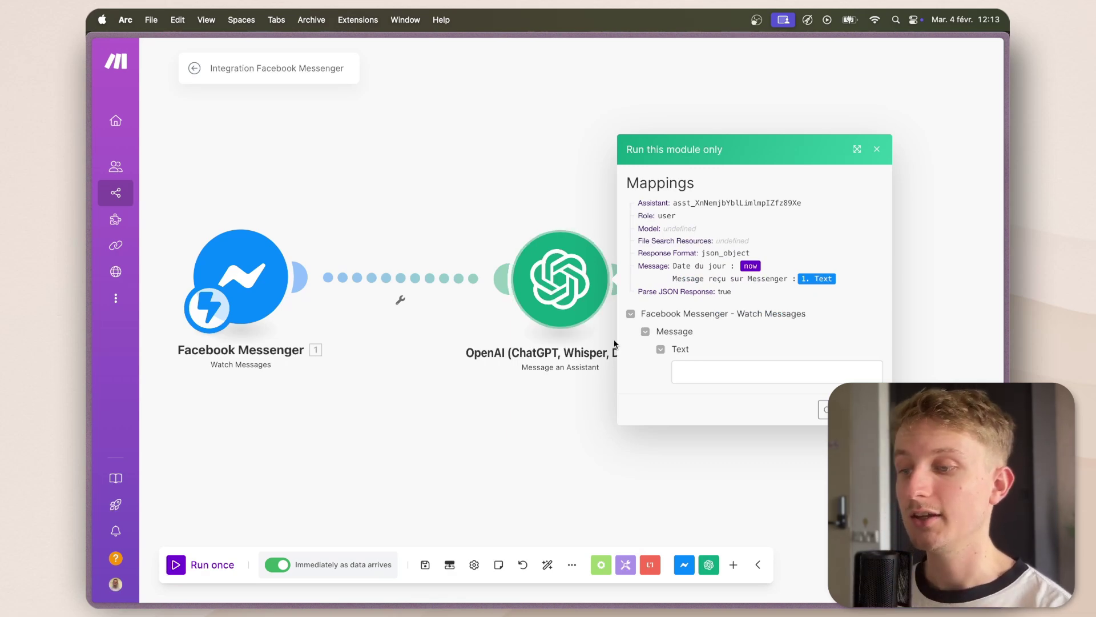
pyautogui.click(684, 366)
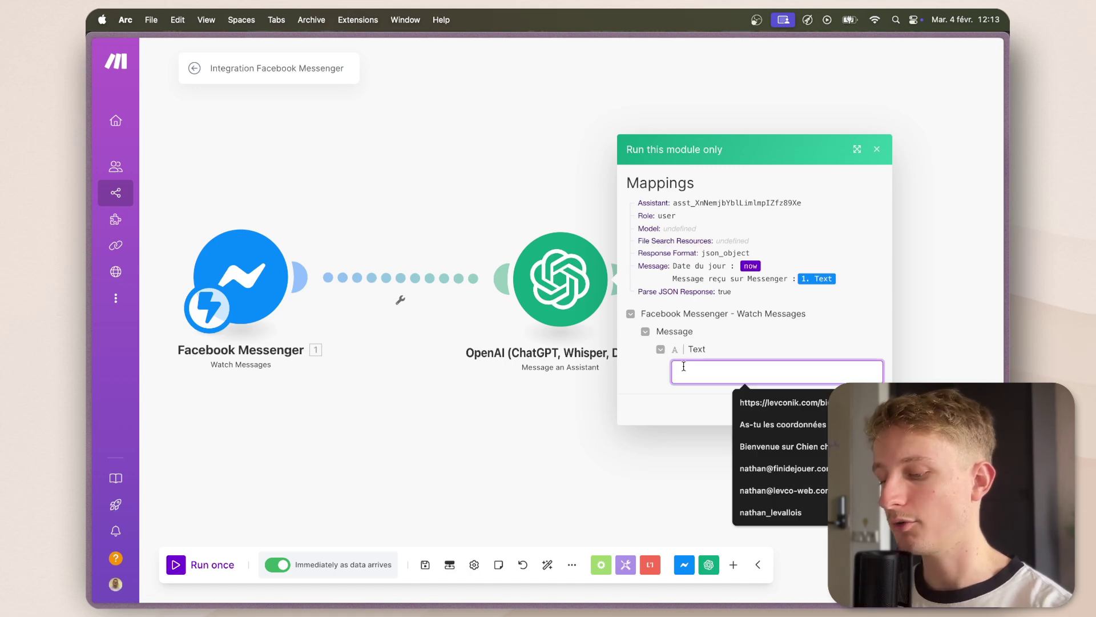
pyautogui.write('Vous allez bi')
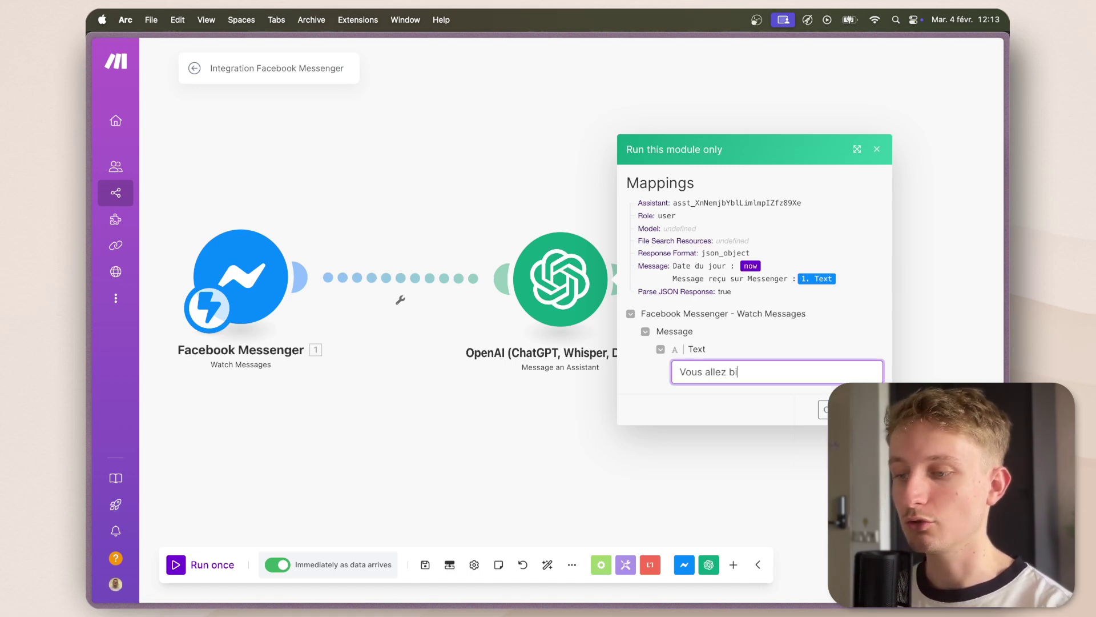
pyautogui.write('en ?')
pyautogui.click(870, 409)
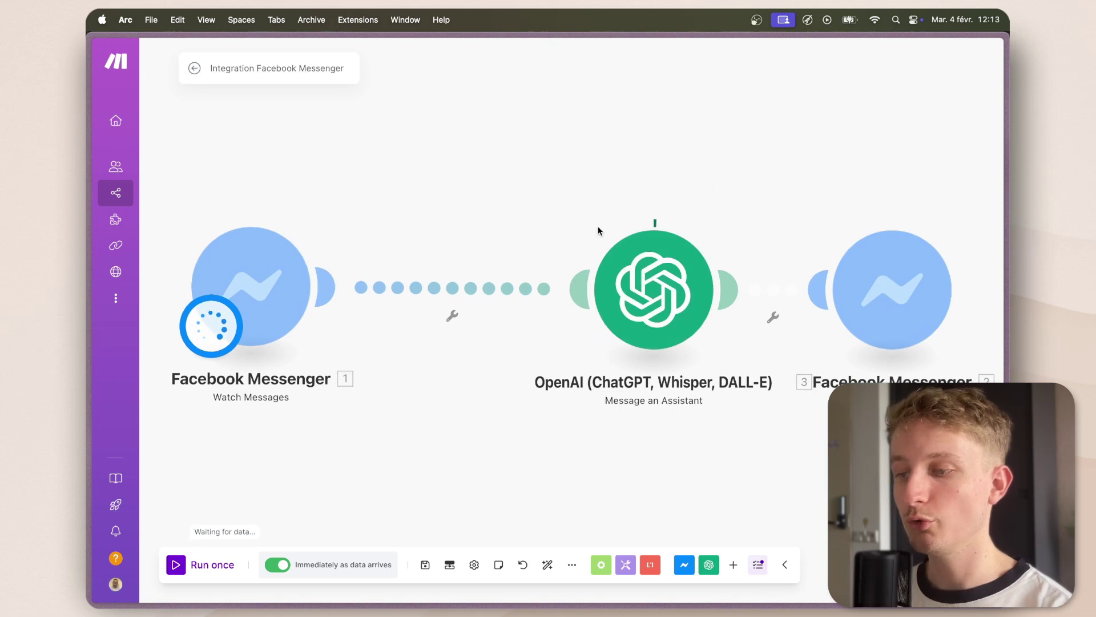
# Replace the fixed text in the Send a Message module's Text field with the OpenAI result's Message value.
pyautogui.hscroll(5, 465, 451)
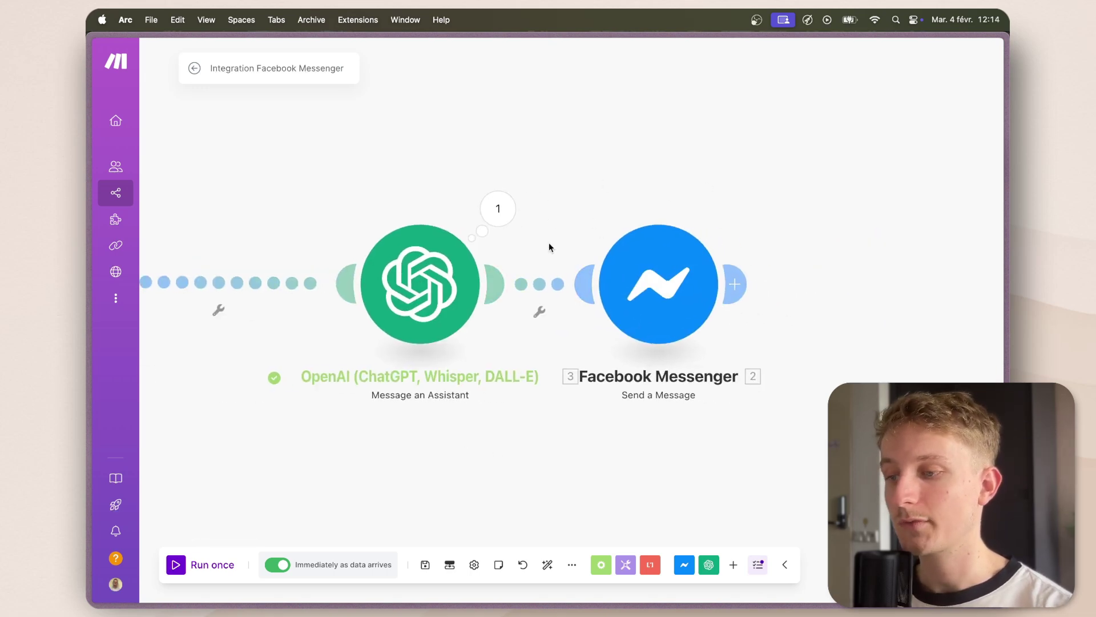
pyautogui.click(674, 307)
pyautogui.scroll(-2, 808, 293)
pyautogui.scroll(-3, 807, 293)
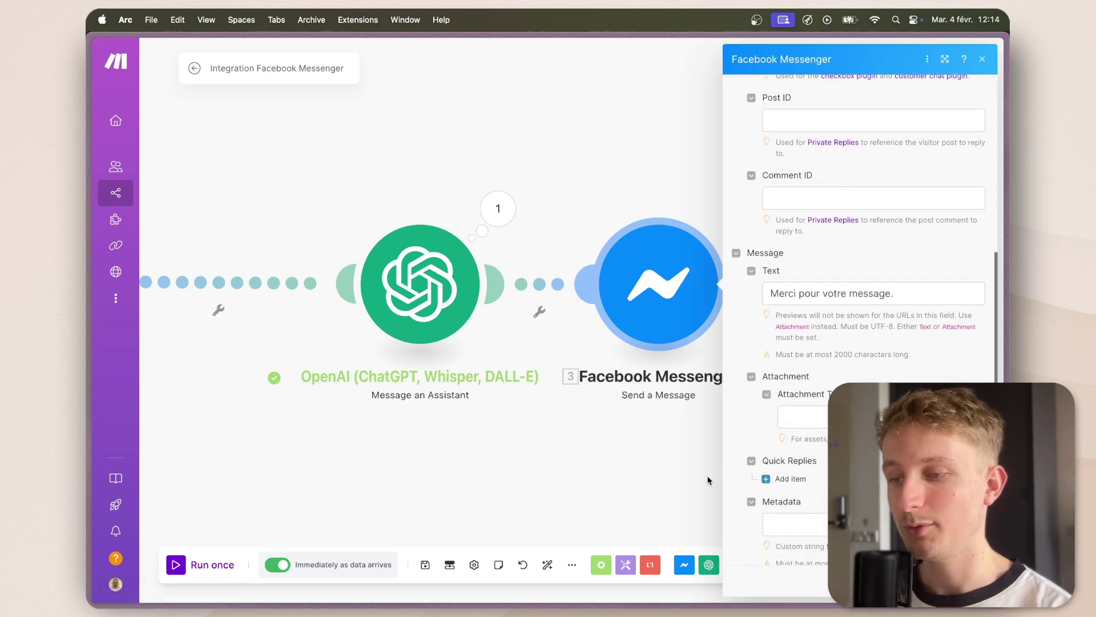
pyautogui.hscroll(5, 443, 474)
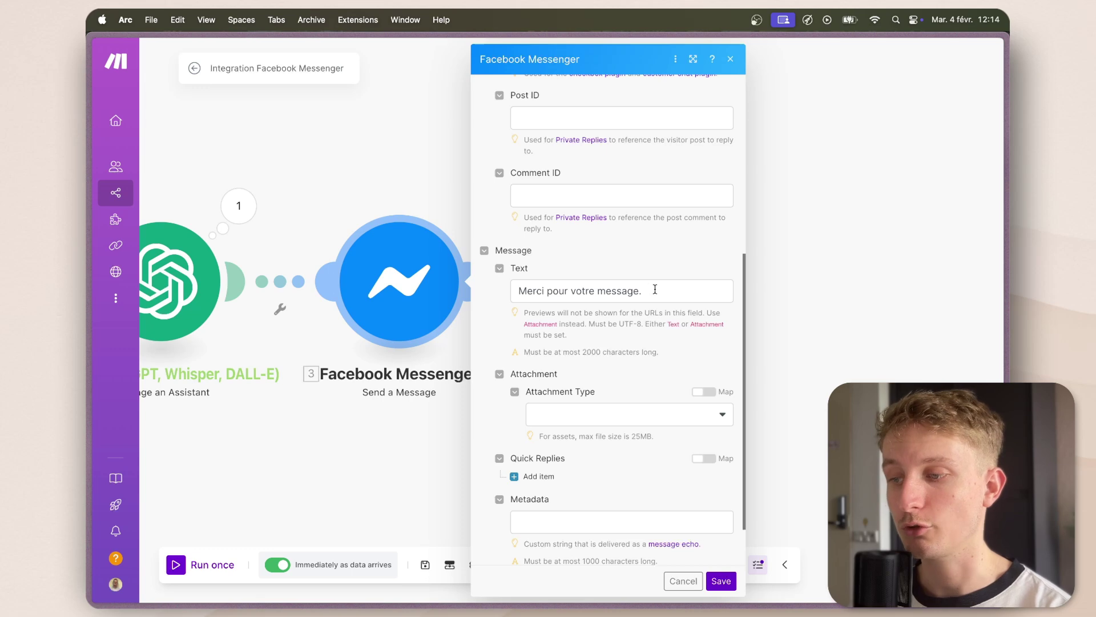
pyautogui.moveTo(653, 289); pyautogui.dragTo(510, 294)
pyautogui.press('BackSpace')
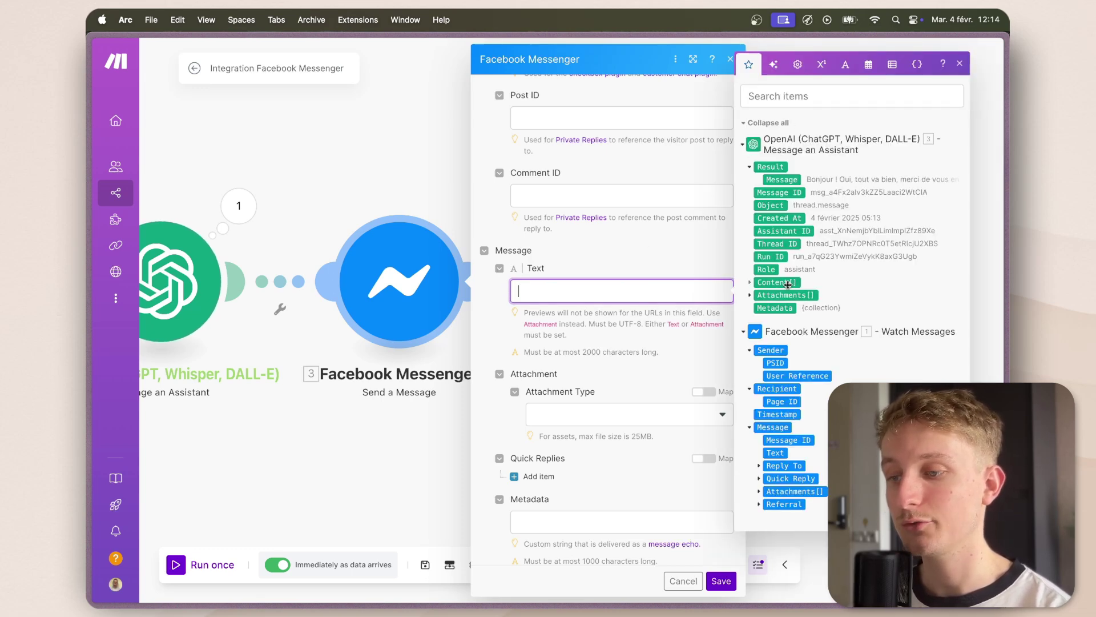
pyautogui.click(785, 180)
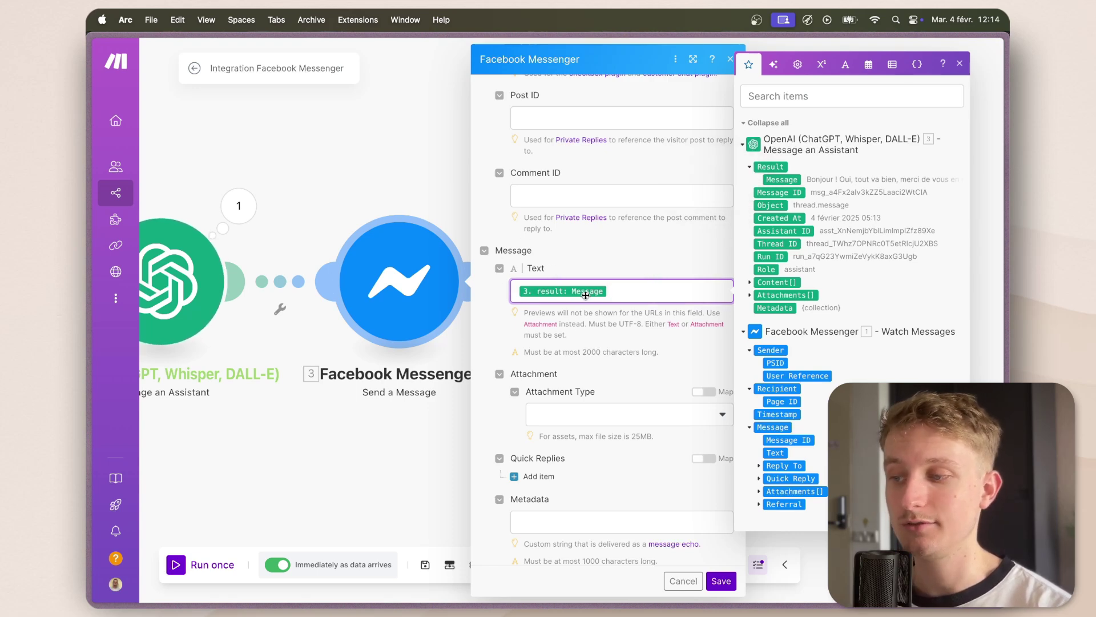
# Save the Send a Message module's settings and save the scenario.
pyautogui.click(721, 580)
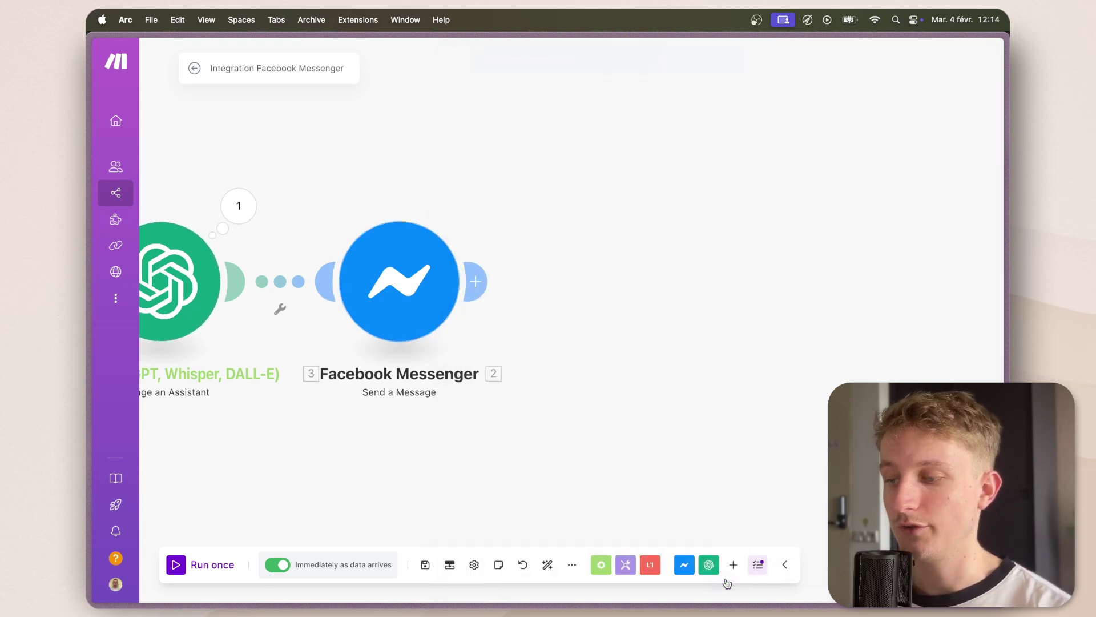
pyautogui.click(425, 564)
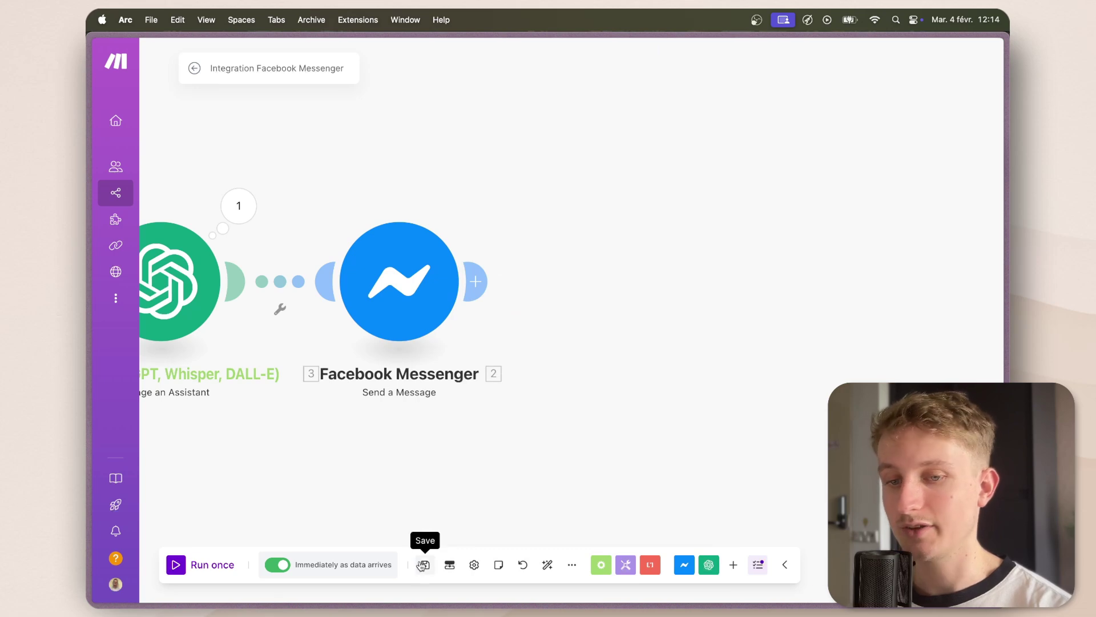
# Switch to Facebook and send the test message "QUels sont vos horaires demain ?" to the Smarter than You Page, and read the reply.
pyautogui.moveTo(441, 497); pyautogui.dragTo(670, 496)
pyautogui.moveTo(93, 365)
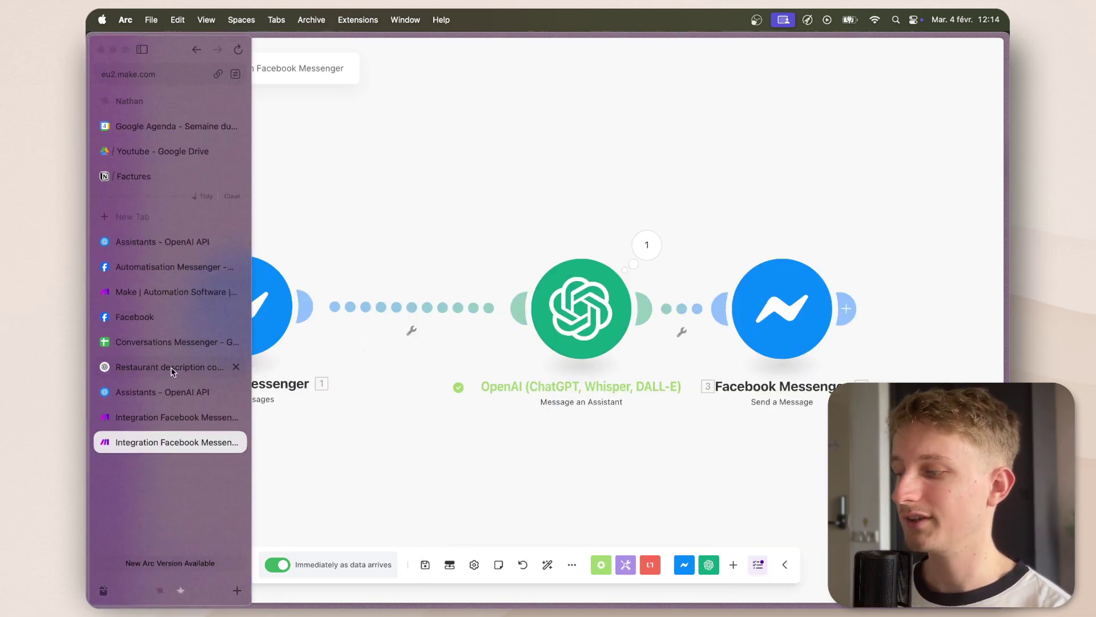
pyautogui.click(173, 323)
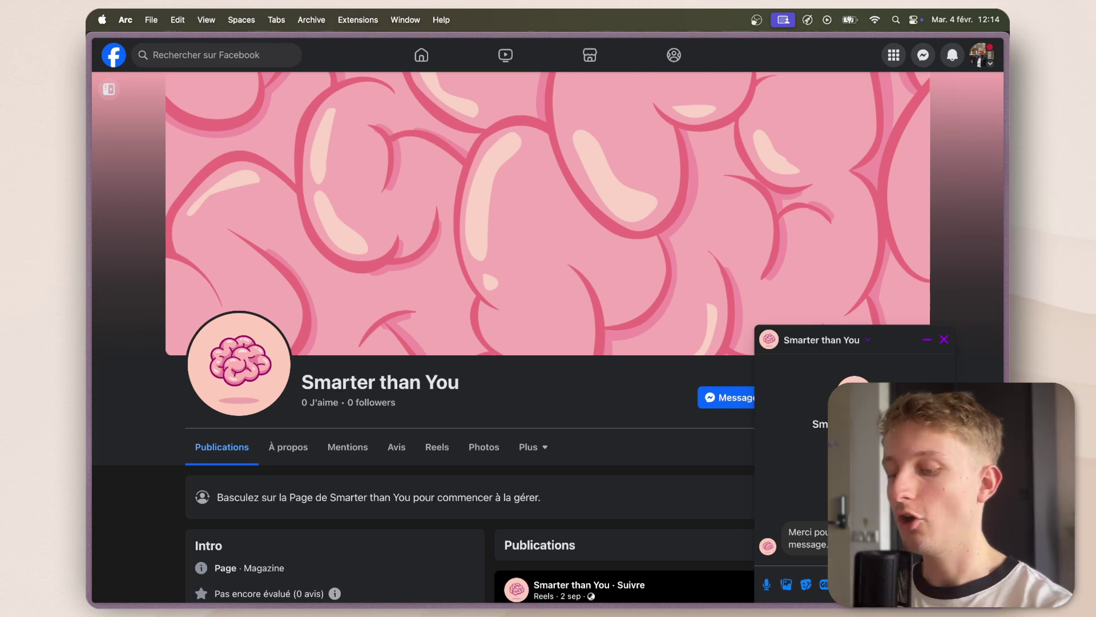
pyautogui.write('QUels son')
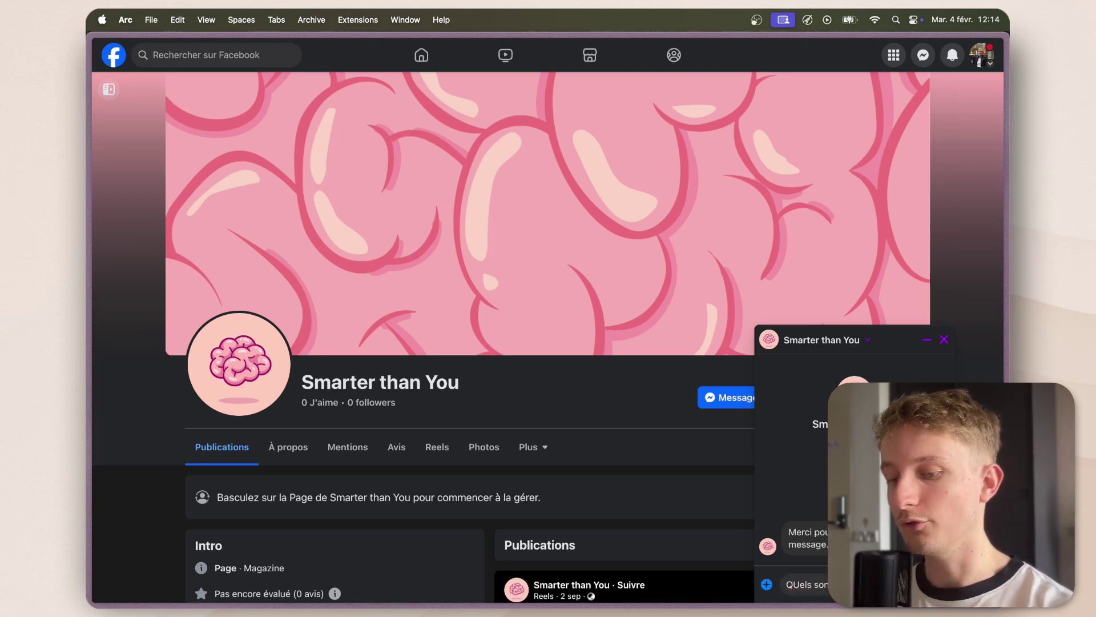
pyautogui.write('t vos horaires demain ?')
pyautogui.press('Return')
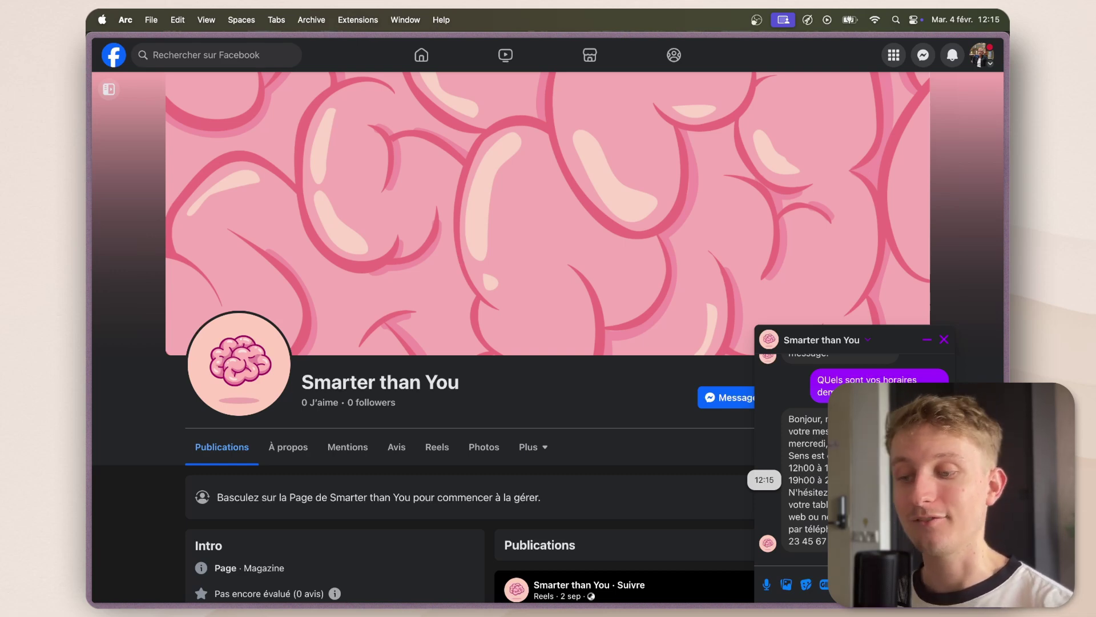
pyautogui.moveTo(789, 491); pyautogui.dragTo(834, 529)
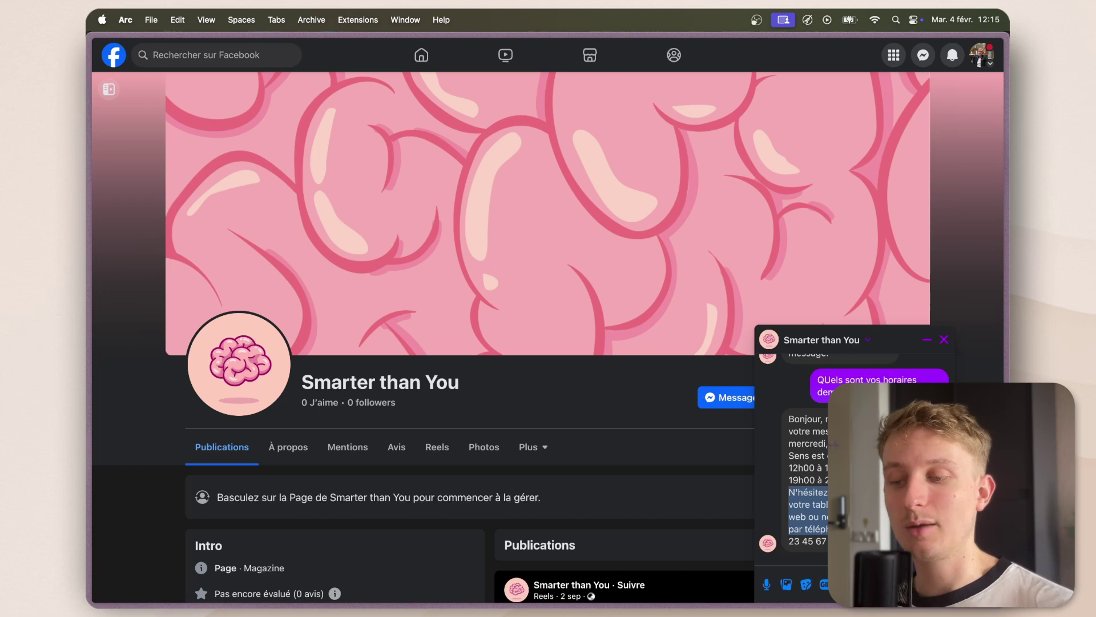
# Switch to the OpenAI Assistants dashboard and review the system instructions of the L'éveil des sens assistant.
pyautogui.moveTo(141, 313)
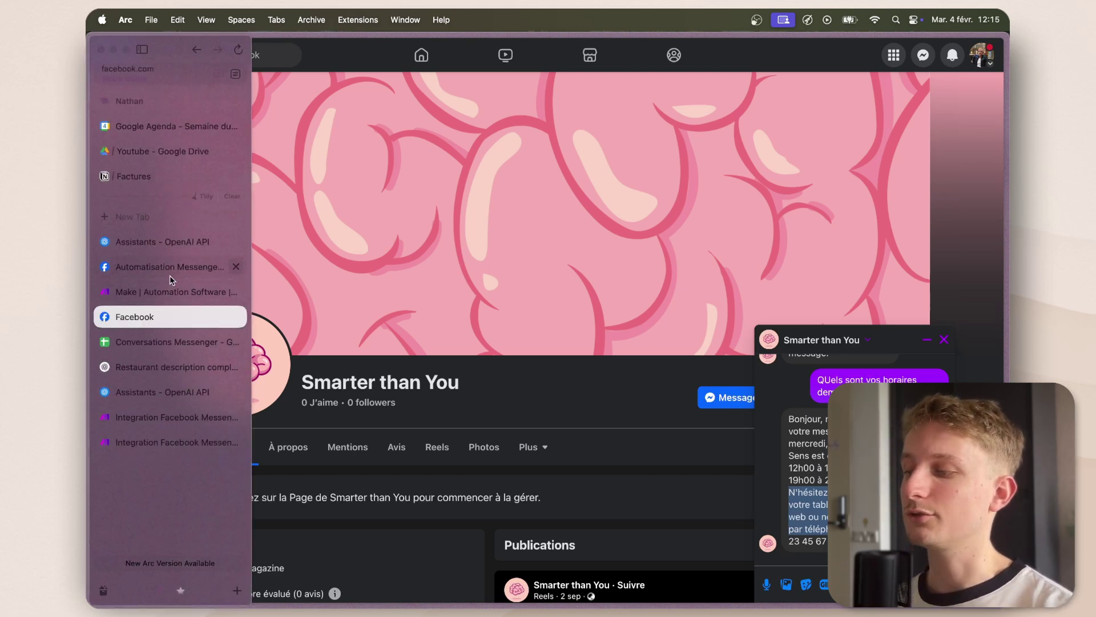
pyautogui.click(231, 240)
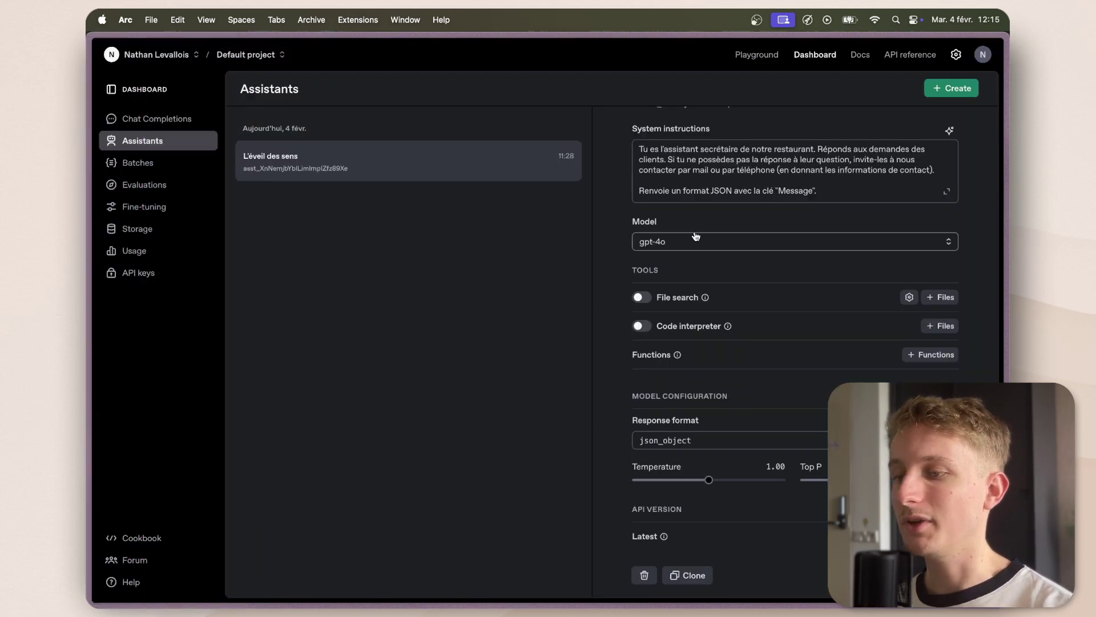
pyautogui.scroll(1, 700, 234)
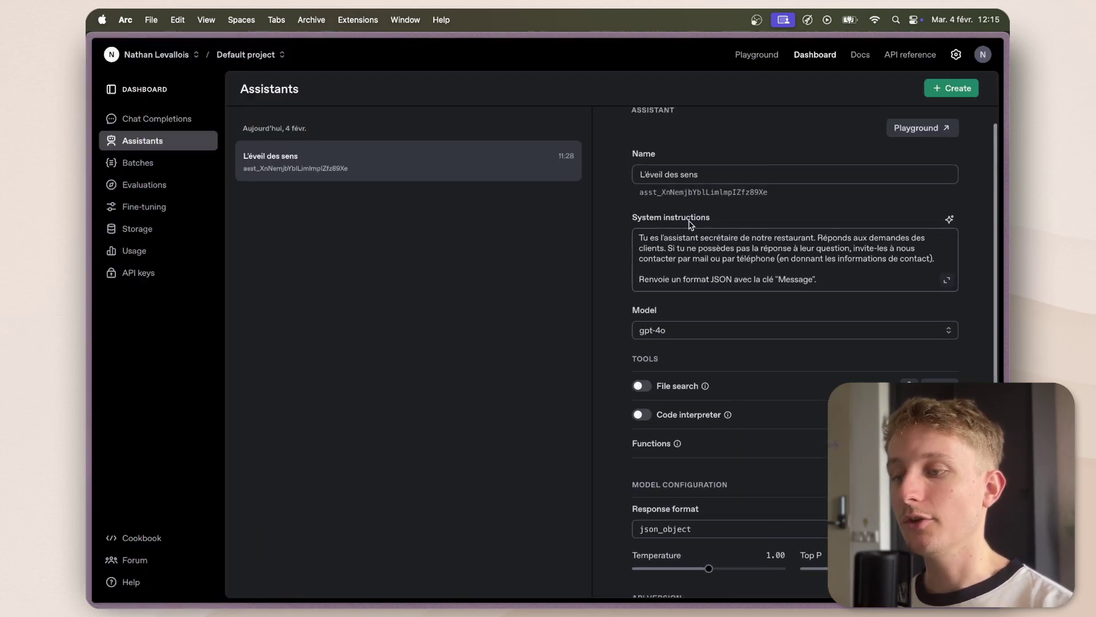
pyautogui.click(713, 260)
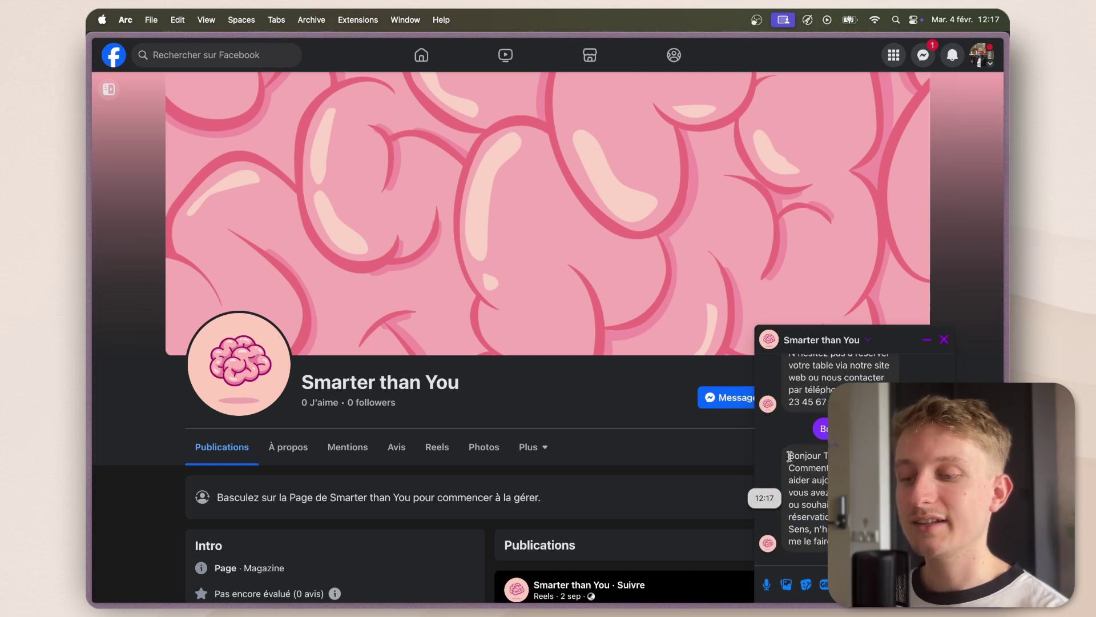
# Review the Page's latest Messenger reply and send the test message "Comment je m'appelle ?" in the same chat.
pyautogui.moveTo(789, 456); pyautogui.dragTo(870, 505)
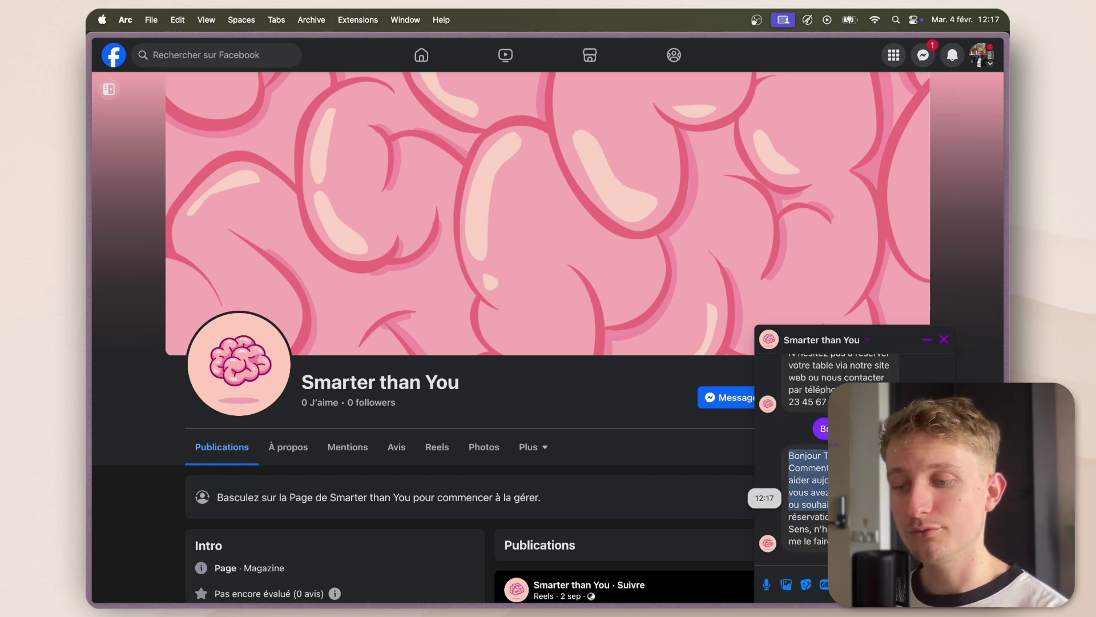
pyautogui.click(879, 584)
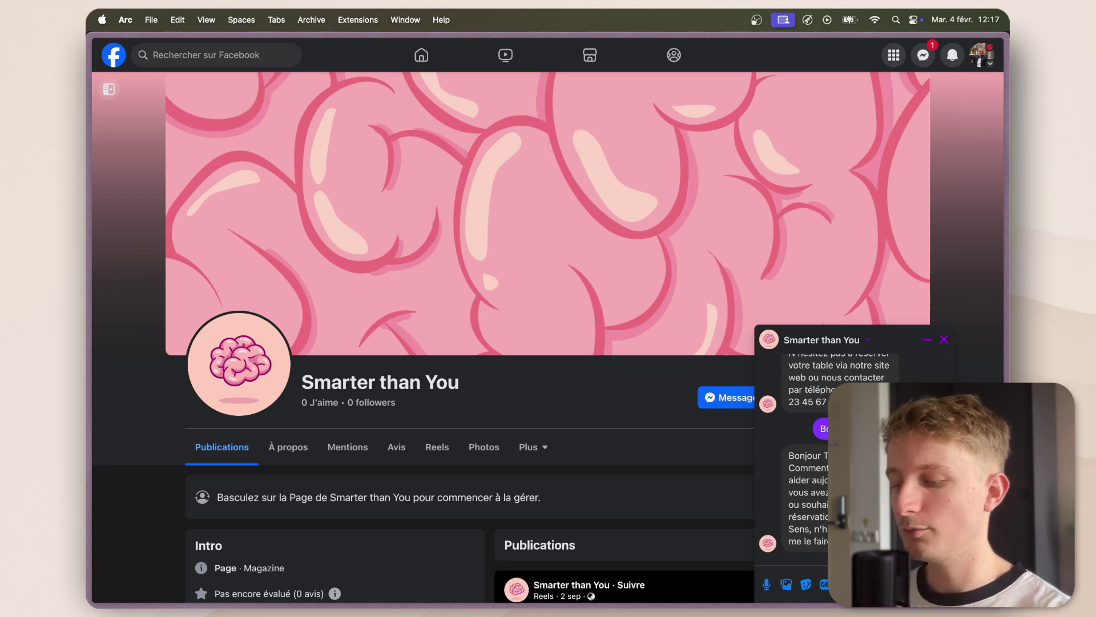
pyautogui.write('Comment ça va ?')
pyautogui.press('Return')
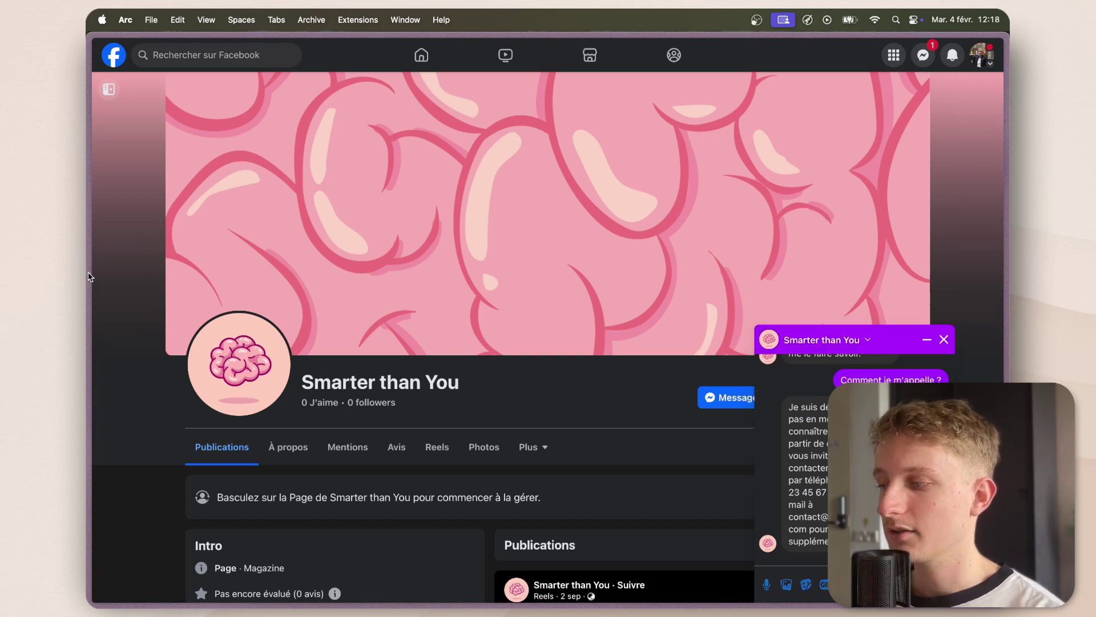
# Open the Conversations Messenger spreadsheet from the Youtube folder in Google Drive.
pyautogui.moveTo(88, 277)
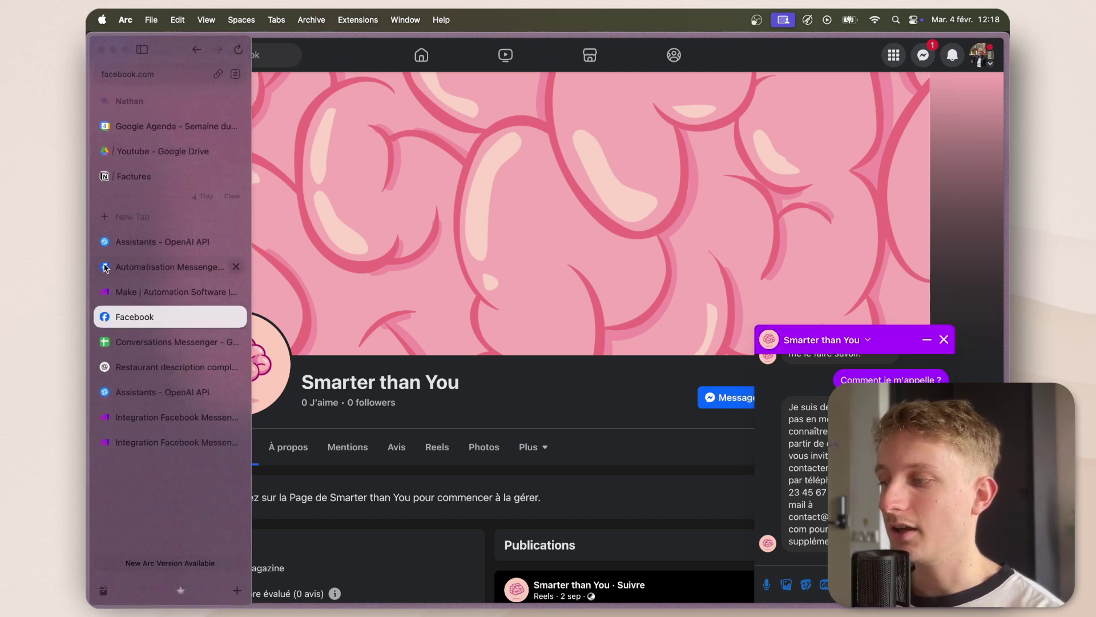
pyautogui.click(177, 151)
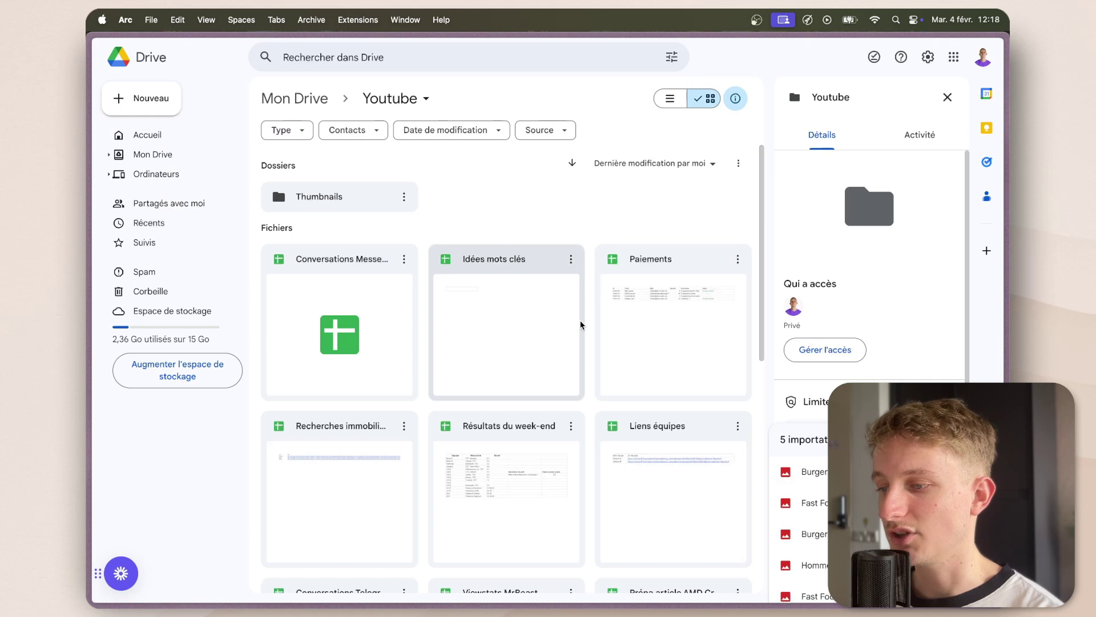
pyautogui.doubleClick(387, 311)
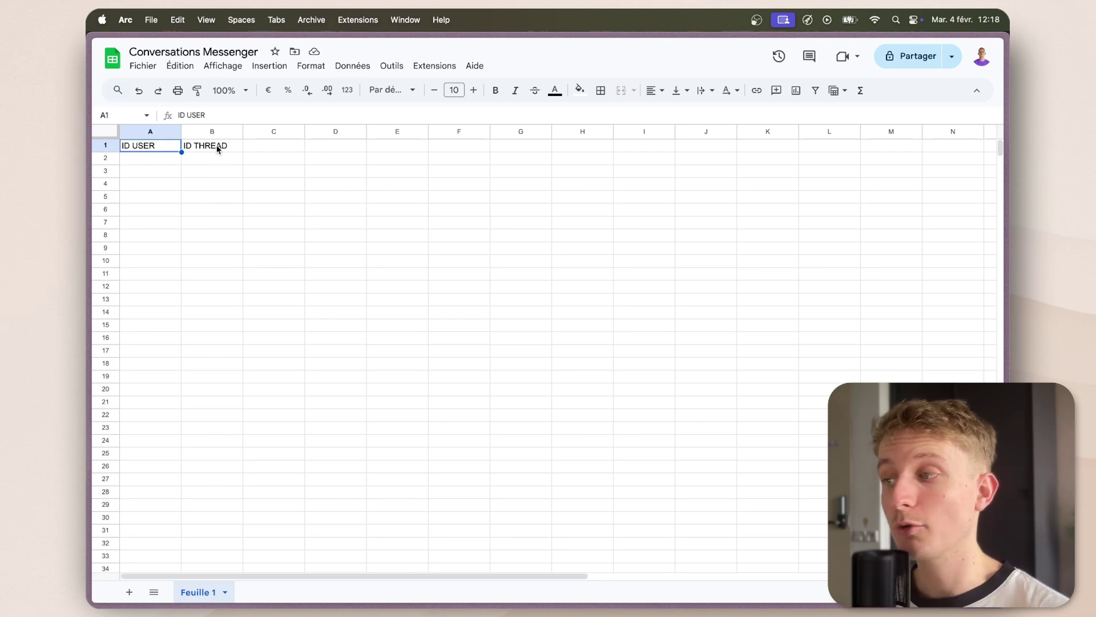
# Return to the Make scenario and insert a Google Sheets Search Rows module between Watch Messages and the OpenAI module.
pyautogui.moveTo(89, 193)
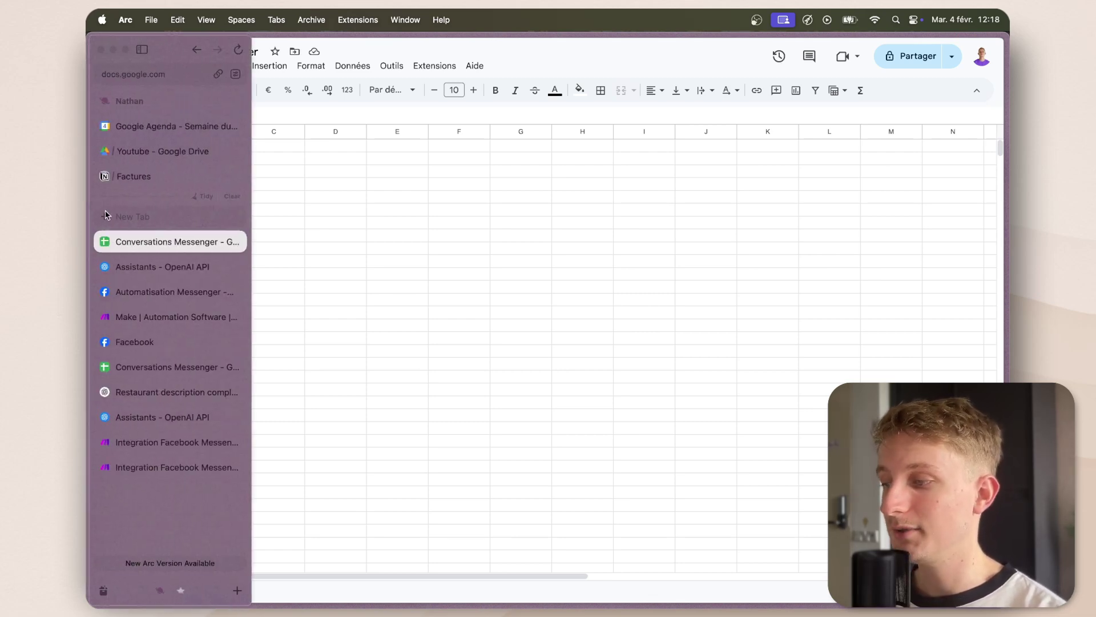
pyautogui.click(184, 456)
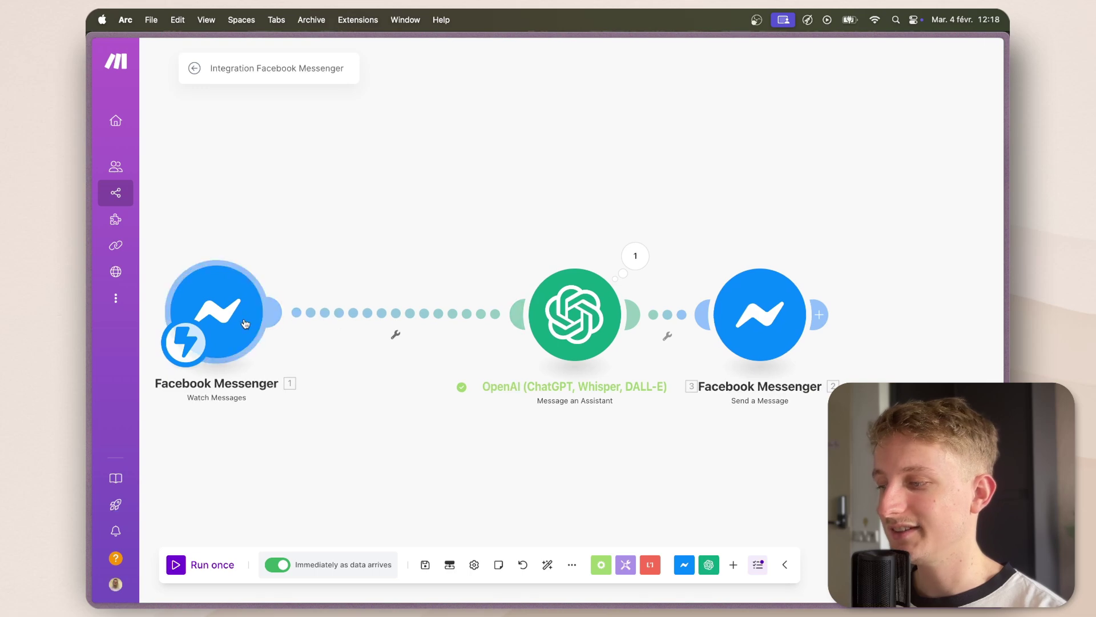
pyautogui.click(383, 334)
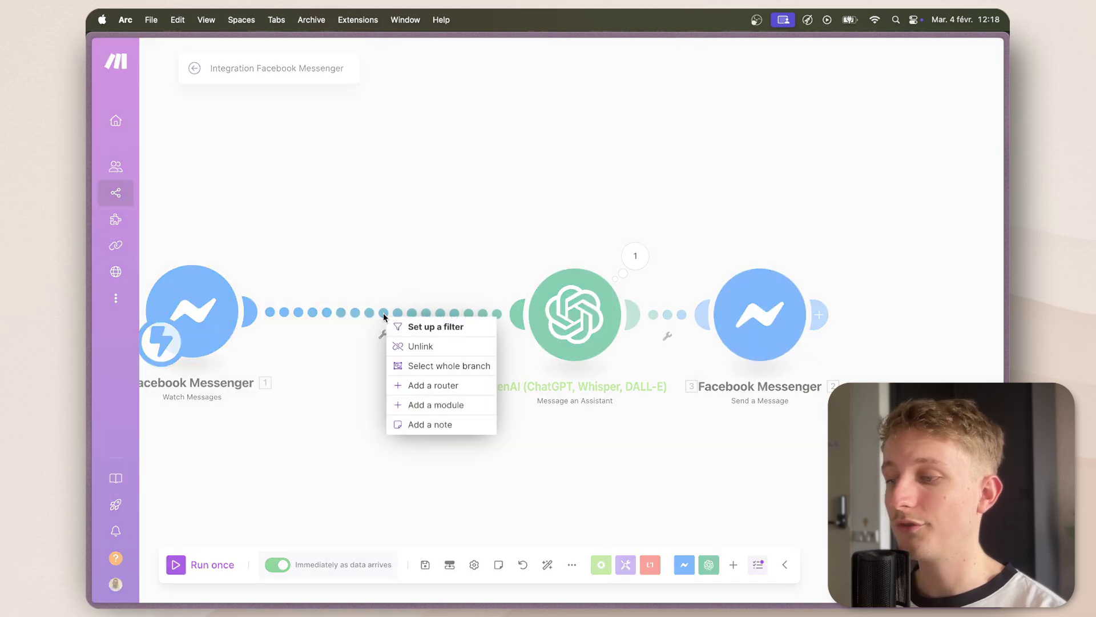
pyautogui.click(441, 406)
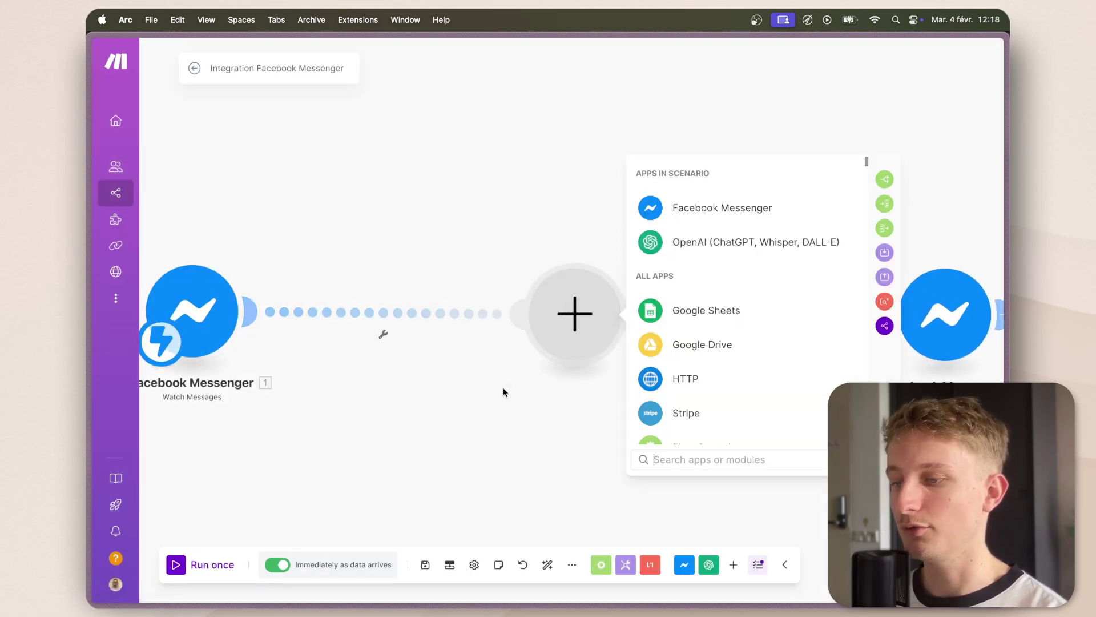
pyautogui.write('google')
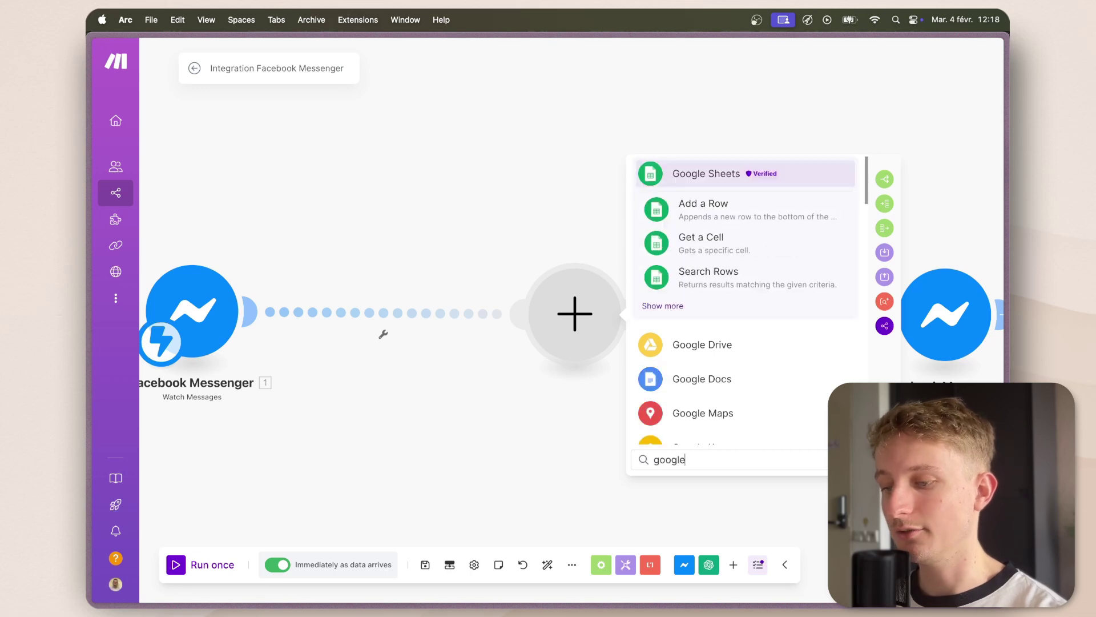
pyautogui.click(730, 178)
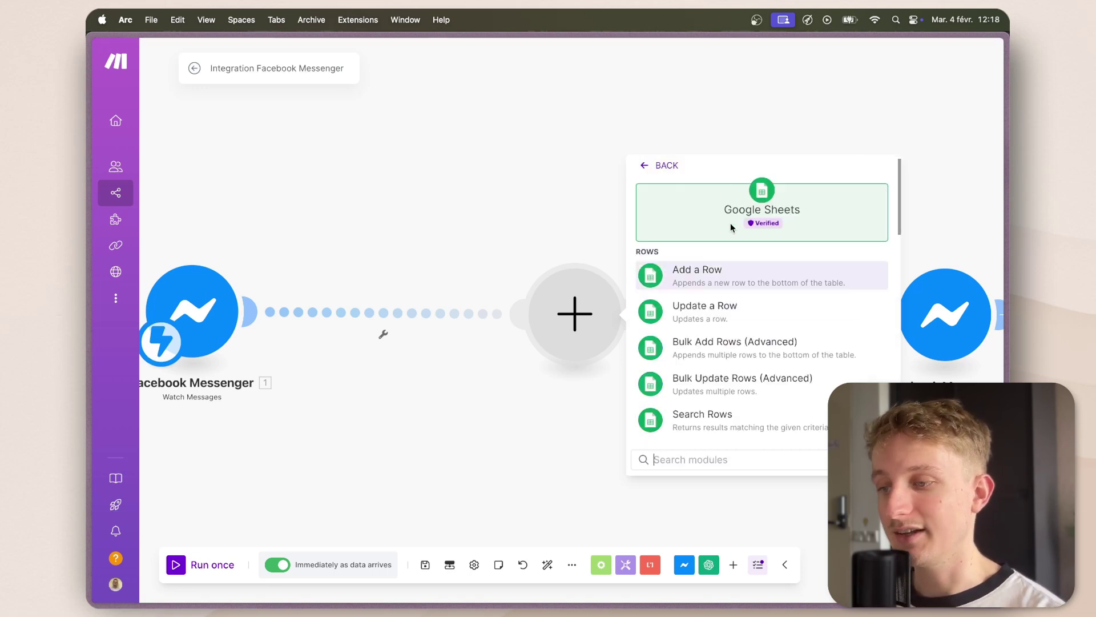
pyautogui.scroll(-3, 717, 398)
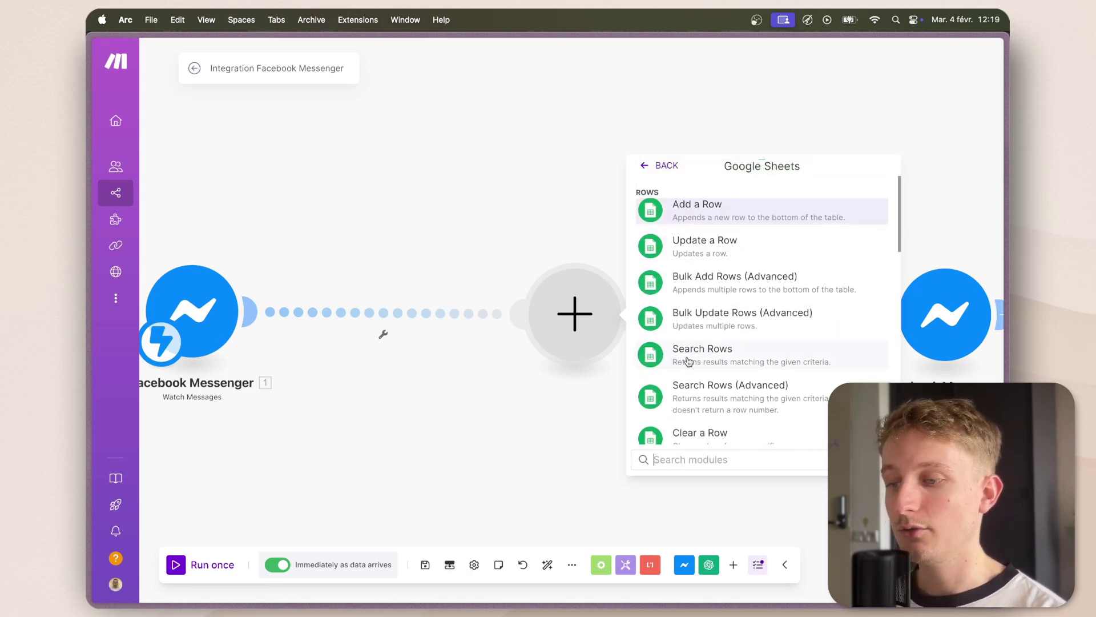
pyautogui.click(709, 357)
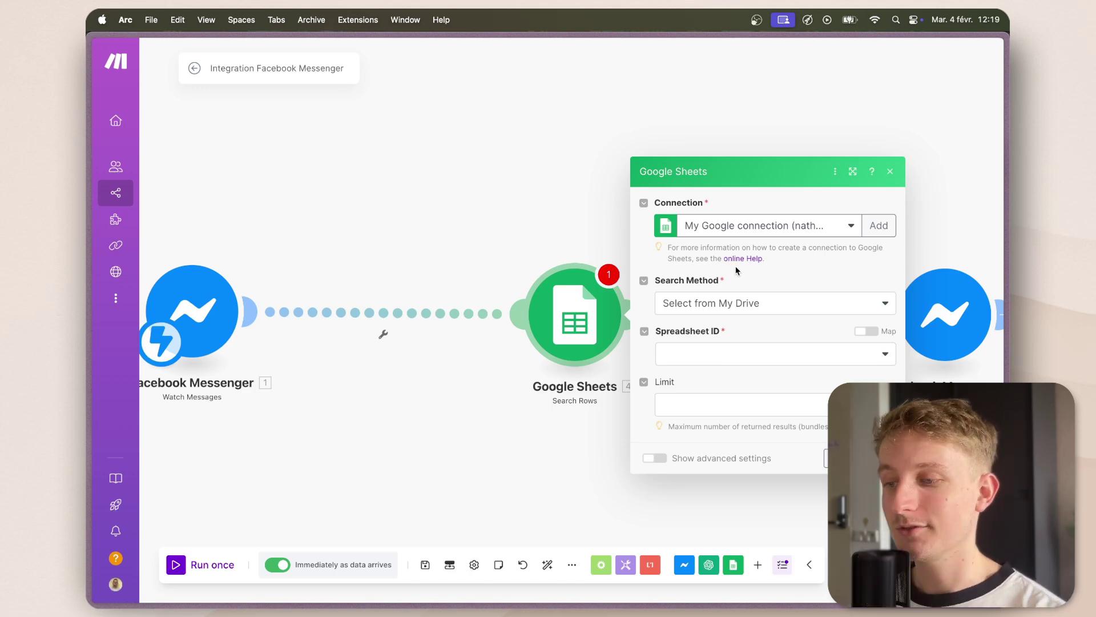
# Select the Conversations Messenger spreadsheet and the sheet Feuille 1 in the Search Rows module.
pyautogui.click(737, 359)
pyautogui.write('conv')
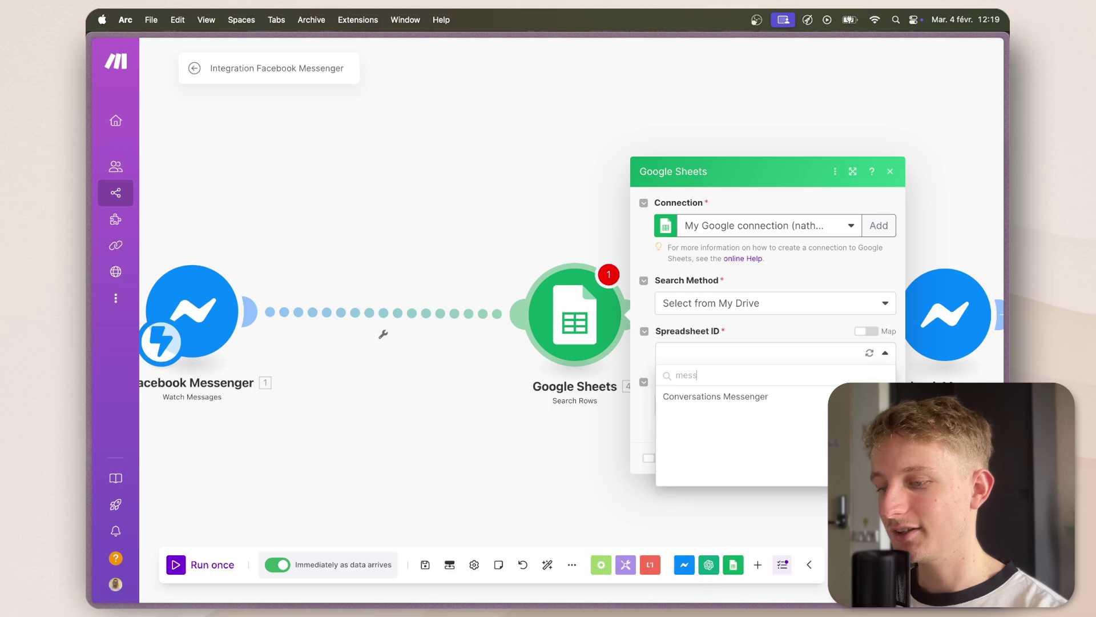
pyautogui.click(691, 395)
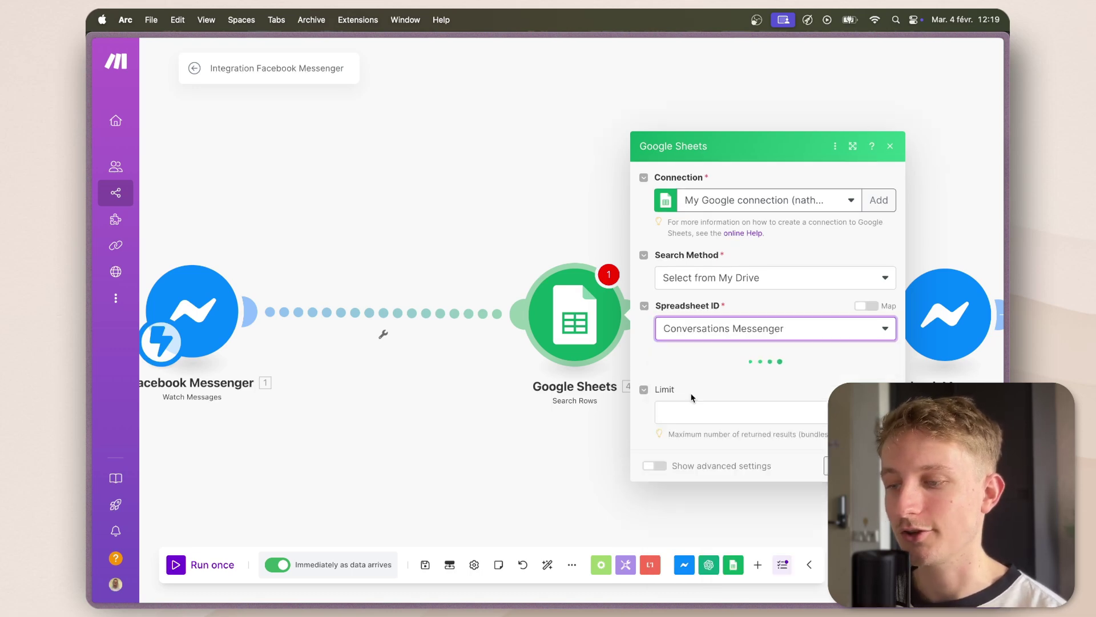
pyautogui.click(693, 404)
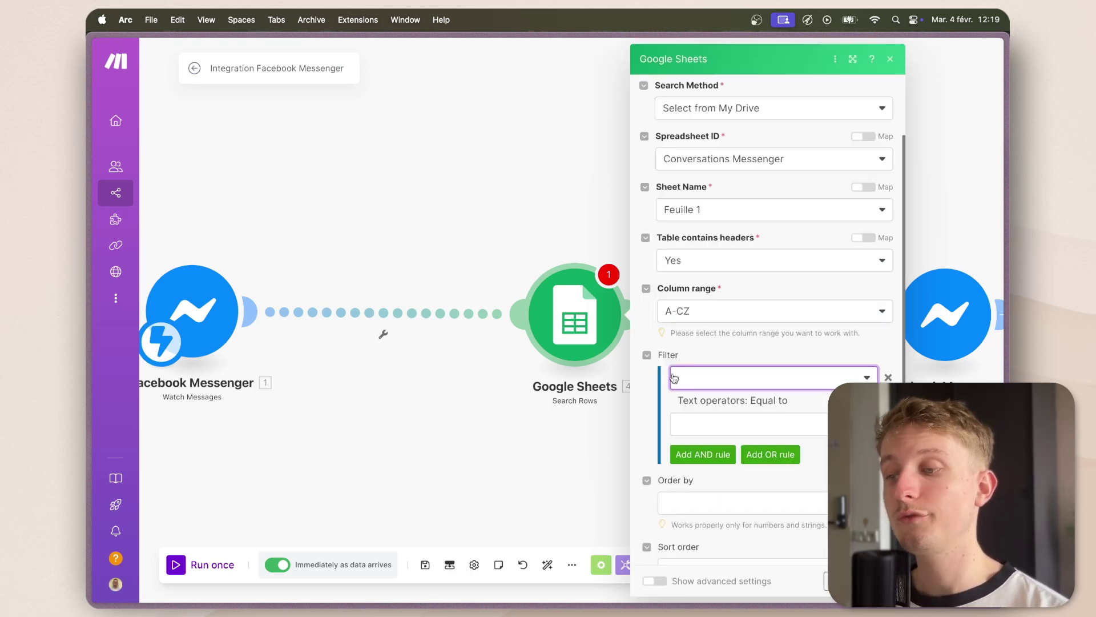
# Filter the searched rows so that ID USER (A) equals the Sender PSID from Watch Messages.
pyautogui.click(673, 378)
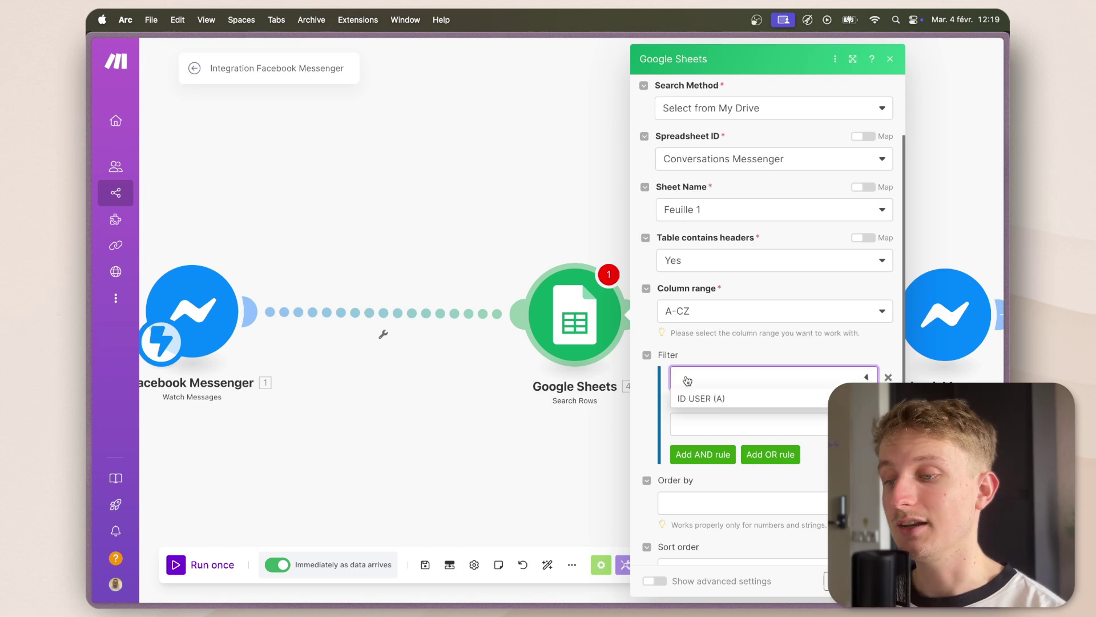
pyautogui.click(699, 395)
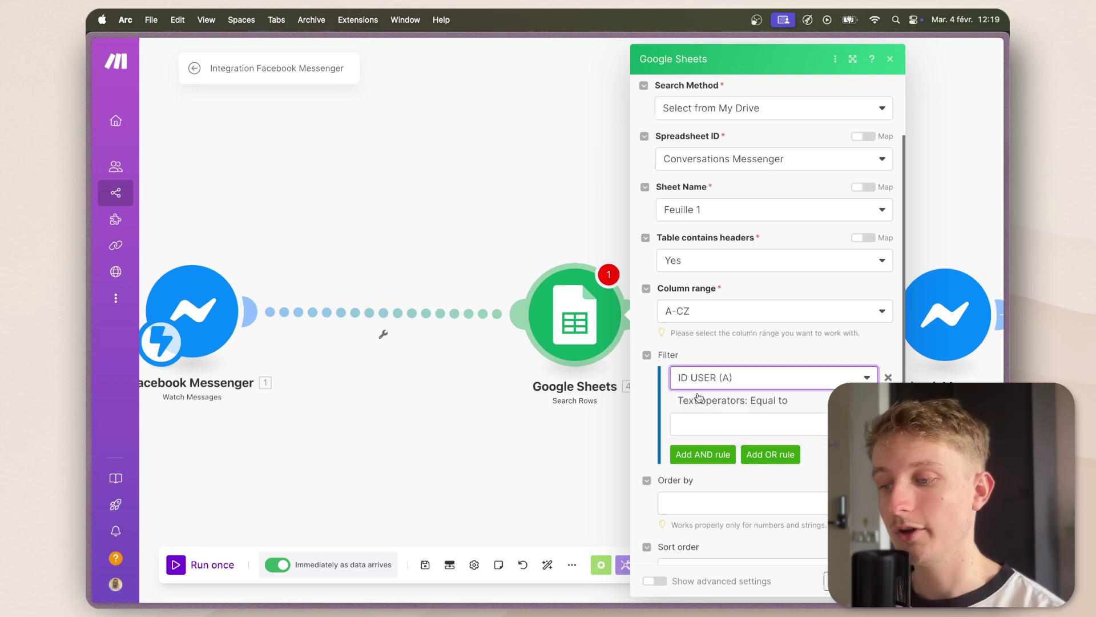
pyautogui.click(732, 417)
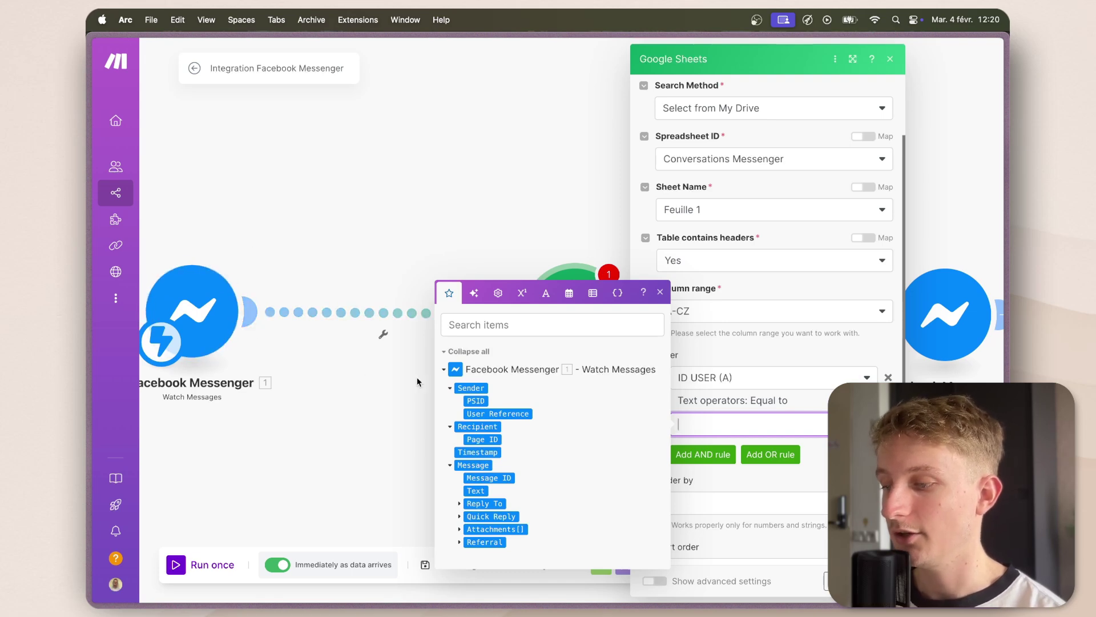
pyautogui.click(480, 402)
# Set the Search Rows limit to 1 and save the module.
pyautogui.scroll(-3, 726, 513)
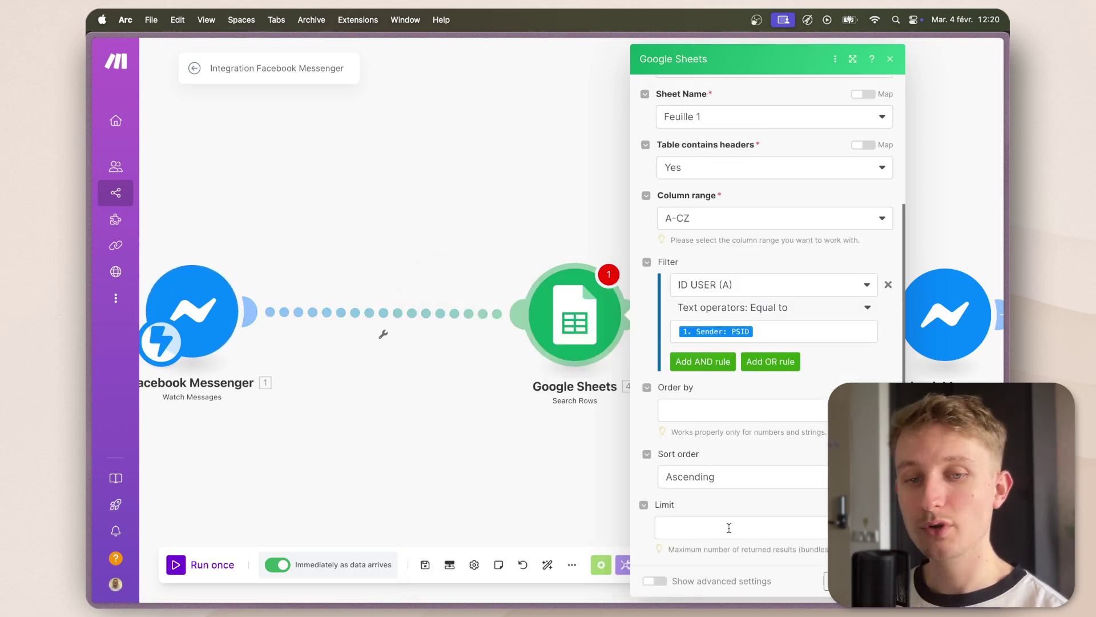
pyautogui.click(727, 526)
pyautogui.write('1')
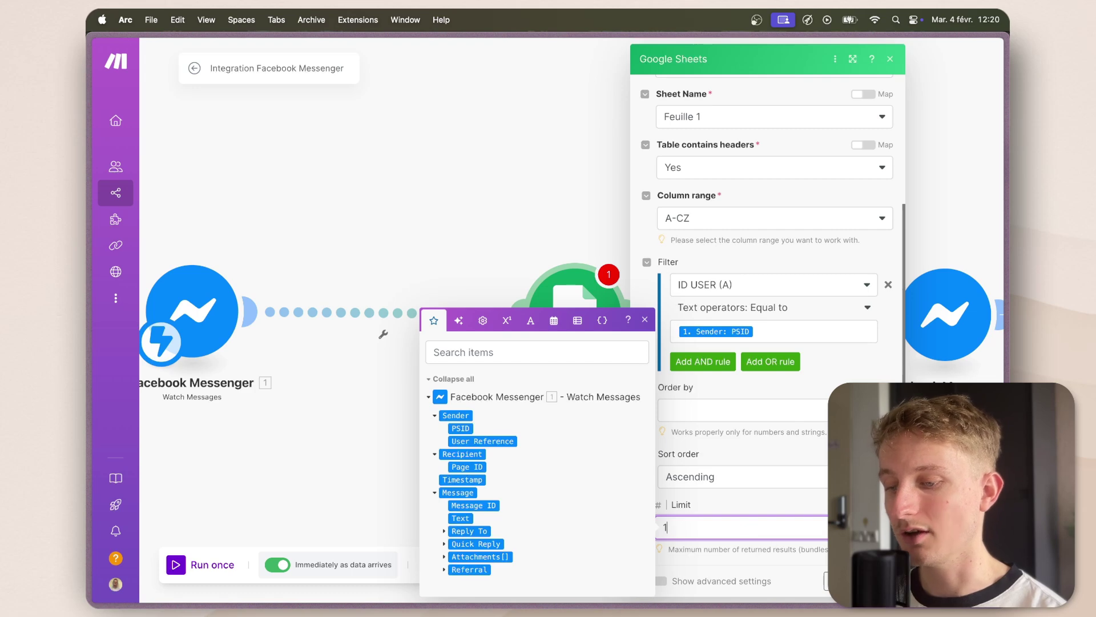
pyautogui.click(877, 581)
# Move the Google Sheets Search Rows module close to Watch Messages and run only that module with the test PSID dqsdqs.
pyautogui.moveTo(570, 333); pyautogui.dragTo(376, 332)
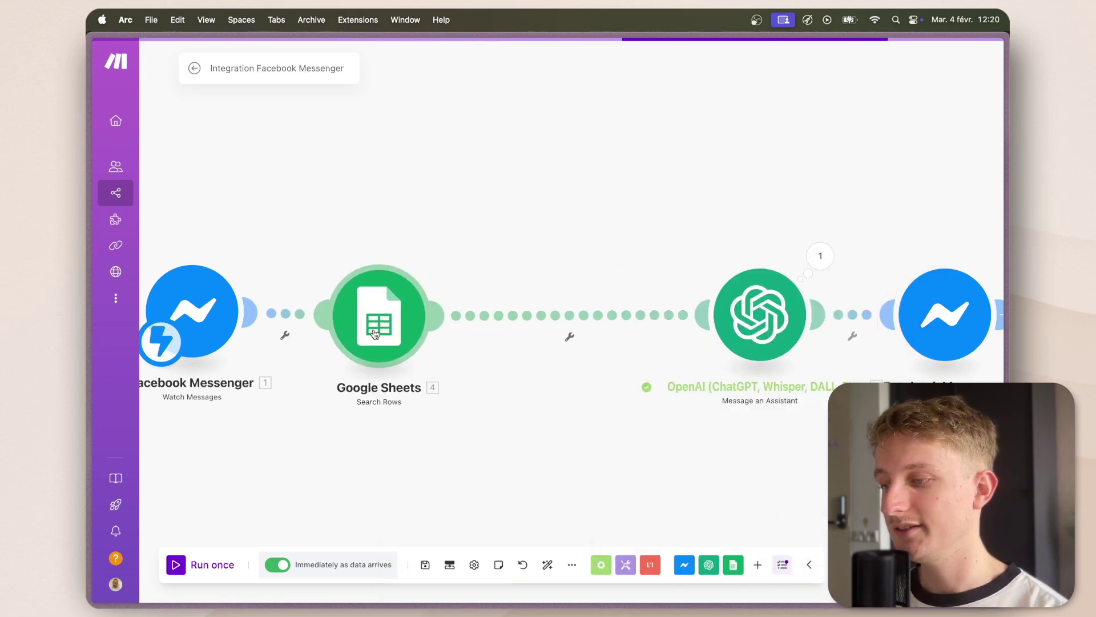
pyautogui.rightClick(380, 331)
pyautogui.click(407, 360)
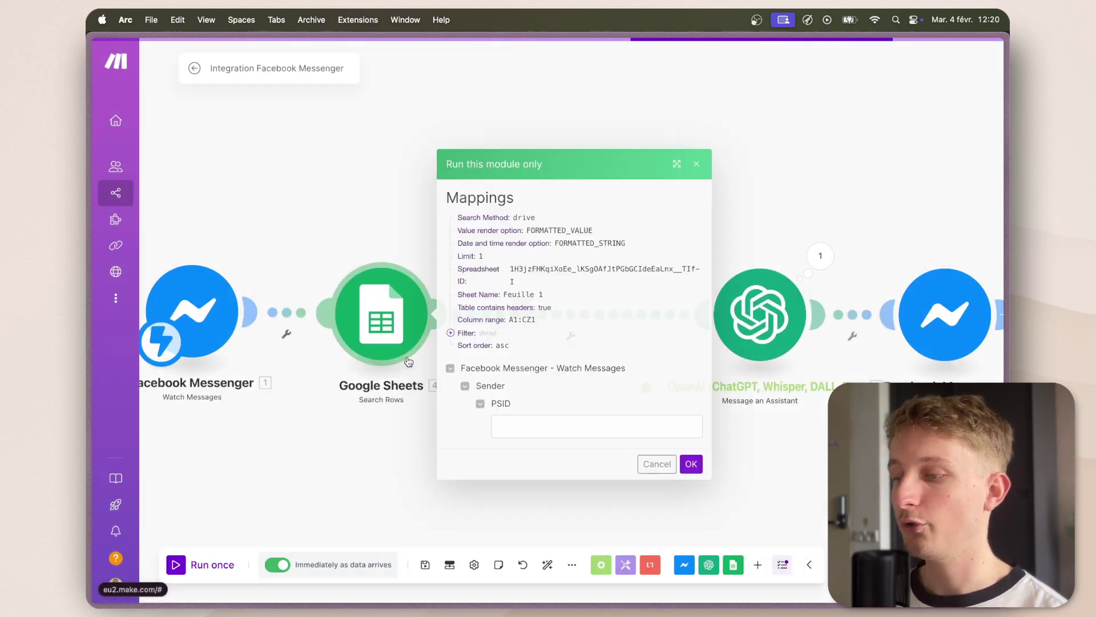
pyautogui.click(521, 424)
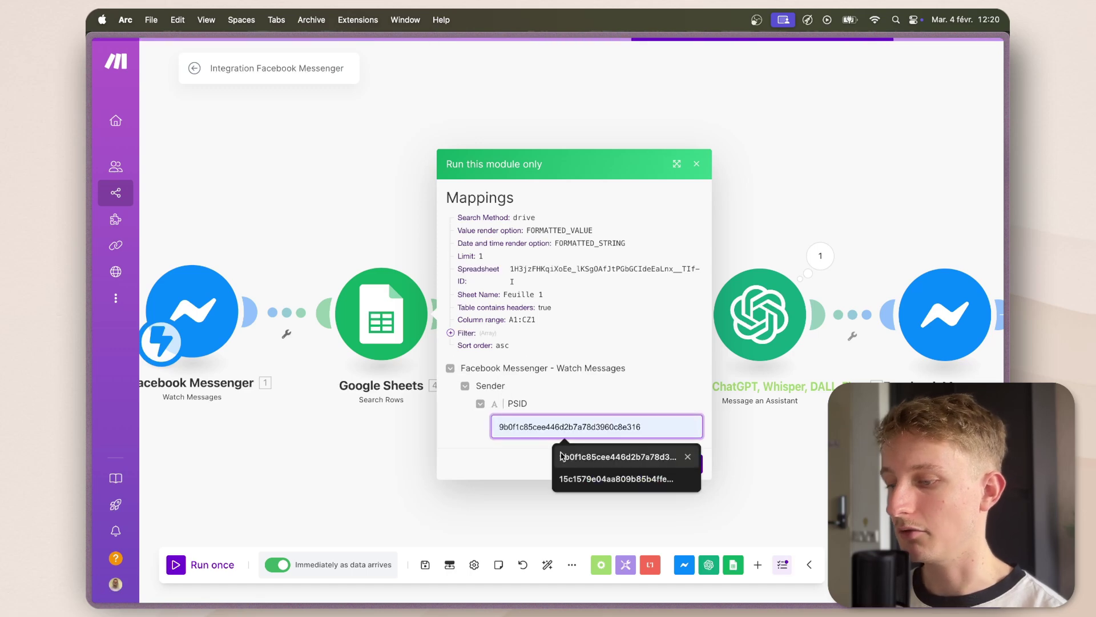
pyautogui.write('dqsdqs')
pyautogui.click(681, 462)
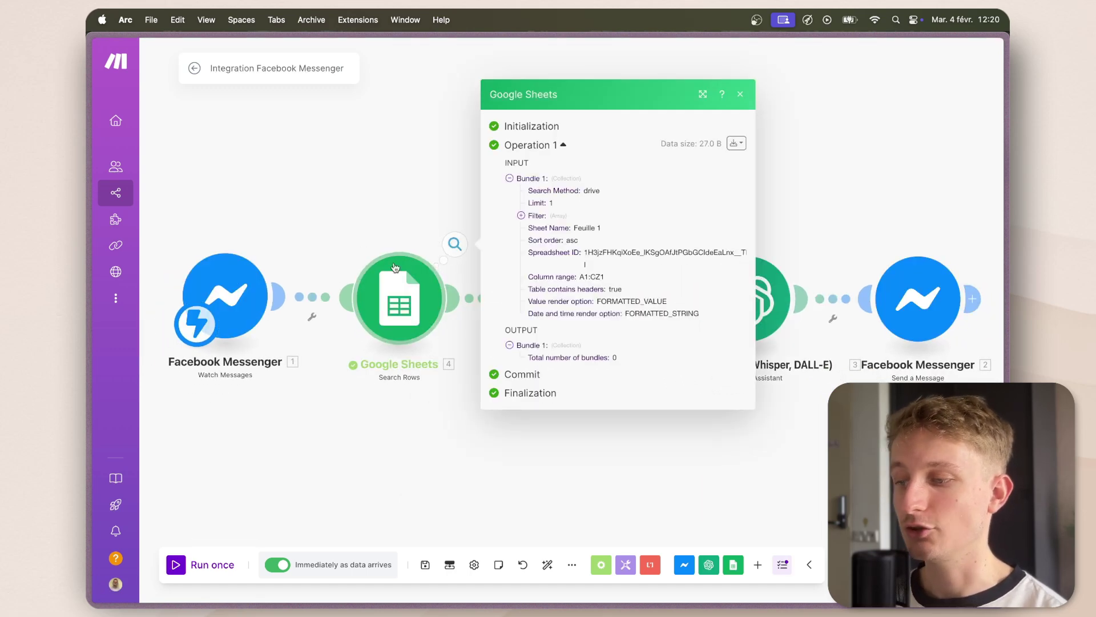
pyautogui.click(471, 448)
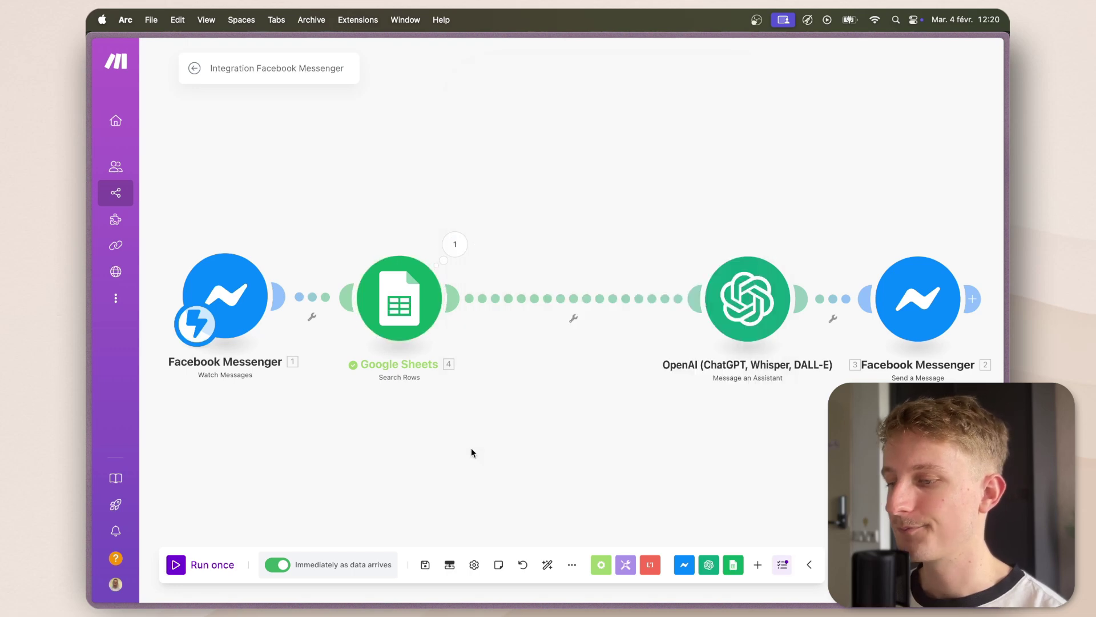
# Move the OpenAI module beside Search Rows and begin its Thread ID with an ifempty function taking ID THREAD (B) as first value.
pyautogui.moveTo(738, 328); pyautogui.dragTo(564, 330)
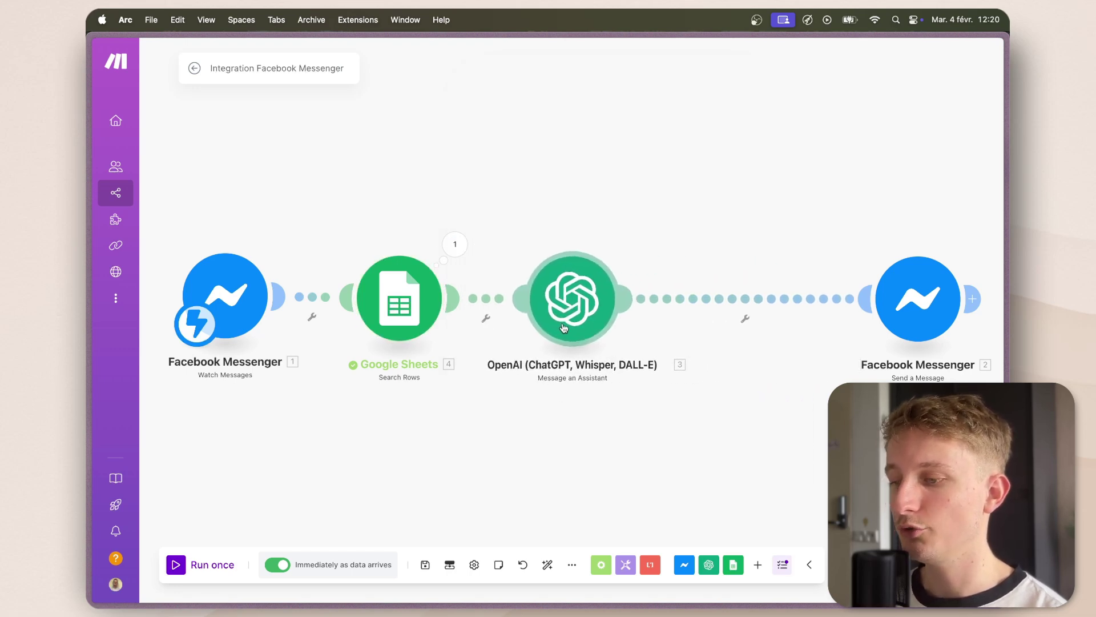
pyautogui.click(573, 320)
pyautogui.scroll(-3, 709, 406)
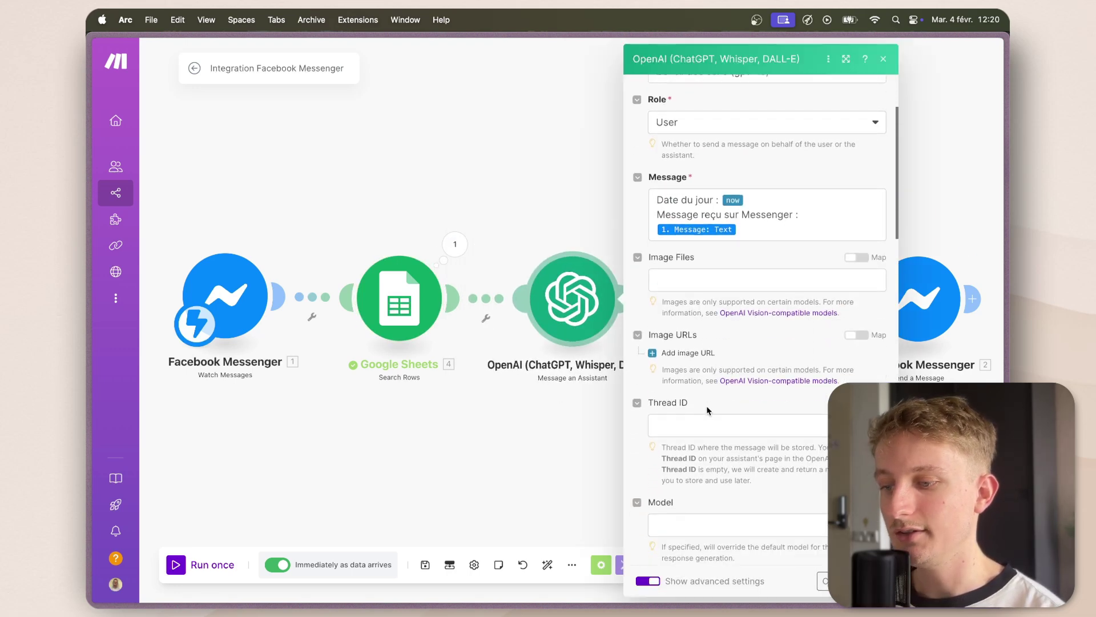
pyautogui.click(693, 428)
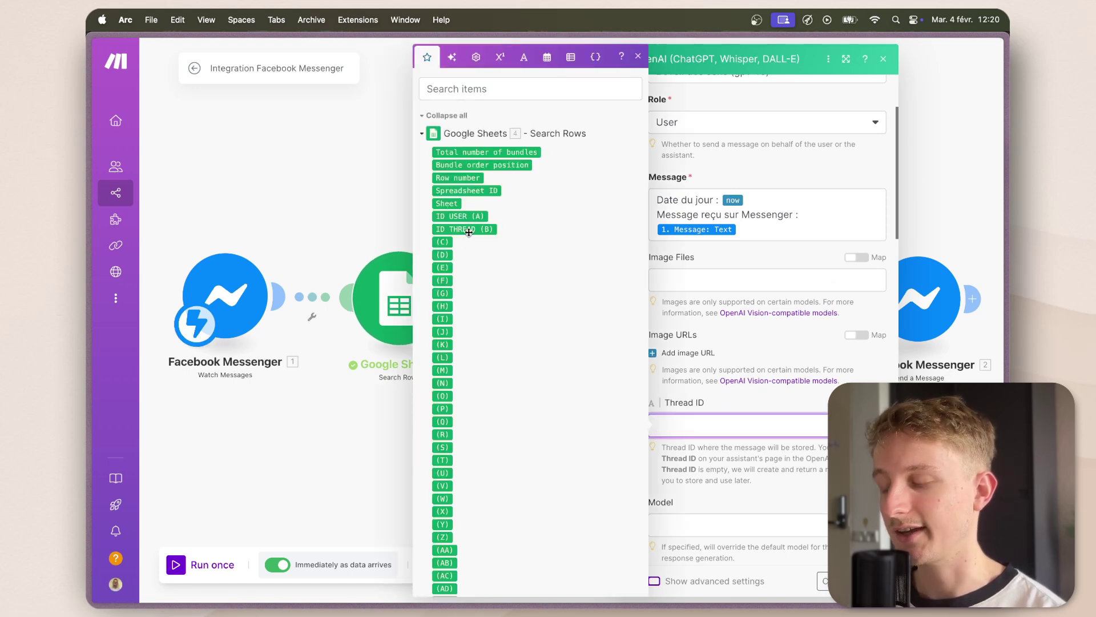
pyautogui.moveTo(470, 231)
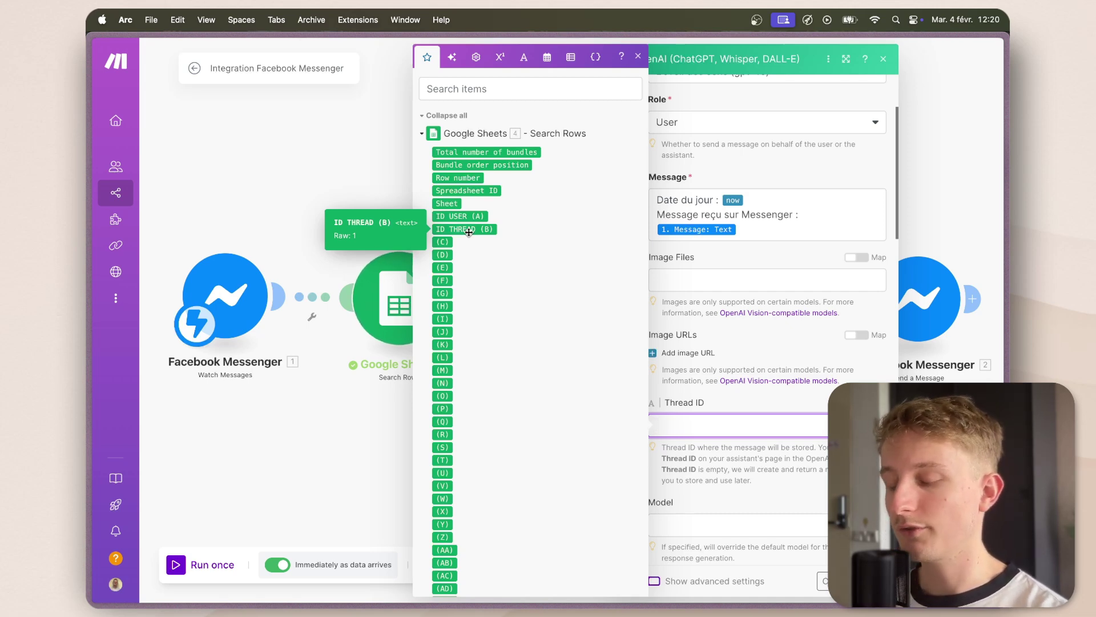
pyautogui.write('ifempty')
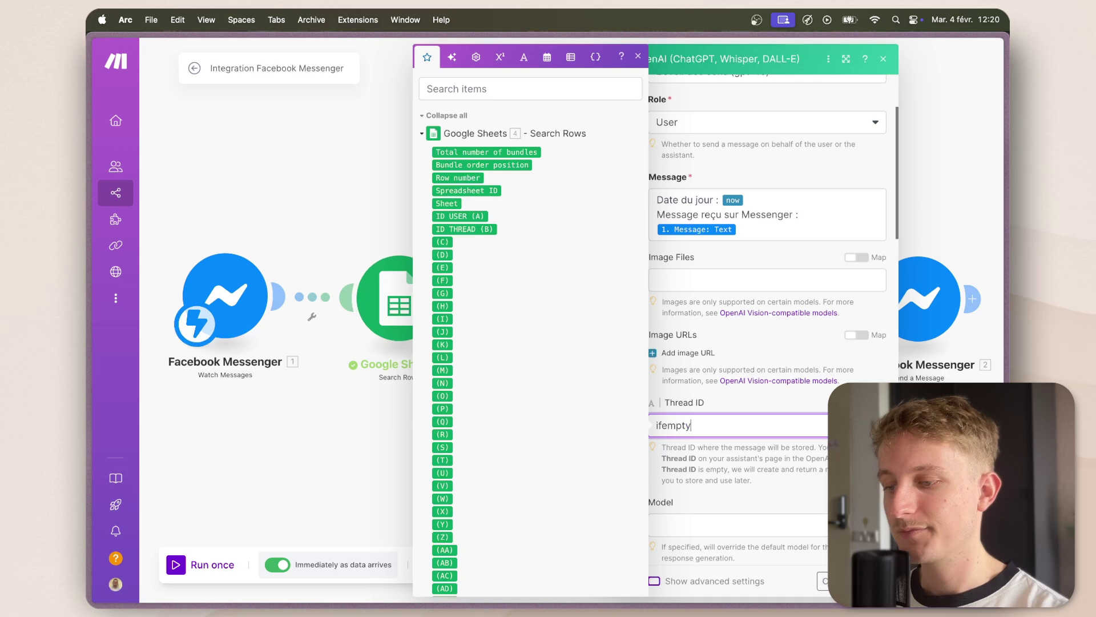
pyautogui.write('(')
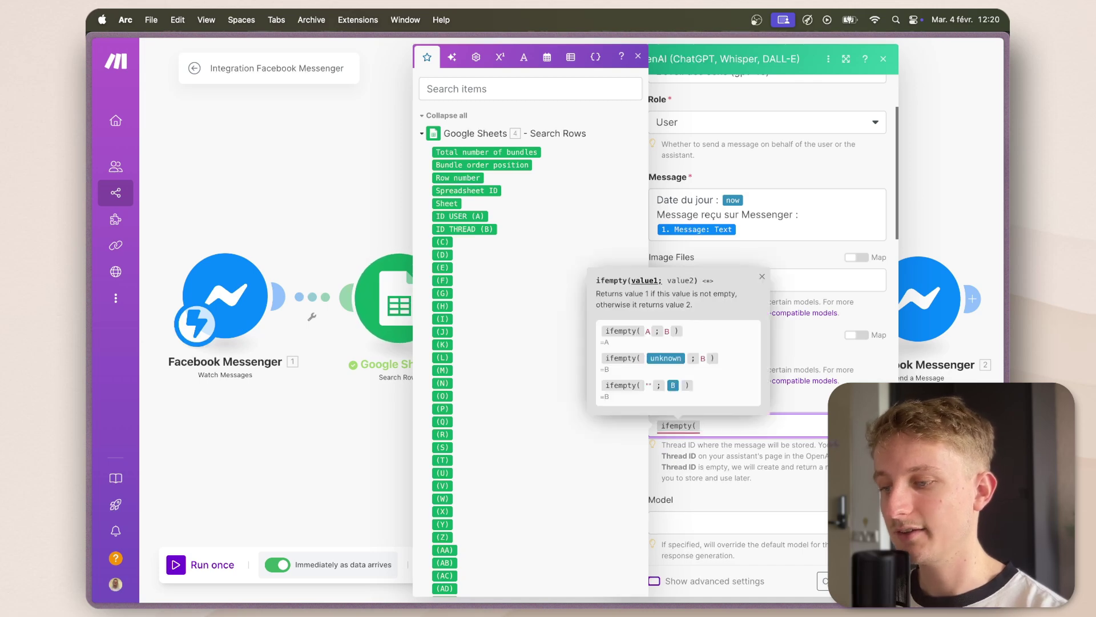
pyautogui.click(453, 229)
pyautogui.write(';')
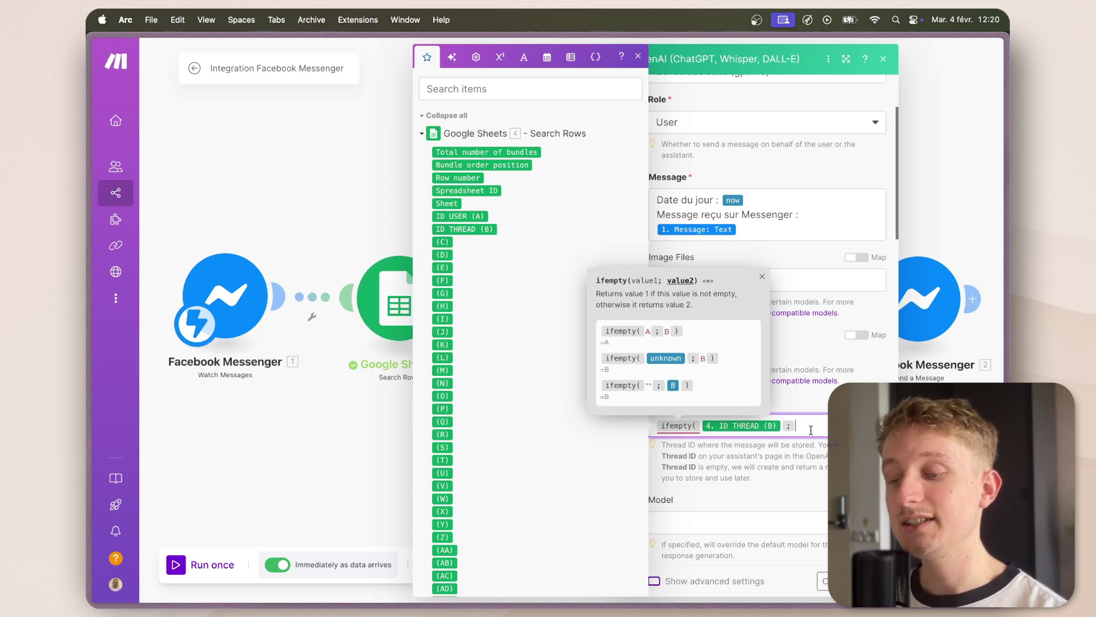
# Complete the Thread ID's ifempty function with emptystring as the second value and save the OpenAI module.
pyautogui.moveTo(764, 426)
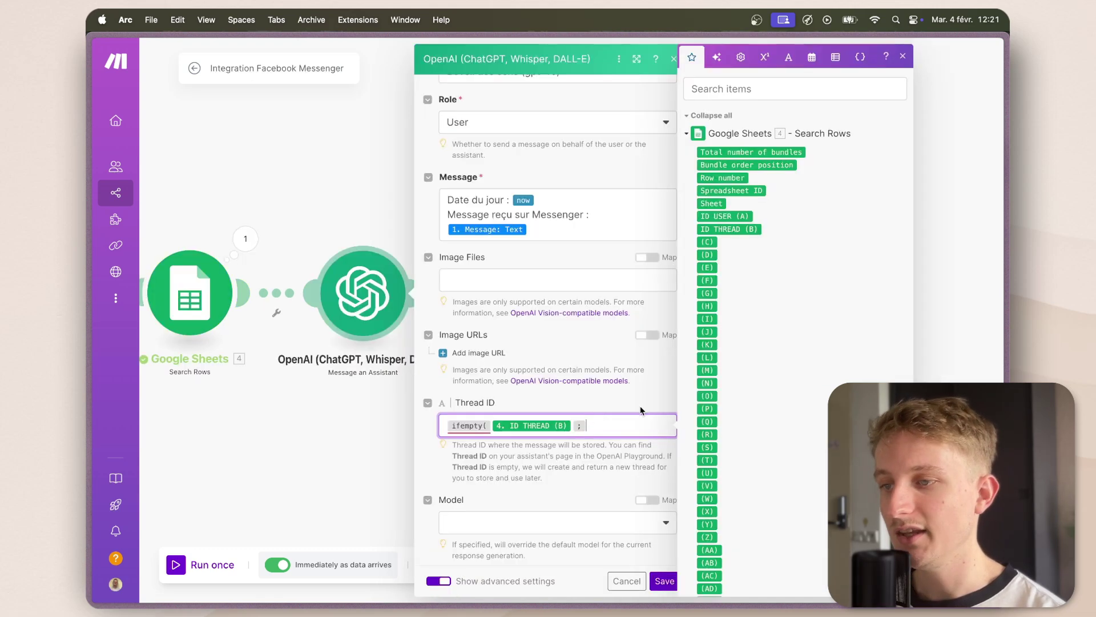
pyautogui.click(789, 58)
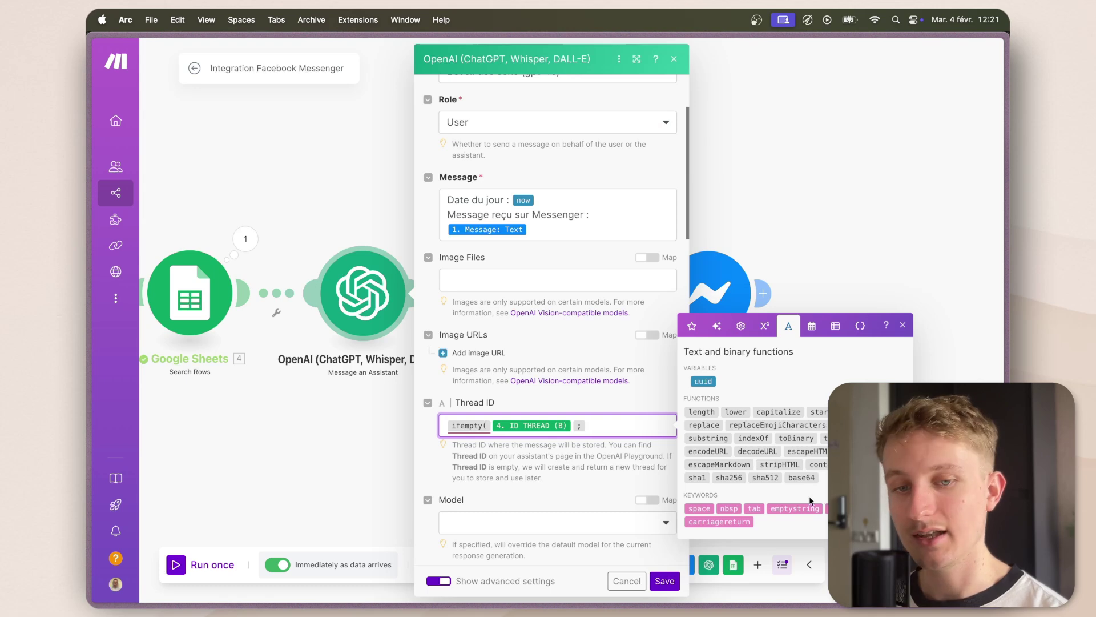
pyautogui.click(791, 511)
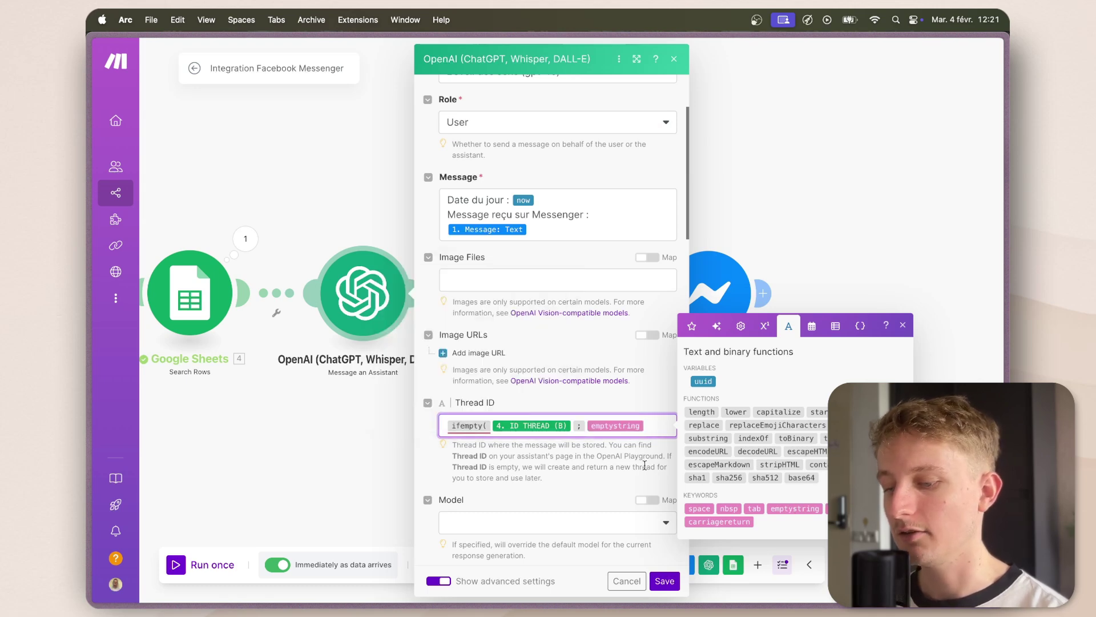
pyautogui.write(')')
pyautogui.scroll(-4, 597, 415)
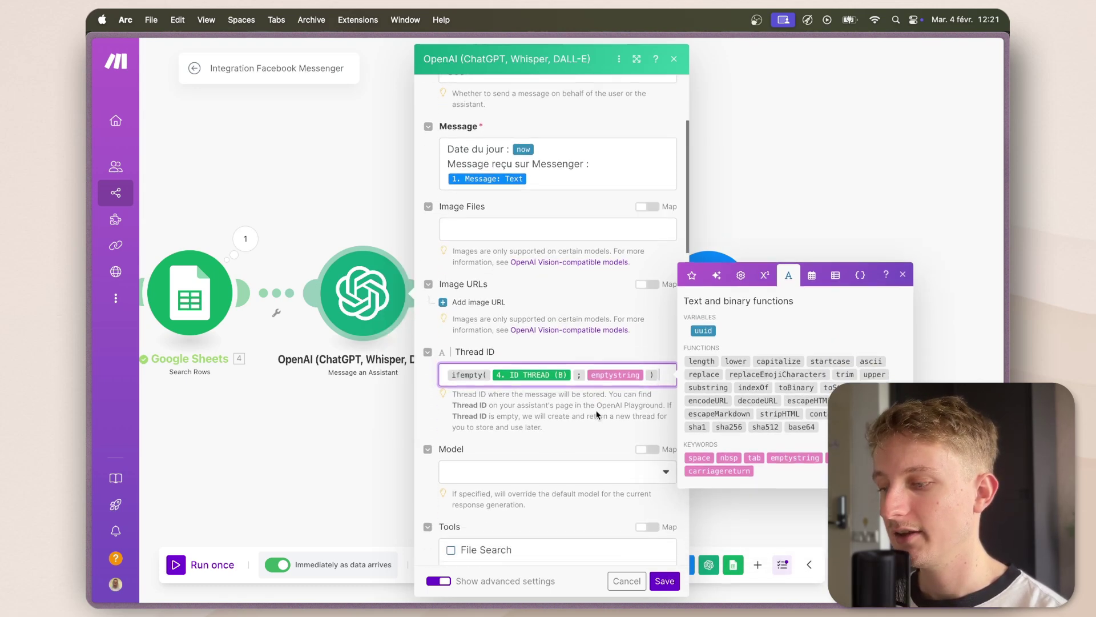
pyautogui.click(664, 581)
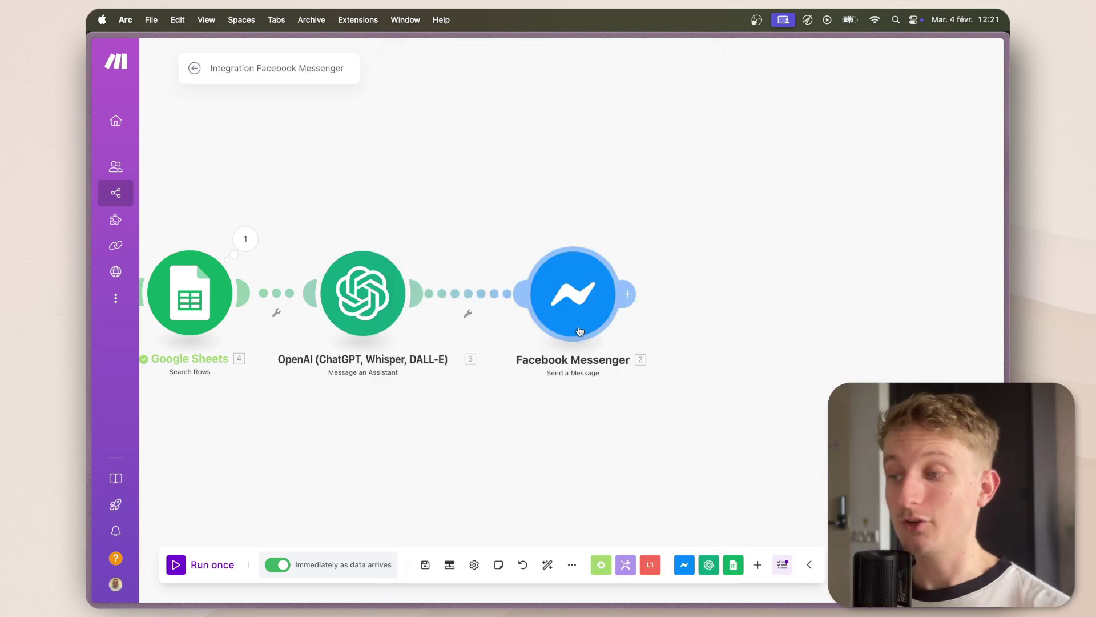
# Add a Google Sheets Add a Row module after Send a Message, using sheet Feuille 1 of the Conversations Messenger spreadsheet.
pyautogui.click(627, 294)
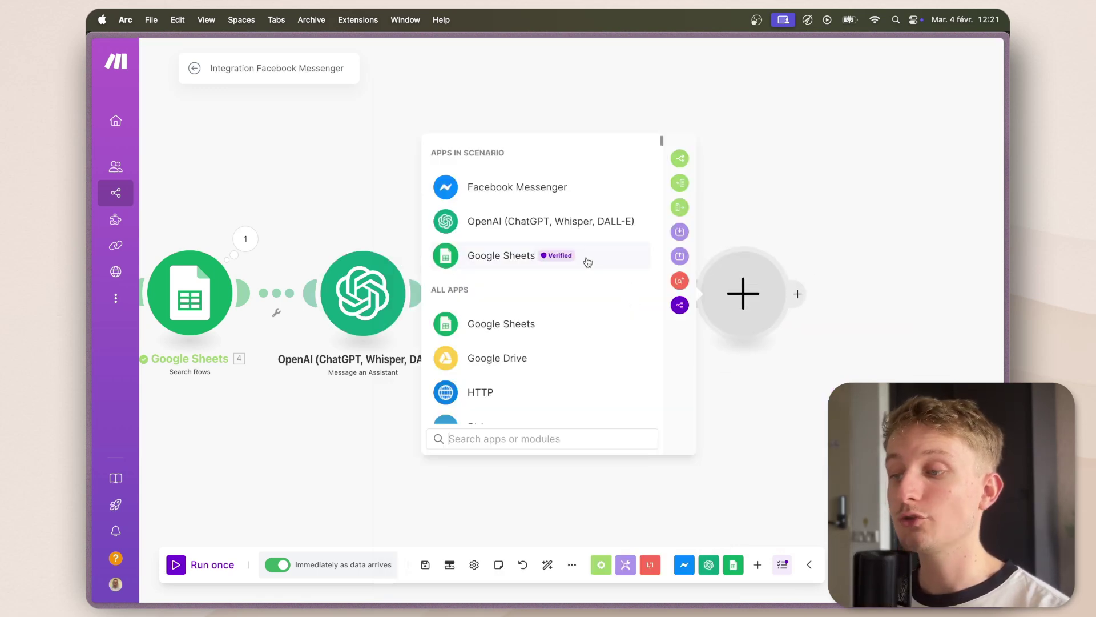
pyautogui.click(588, 260)
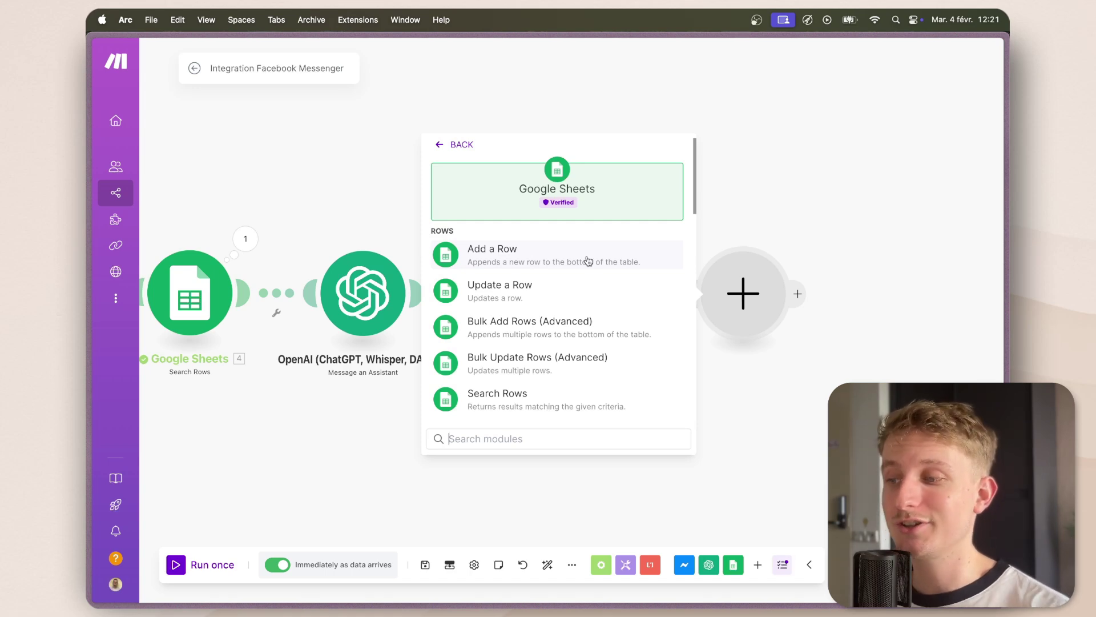
pyautogui.click(557, 265)
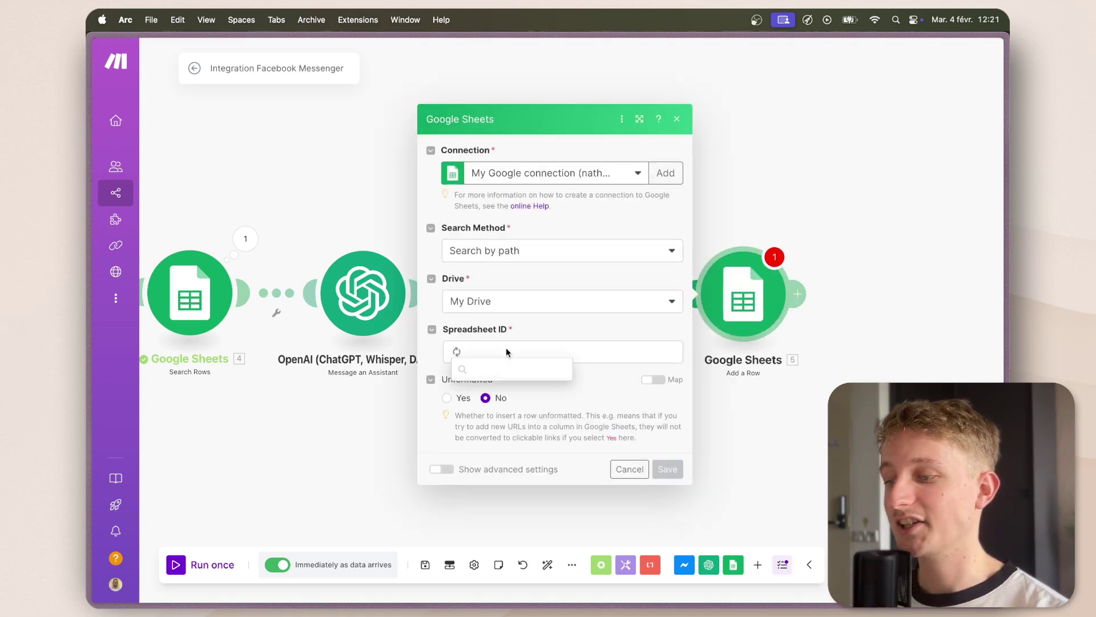
pyautogui.click(554, 377)
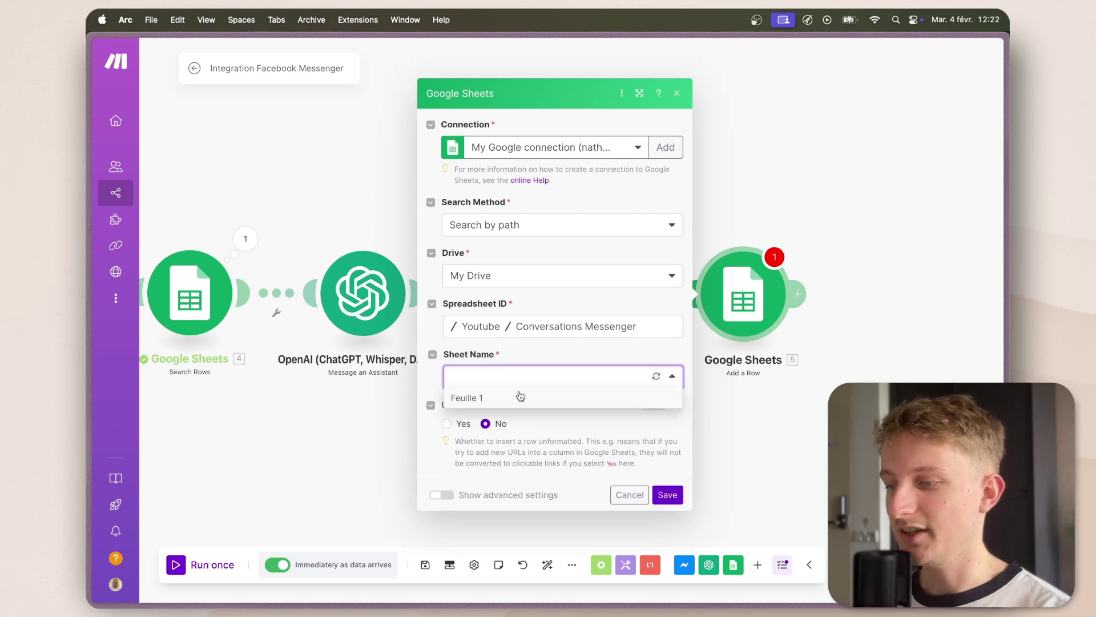
pyautogui.click(515, 395)
# Map ID USER (A) to the Watch Messages Sender PSID and ID THREAD (B) to the OpenAI Thread ID, and save the Add a Row module.
pyautogui.click(500, 394)
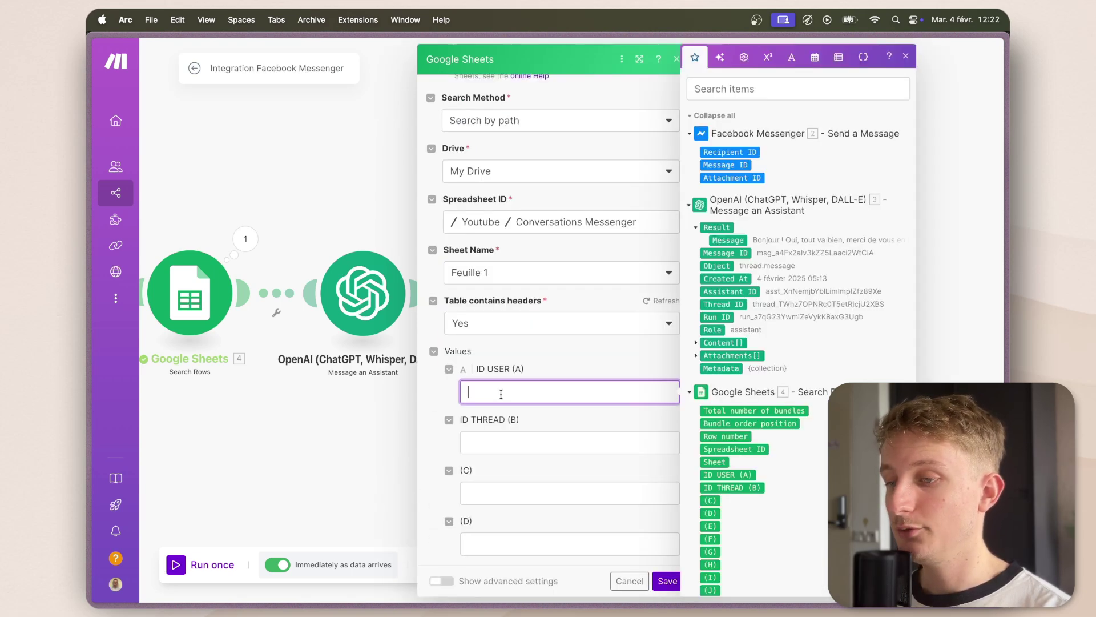
pyautogui.scroll(-10, 759, 487)
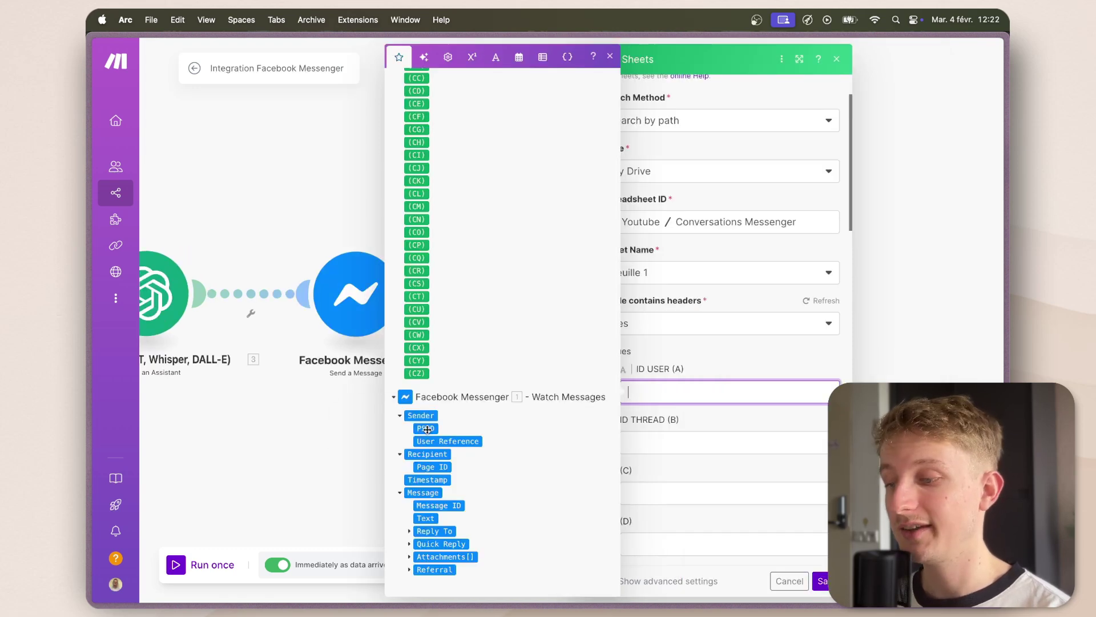
pyautogui.click(427, 428)
pyautogui.click(711, 441)
pyautogui.scroll(10, 567, 325)
pyautogui.scroll(5, 567, 324)
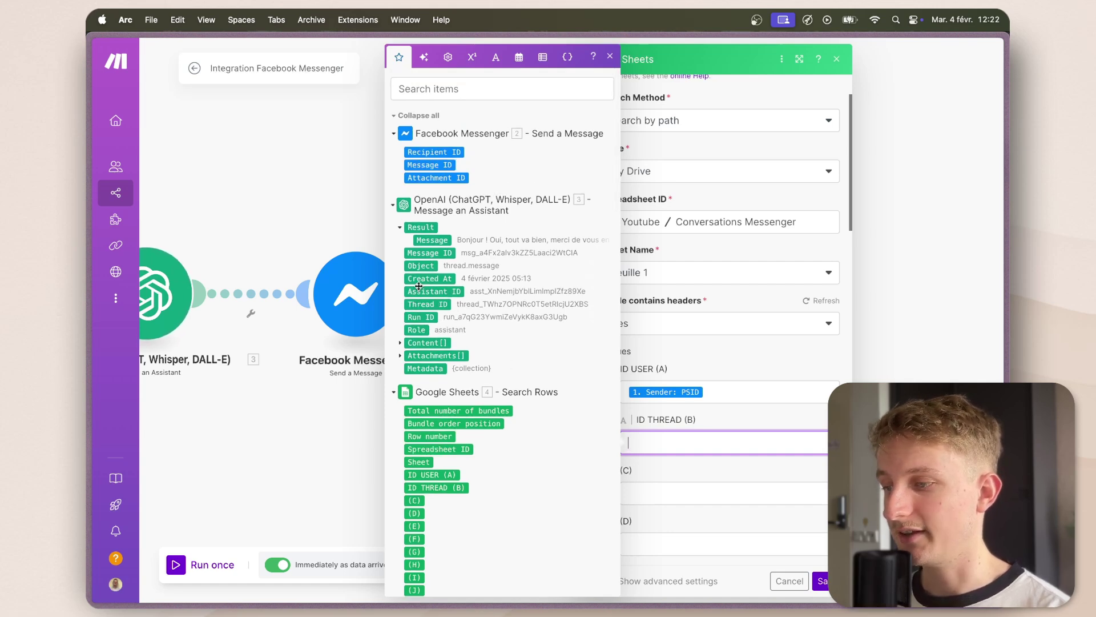
pyautogui.click(430, 303)
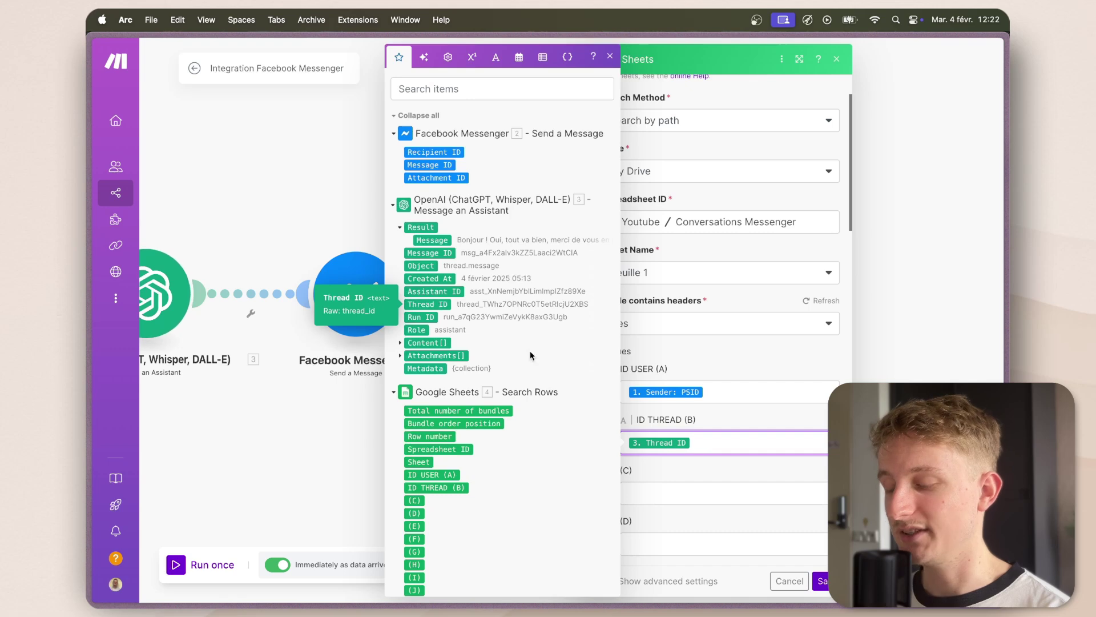
pyautogui.click(820, 581)
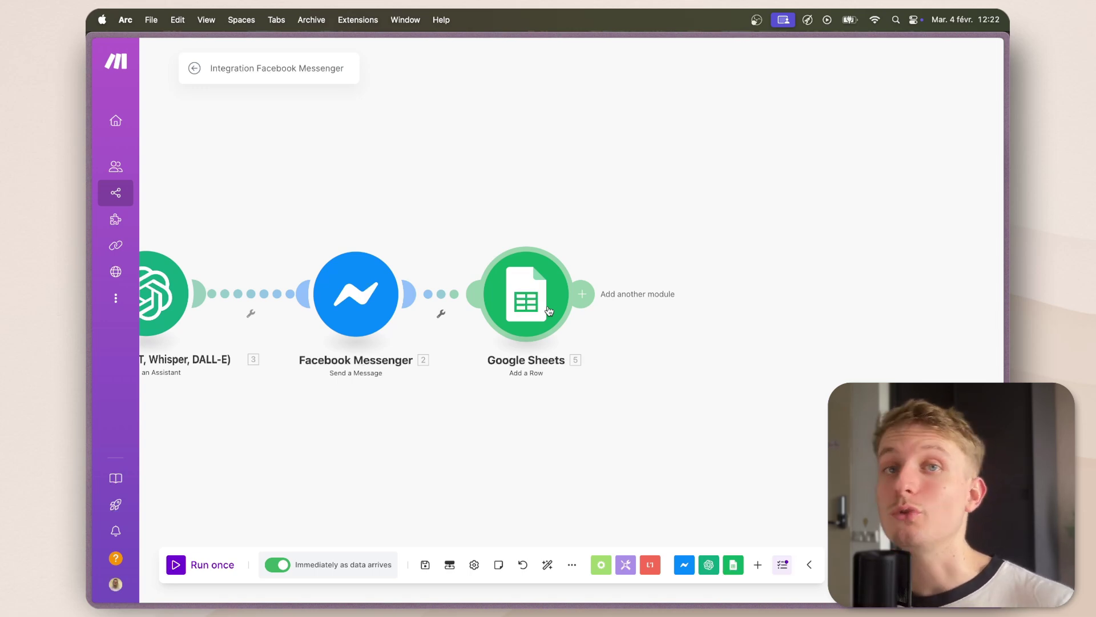
# Set a filter between Send a Message and Add a Row requiring Search Rows' Total number of bundles to numerically equal 0, and save it.
pyautogui.click(441, 316)
pyautogui.click(443, 326)
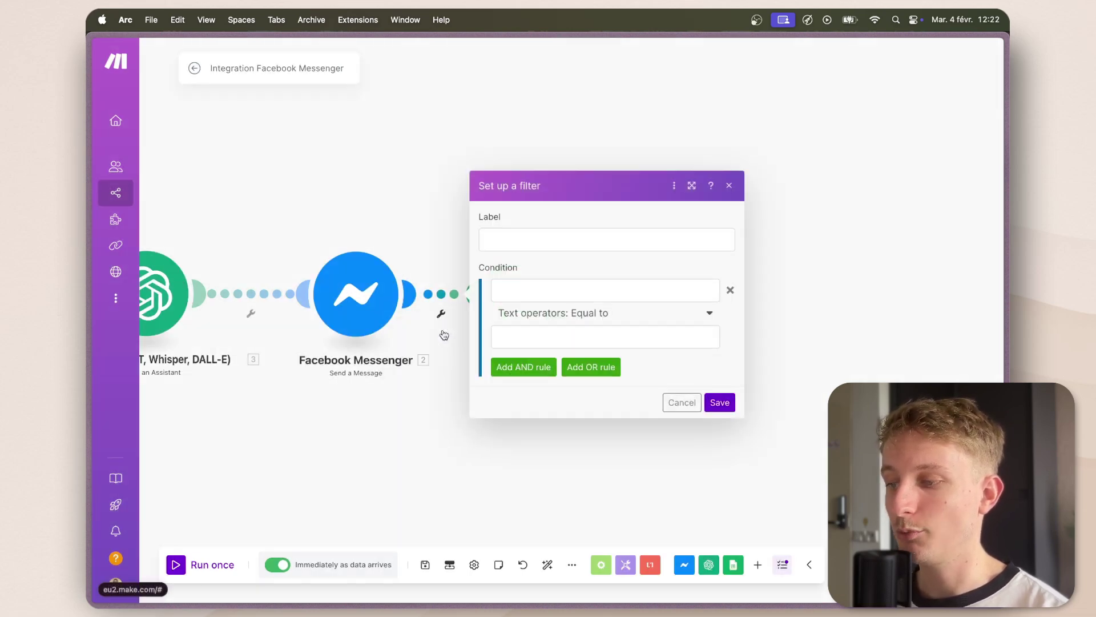
pyautogui.click(517, 289)
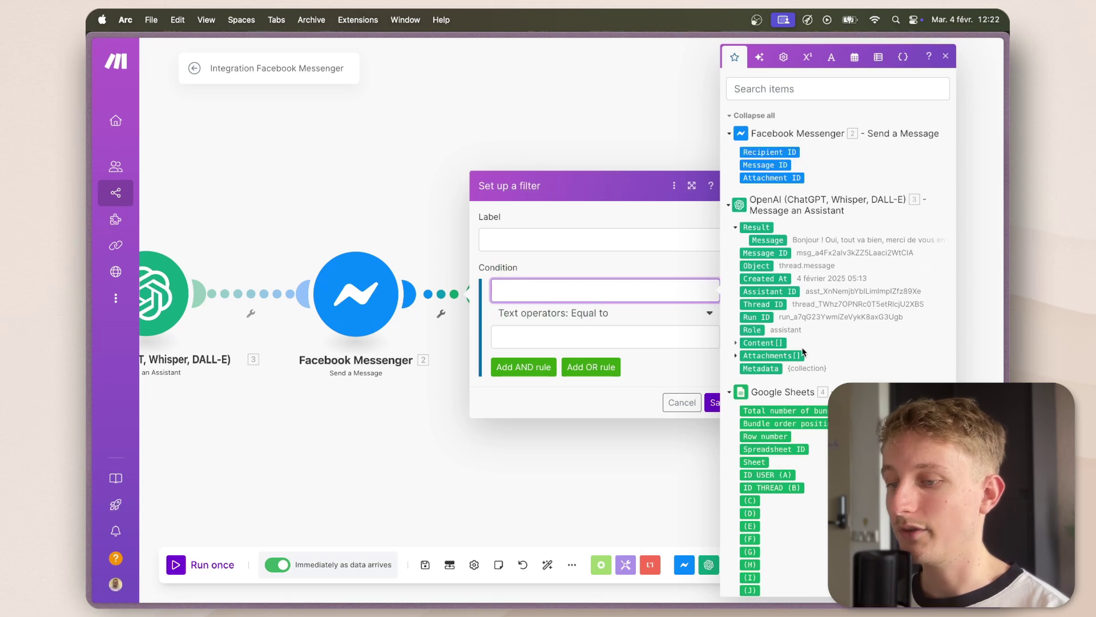
pyautogui.scroll(-1, 803, 351)
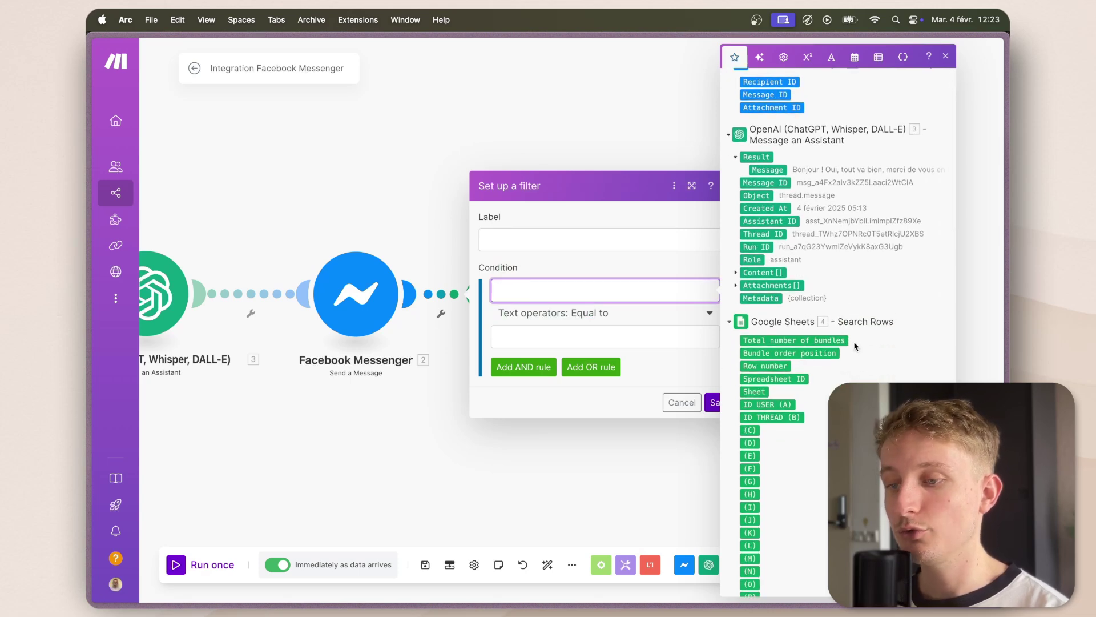
pyautogui.click(820, 340)
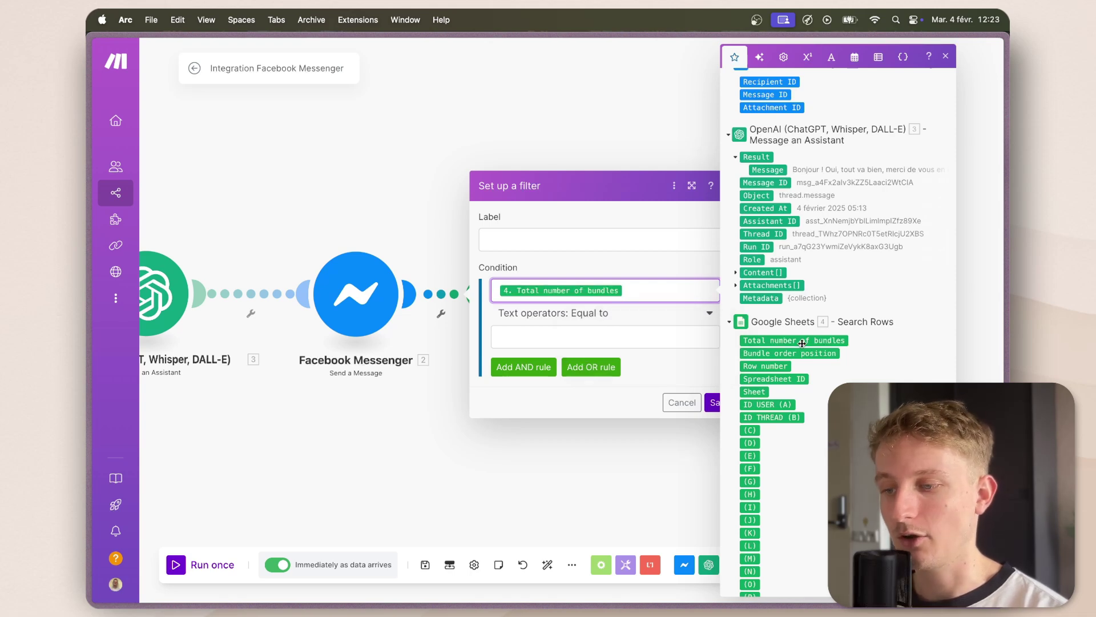
pyautogui.click(569, 314)
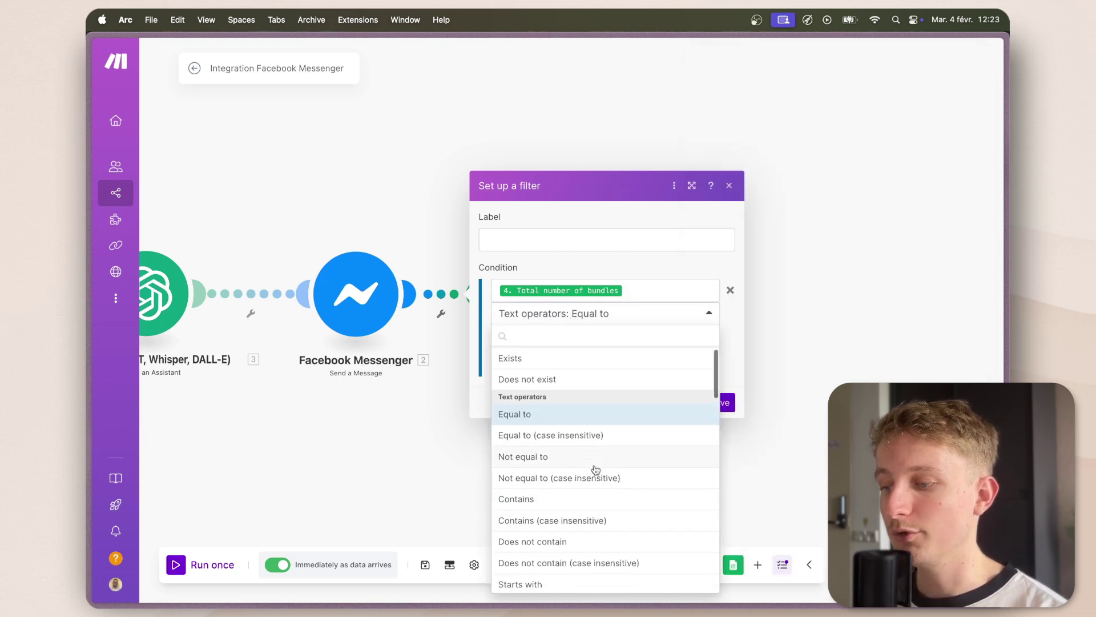
pyautogui.scroll(-10, 596, 469)
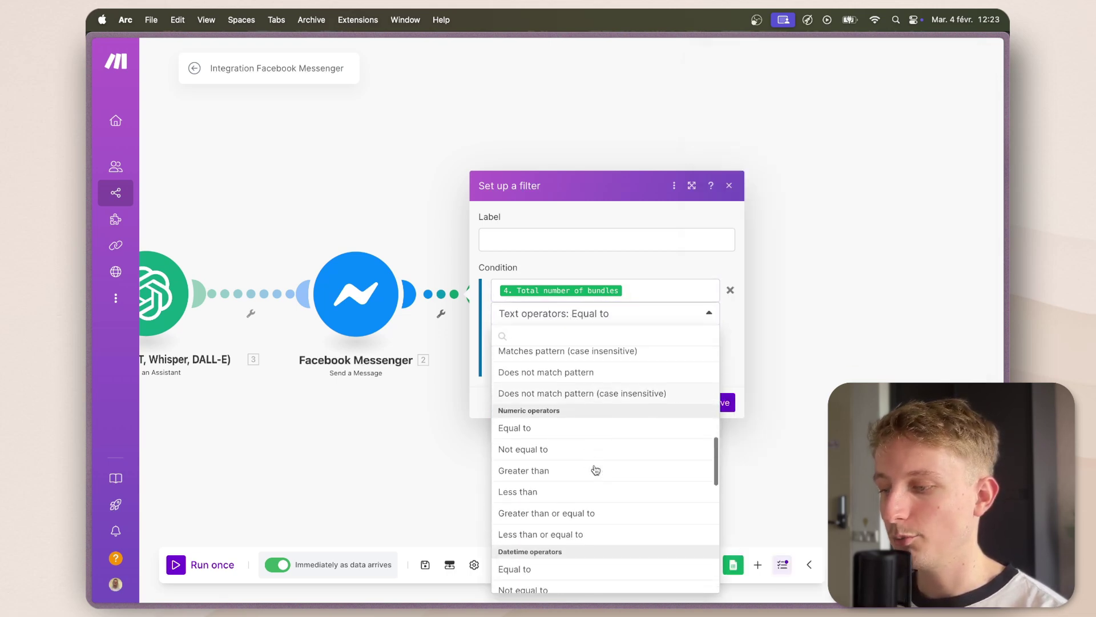
pyautogui.click(514, 428)
pyautogui.click(536, 336)
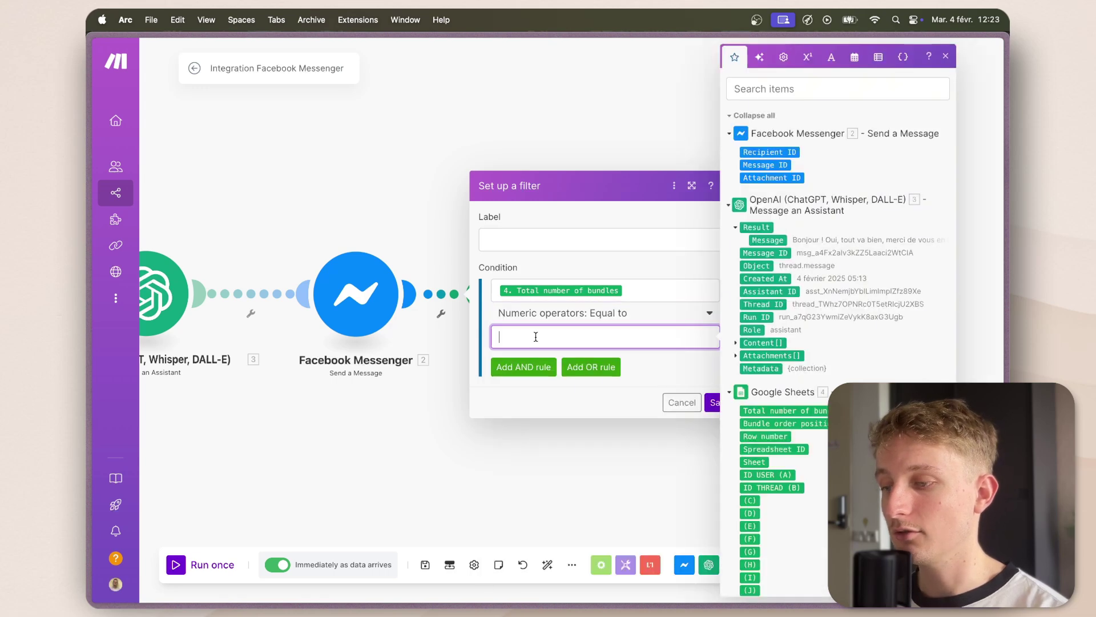
pyautogui.write('0')
pyautogui.click(637, 371)
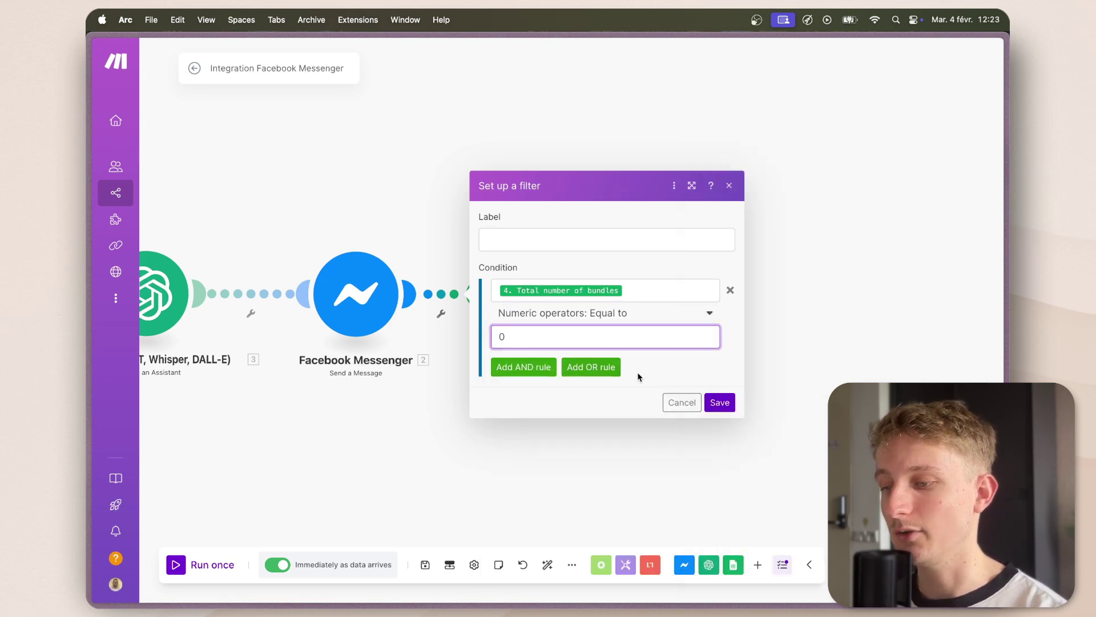
pyautogui.click(718, 402)
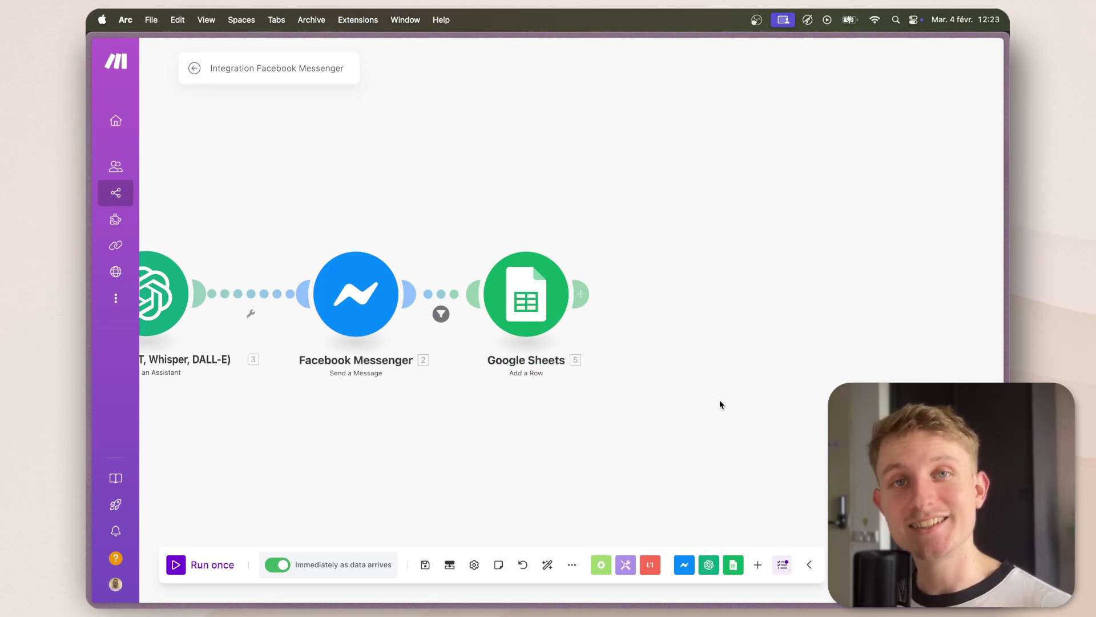
# Save the Messenger integration scenario and auto-align its modules on the canvas.
pyautogui.click(425, 564)
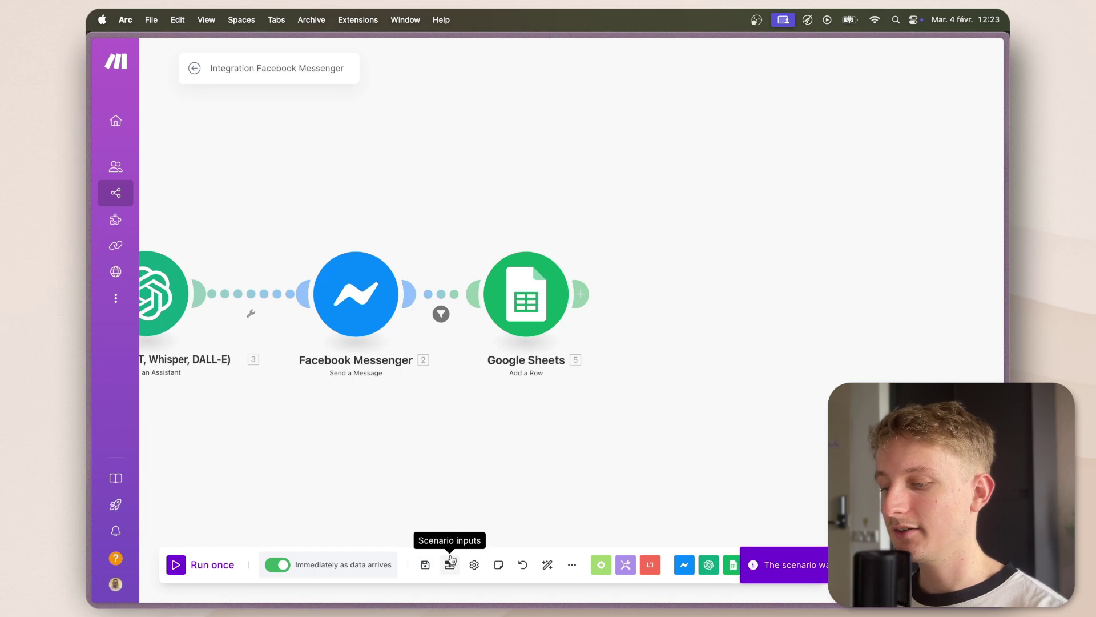
pyautogui.click(546, 564)
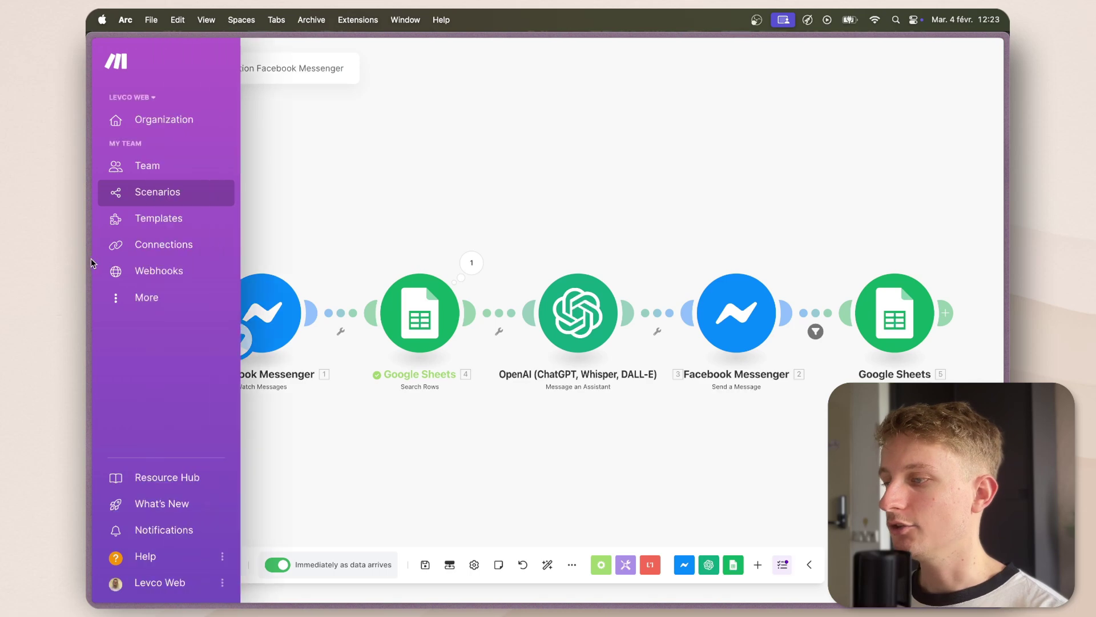
# Switch to Facebook and send the Smarter than You page a message starting with "Bonjour je" that introduces the sender by first name.
pyautogui.moveTo(91, 258)
pyautogui.click(169, 343)
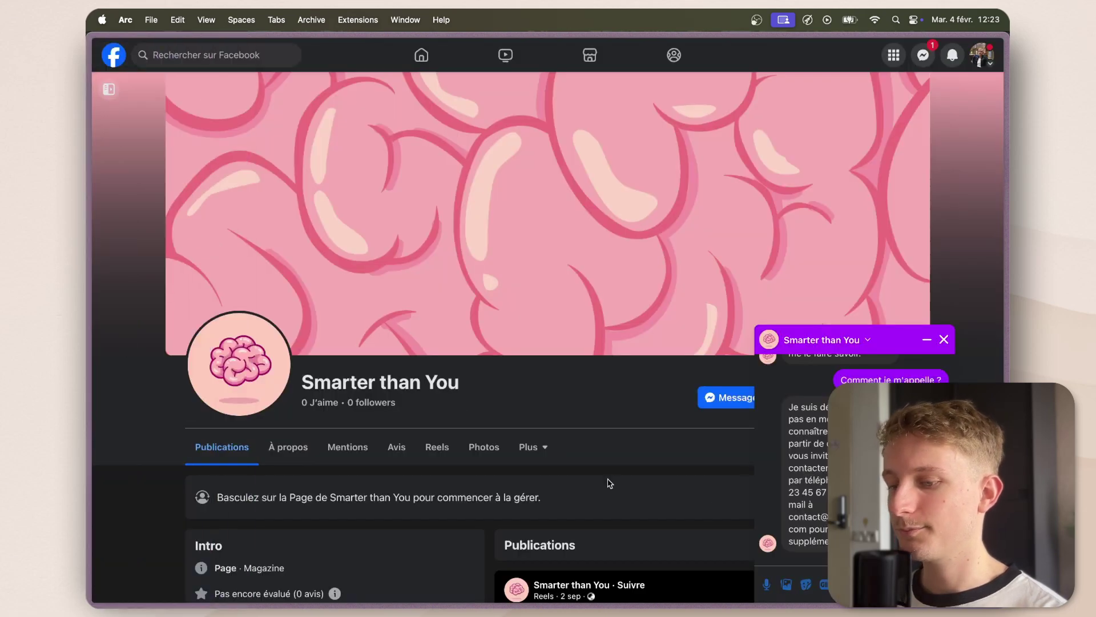
pyautogui.write('Bonjour je')
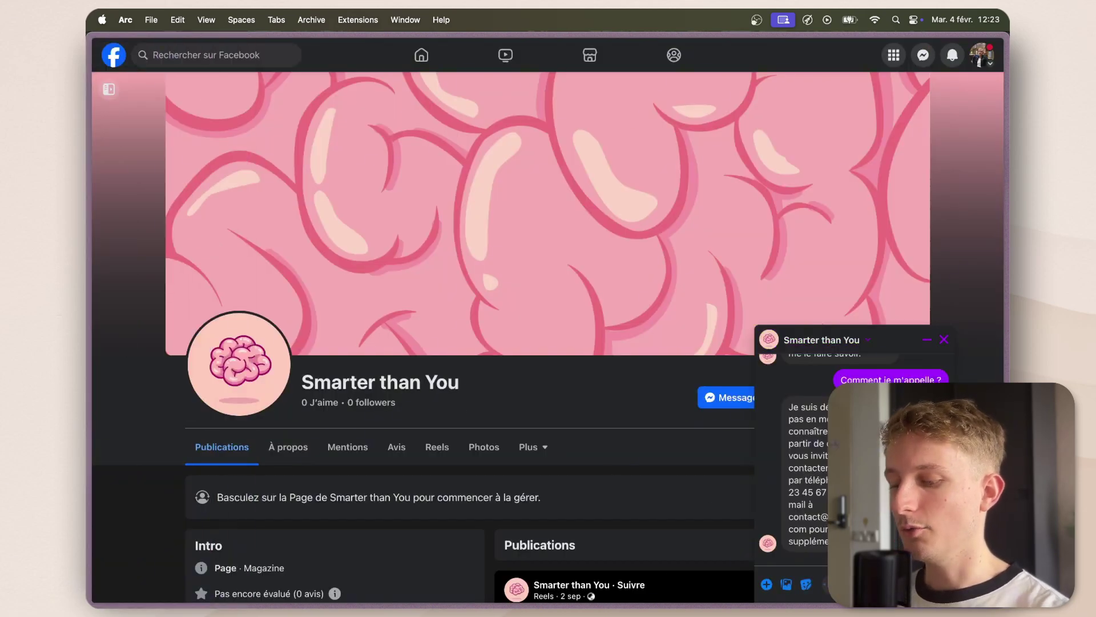
pyautogui.press('Return')
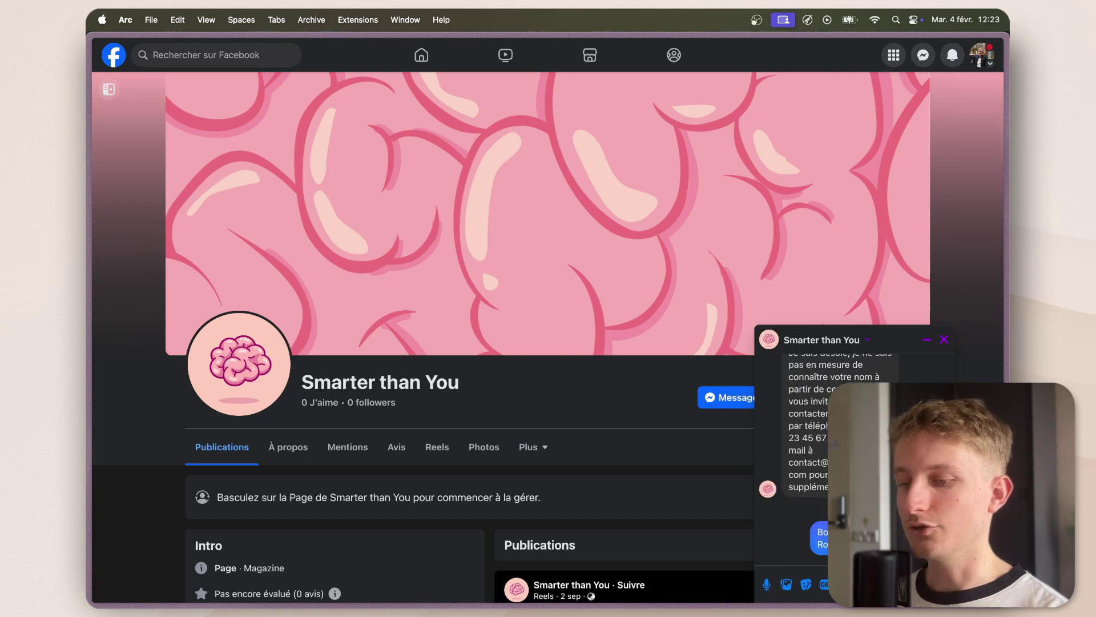
# Open the Conversations Messenger spreadsheet, widen columns A and B, and check the user ID and thread ID stored in row 2.
pyautogui.moveTo(99, 297)
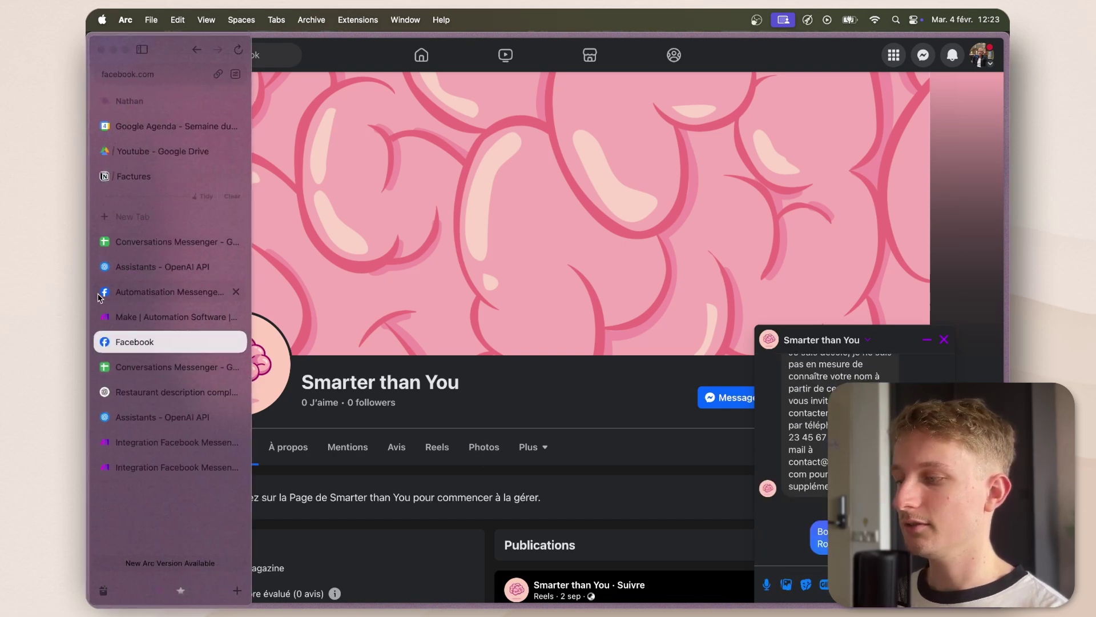
pyautogui.click(160, 246)
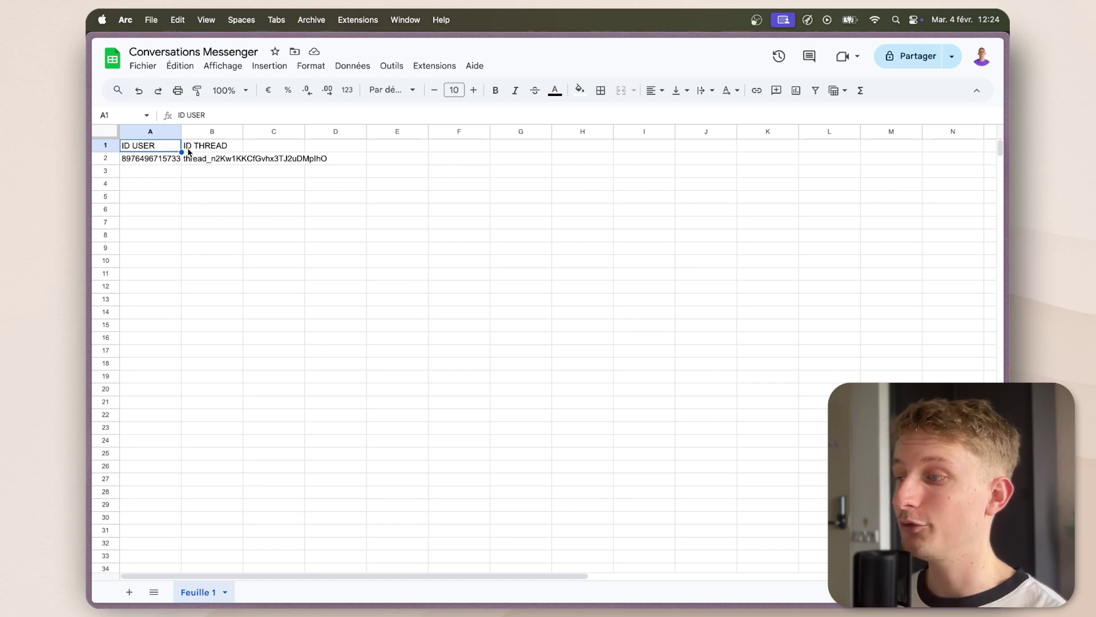
pyautogui.moveTo(182, 131); pyautogui.dragTo(465, 132)
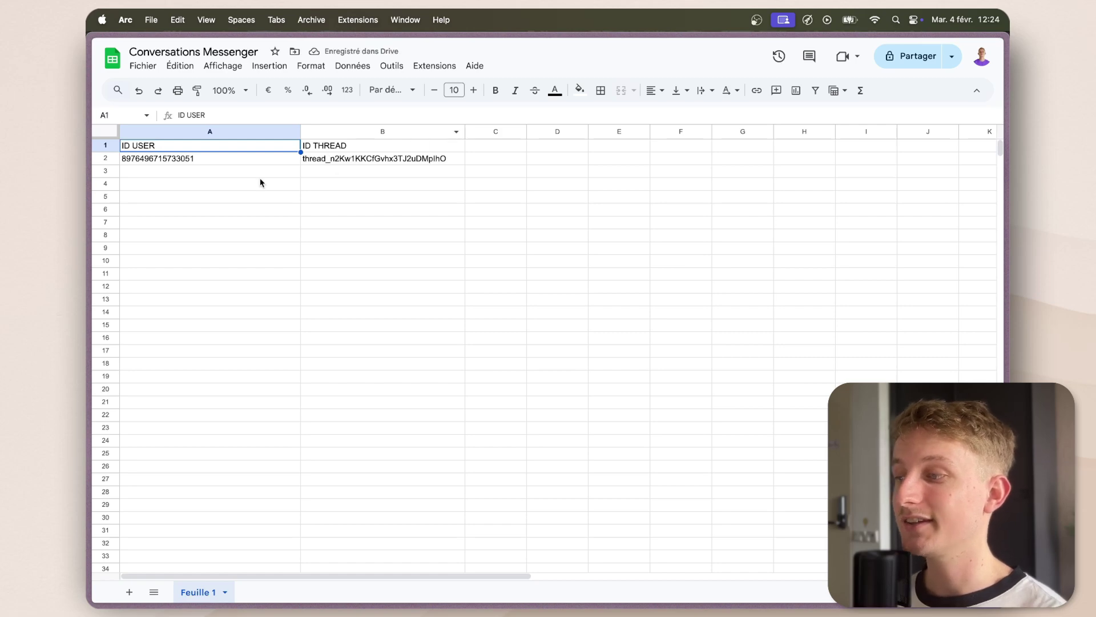
pyautogui.click(227, 163)
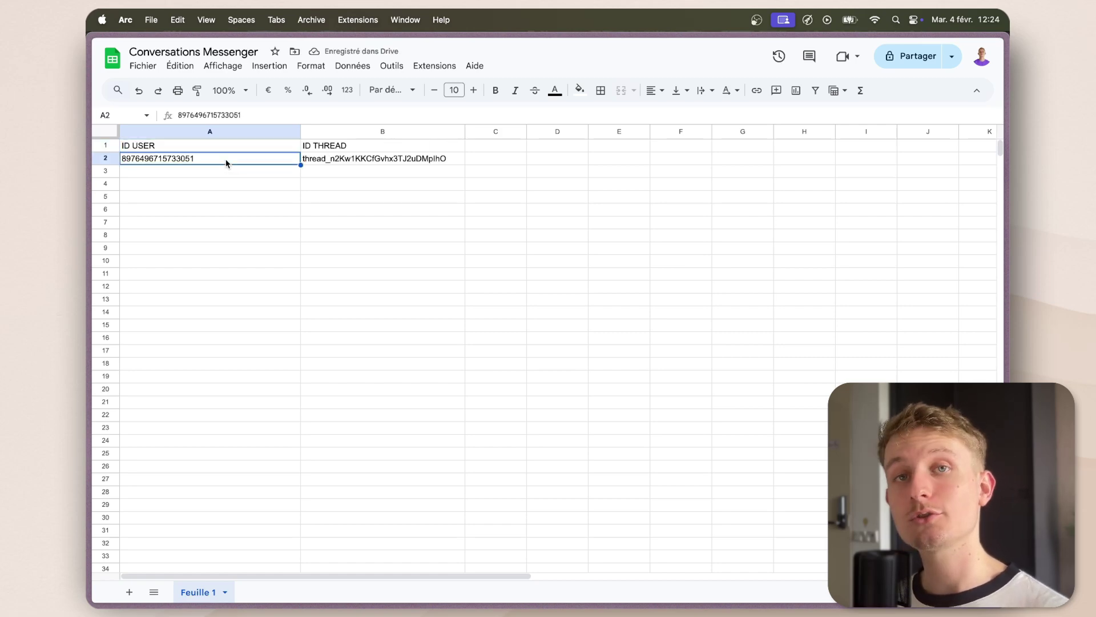
pyautogui.click(341, 163)
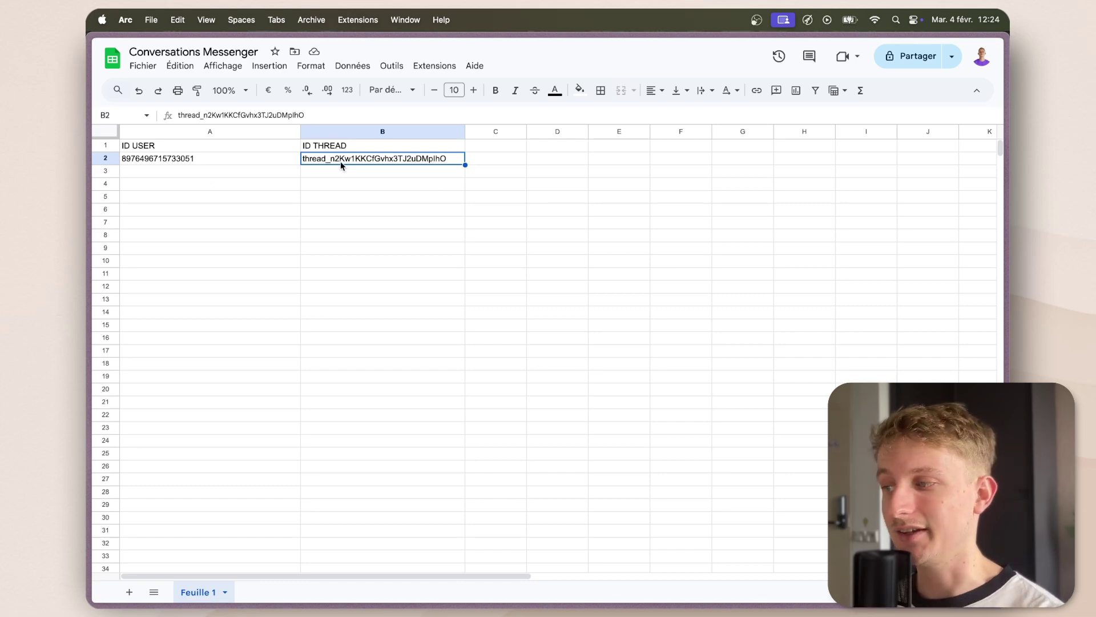
# Return to the Messenger chat with the Smarter than You page on Facebook.
pyautogui.click(171, 337)
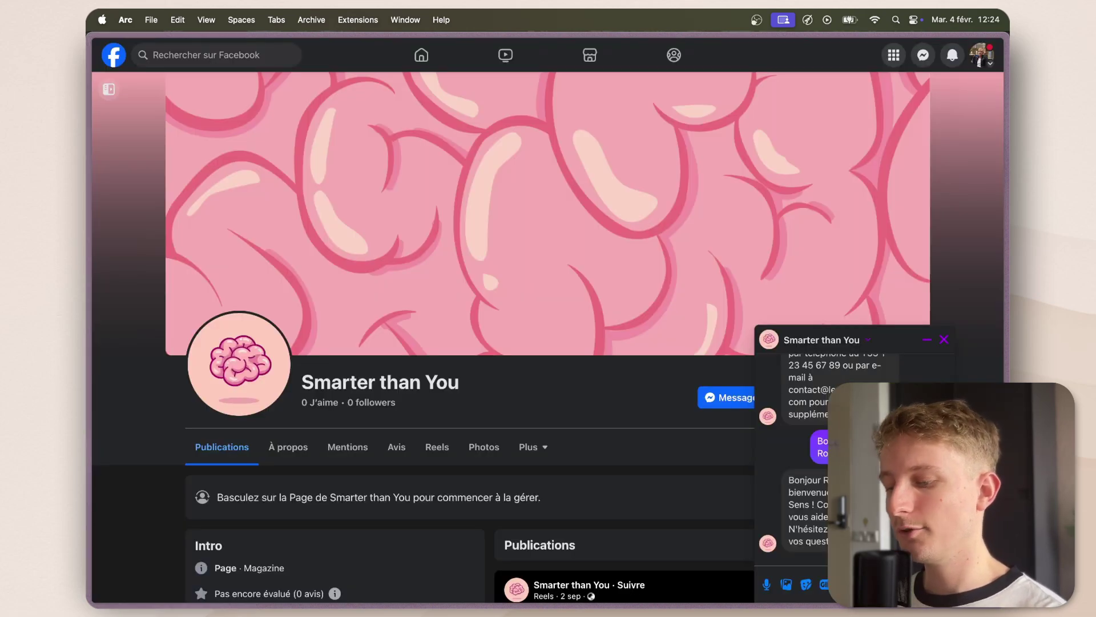